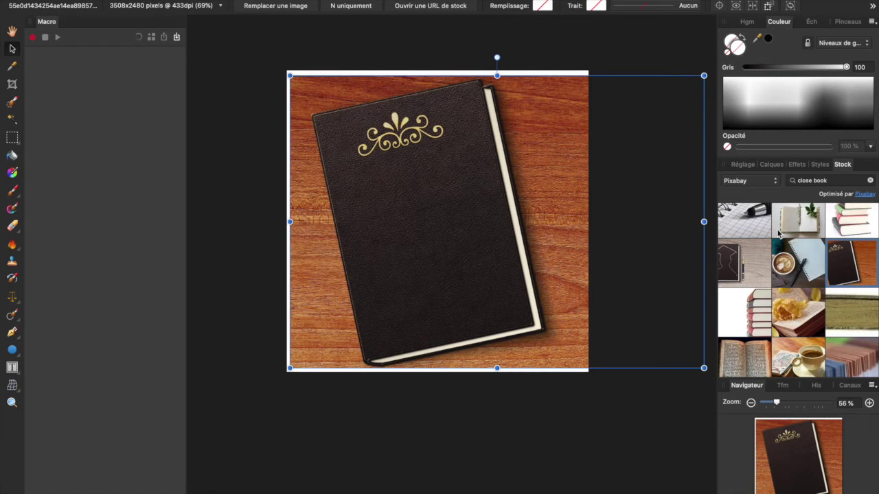
Move the placed book photo so its left edge meets the canvas's left edge
{"action": "left_click_drag", "start_coordinate": [501, 186], "coordinate": [500, 187]}
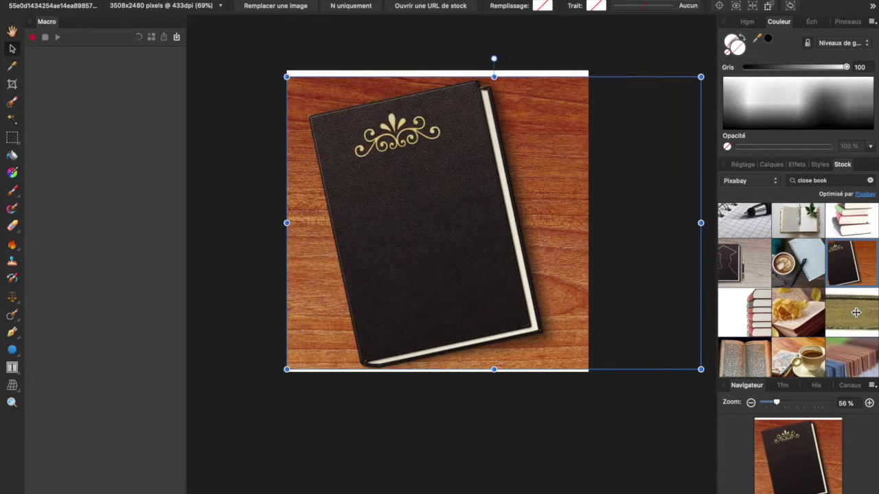
Examine the available stock image sources and the photos listed for the closed-book search
{"action": "left_click", "coordinate": [767, 182]}
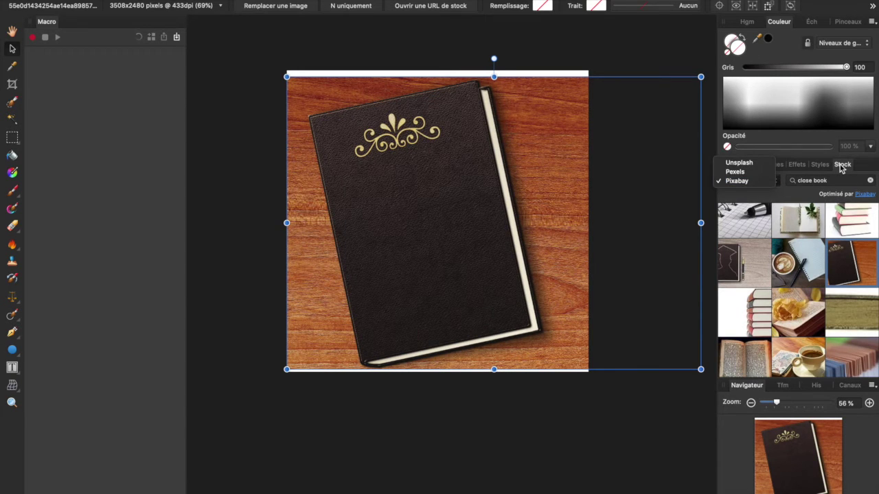
{"action": "left_click", "coordinate": [771, 178]}
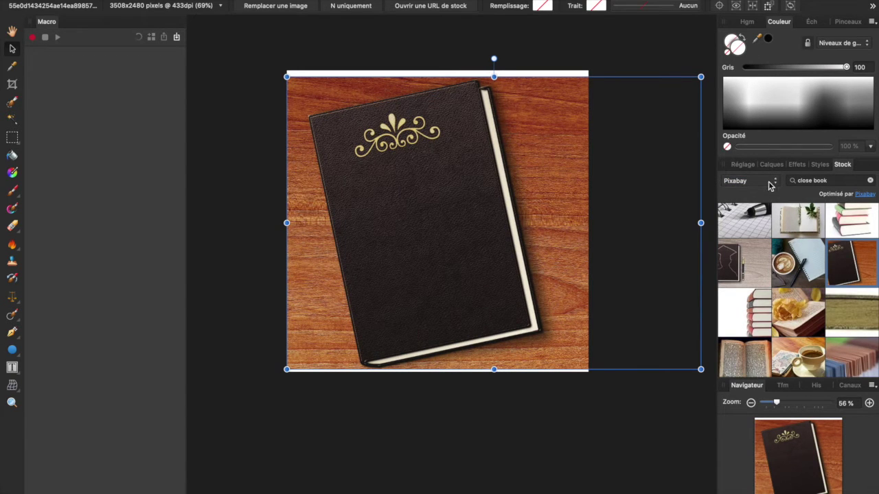
{"action": "left_click", "coordinate": [769, 185]}
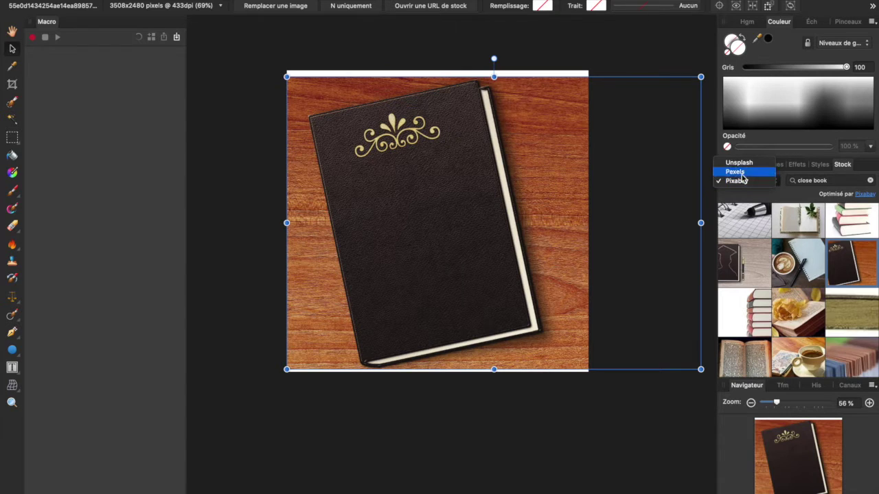
{"action": "left_click", "coordinate": [753, 198]}
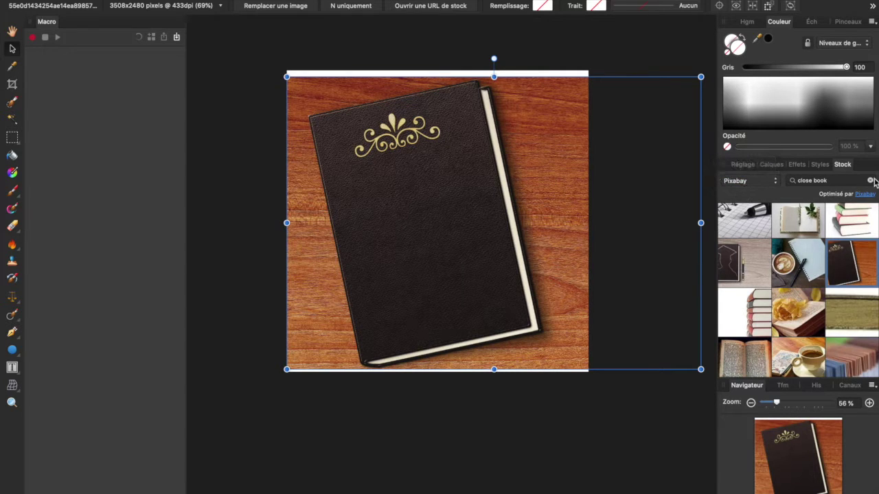
{"action": "left_click", "coordinate": [766, 184]}
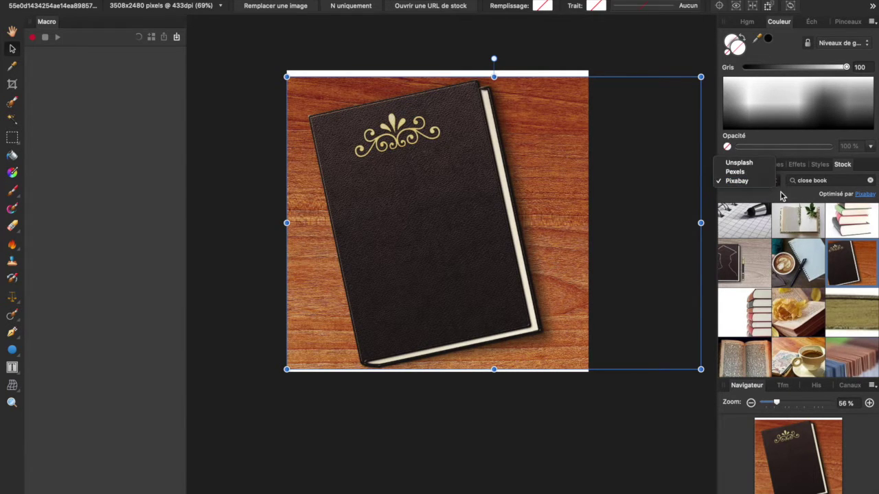
{"action": "left_click", "coordinate": [780, 198]}
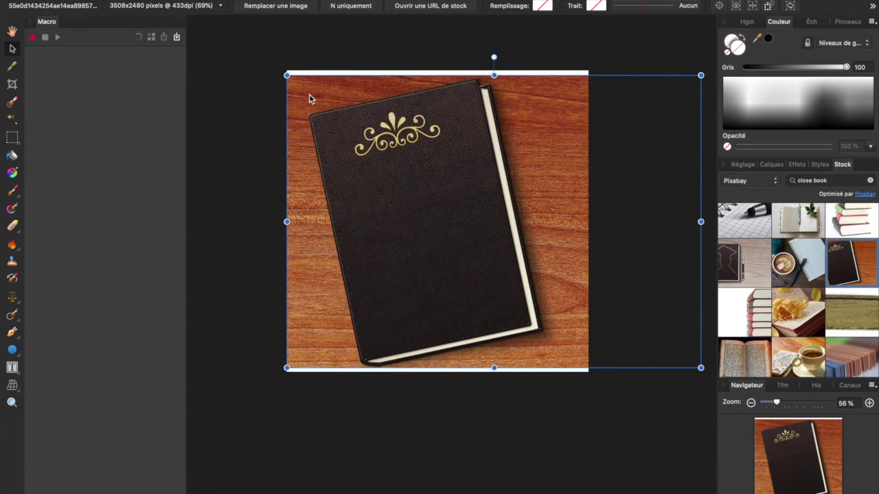
{"action": "scroll", "coordinate": [815, 240], "scroll_direction": "down", "scroll_amount": 10}
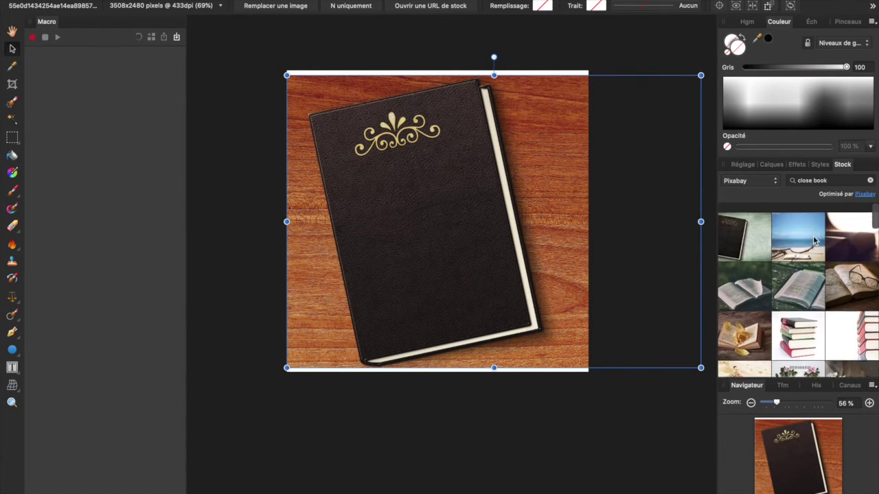
{"action": "scroll", "coordinate": [815, 241], "scroll_direction": "down", "scroll_amount": 1}
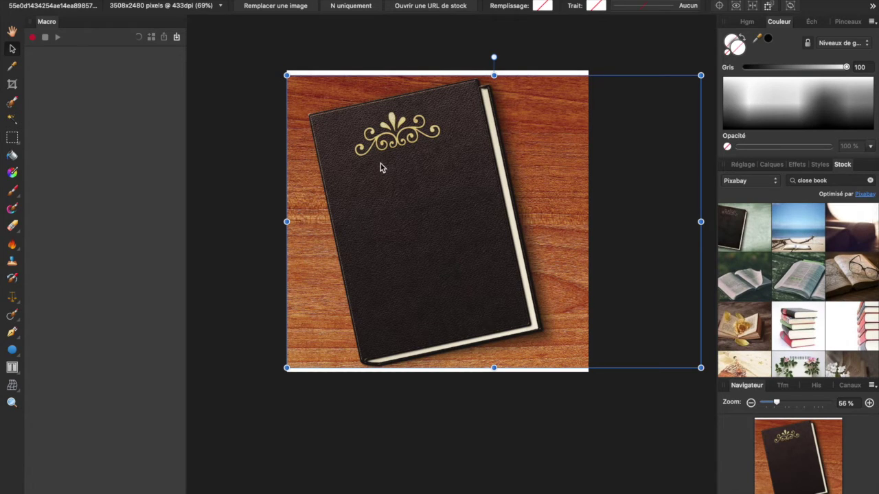
Clear the stock image search term
{"action": "left_click", "coordinate": [847, 183]}
{"action": "left_click", "coordinate": [870, 181]}
Remove the gold ornament from the upper part of the book cover with the Inpainting brush at a 274 px width
{"action": "scroll", "coordinate": [432, 163], "scroll_direction": "up", "scroll_amount": 5}
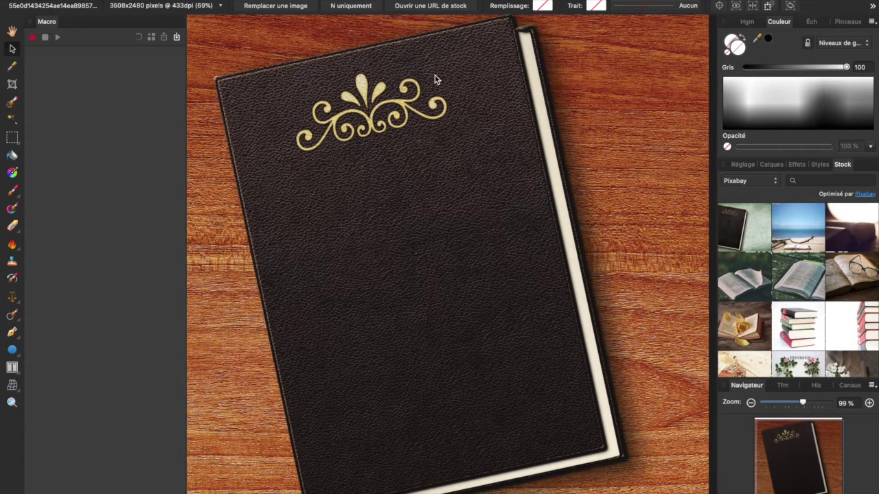
{"action": "left_click", "coordinate": [11, 352]}
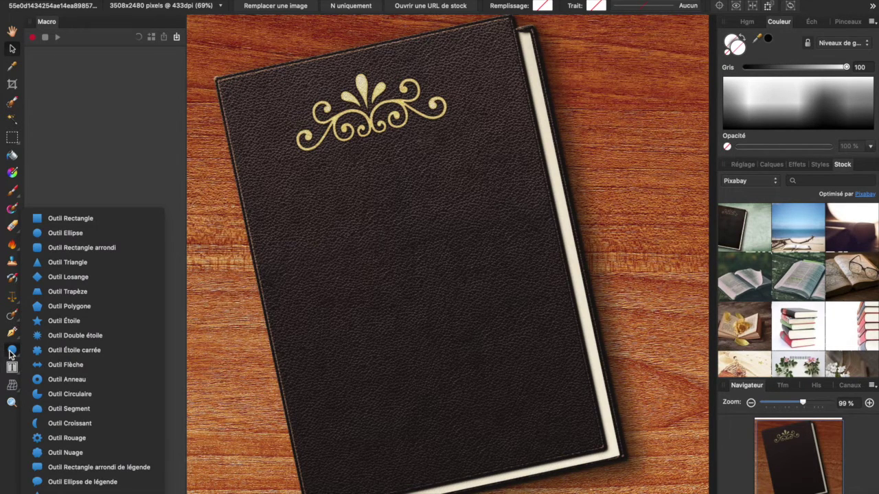
{"action": "left_click", "coordinate": [11, 315]}
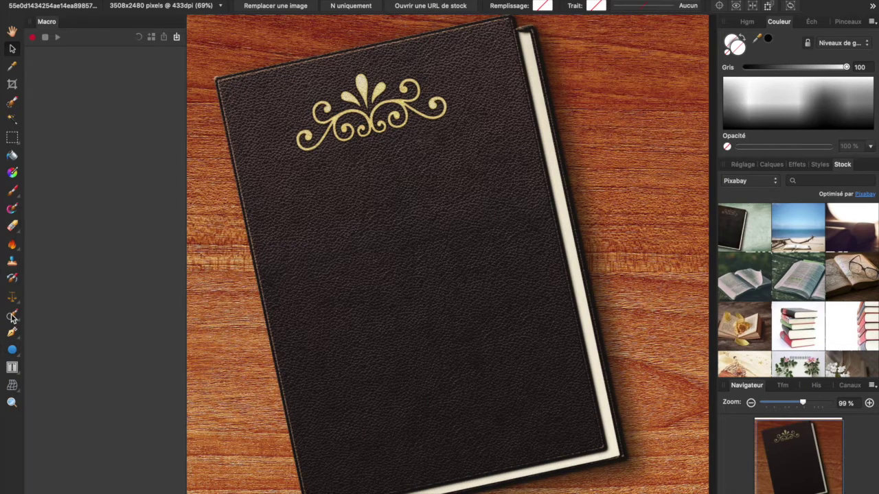
{"action": "left_click", "coordinate": [115, 362]}
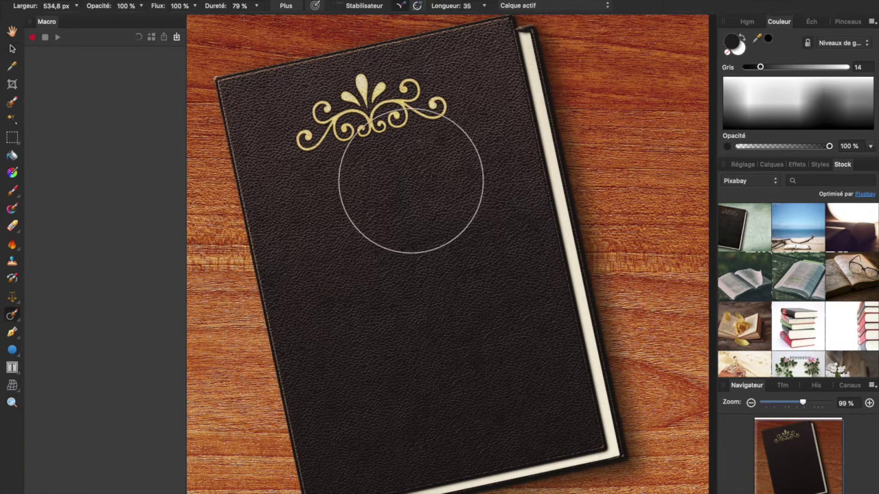
{"action": "left_click_drag", "start_coordinate": [404, 221], "coordinate": [374, 222]}
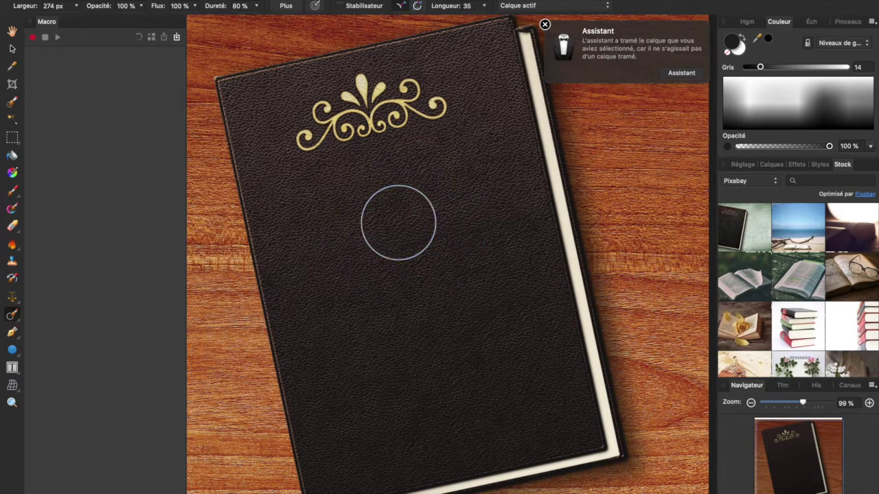
{"action": "left_click", "coordinate": [545, 25]}
{"action": "mouse_move", "coordinate": [359, 112]}
{"action": "left_mouse_down"}
{"action": "mouse_move", "coordinate": [417, 105]}
{"action": "mouse_move", "coordinate": [320, 111]}
{"action": "mouse_move", "coordinate": [441, 104]}
{"action": "left_mouse_up"}
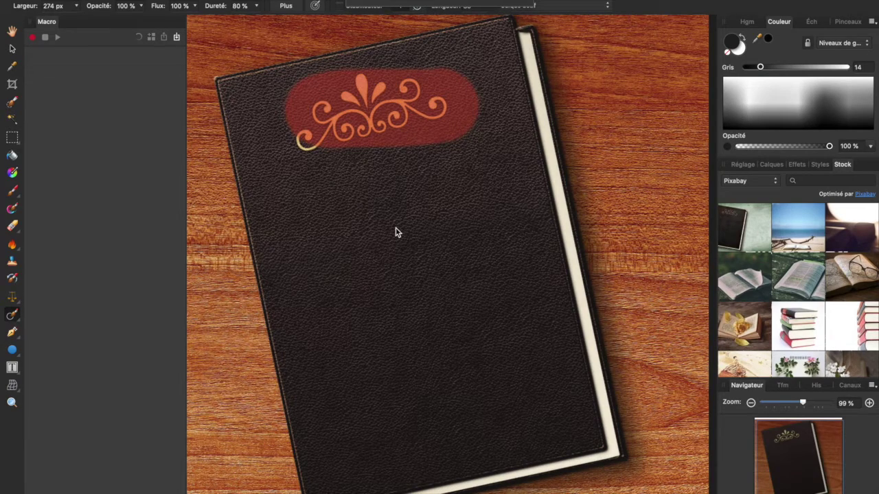
{"action": "left_click_drag", "start_coordinate": [304, 154], "coordinate": [415, 113]}
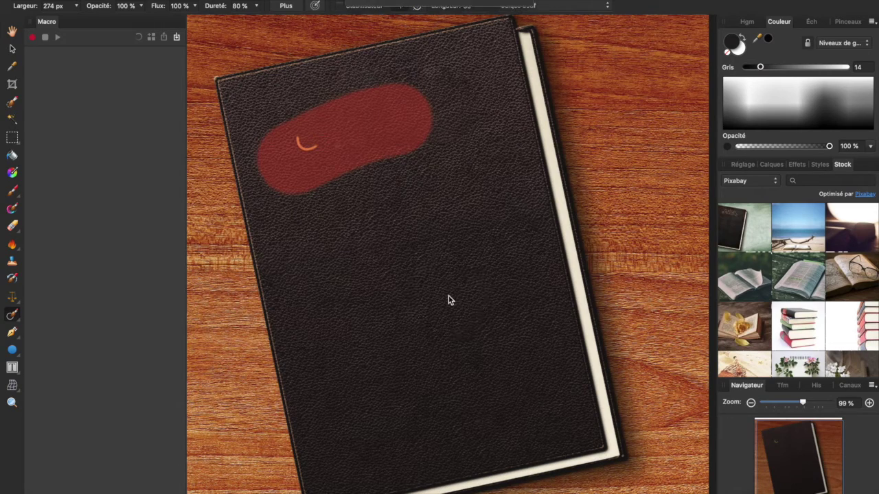
{"action": "scroll", "coordinate": [449, 297], "scroll_direction": "down", "scroll_amount": 3}
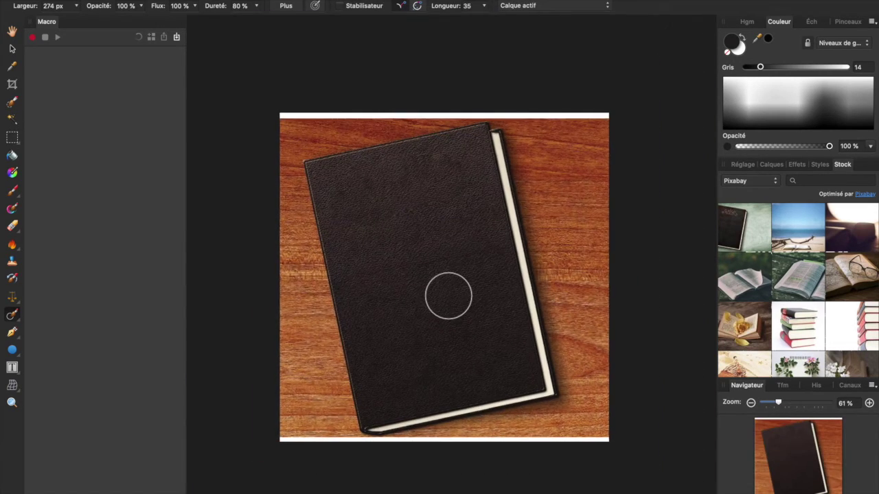
{"action": "left_click", "coordinate": [12, 49]}
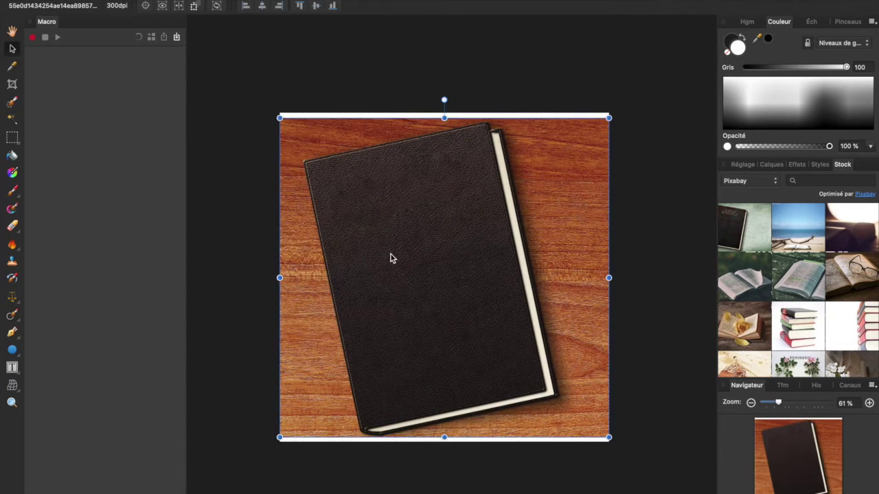
{"action": "scroll", "coordinate": [391, 257], "scroll_direction": "up", "scroll_amount": 3}
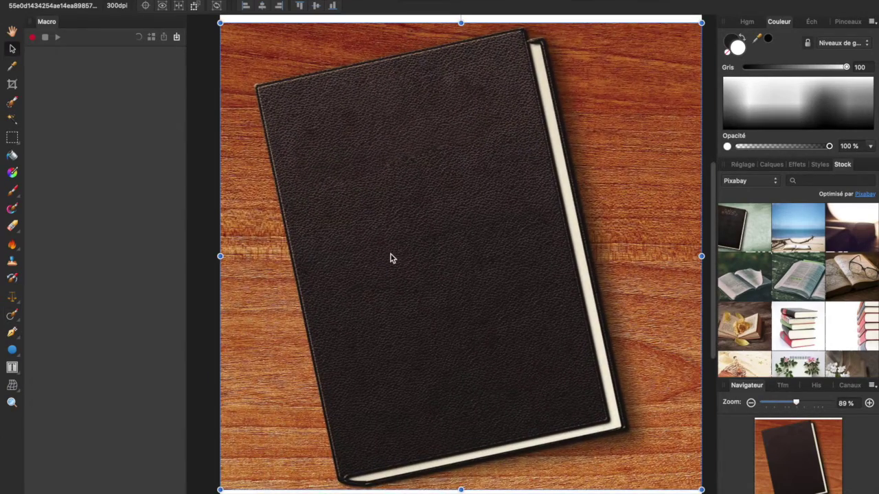
{"action": "scroll", "coordinate": [364, 171], "scroll_direction": "down", "scroll_amount": 1}
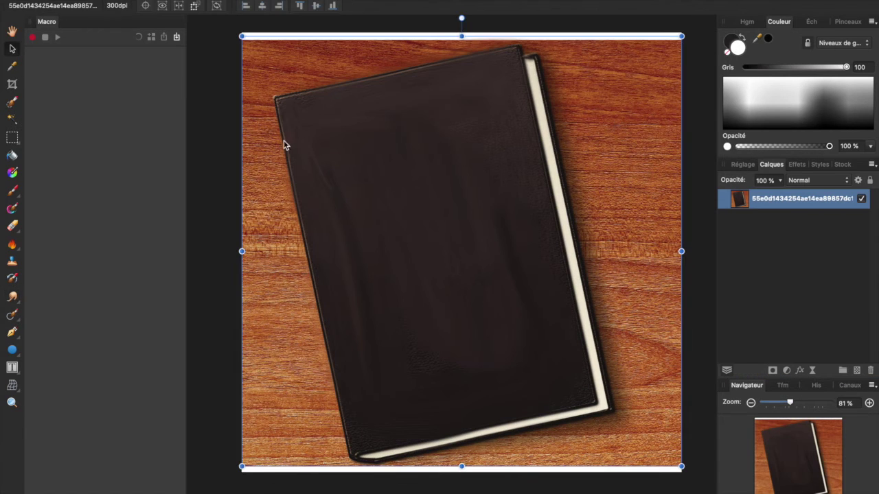
{"action": "scroll", "coordinate": [684, 183], "scroll_direction": "right", "scroll_amount": 2}
{"action": "scroll", "coordinate": [684, 183], "scroll_direction": "up", "scroll_amount": 1}
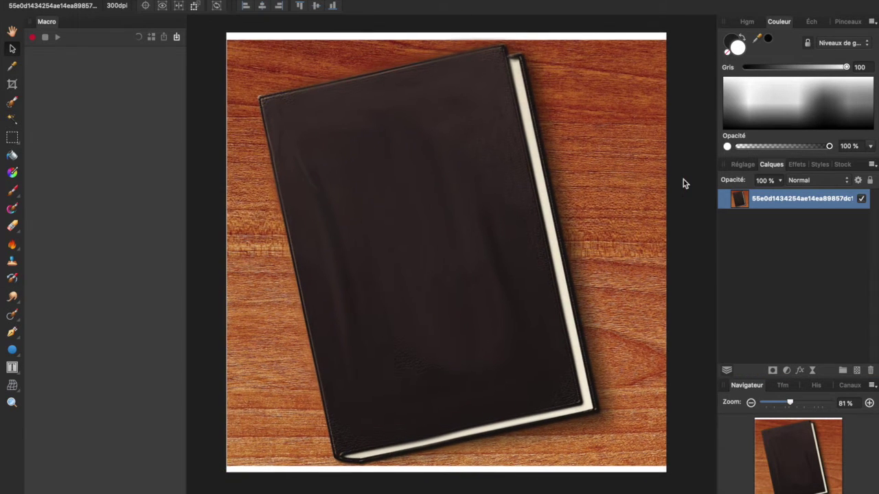
{"action": "scroll", "coordinate": [683, 183], "scroll_direction": "down", "scroll_amount": 3}
{"action": "scroll", "coordinate": [683, 183], "scroll_direction": "up", "scroll_amount": 1}
{"action": "scroll", "coordinate": [683, 183], "scroll_direction": "right", "scroll_amount": 2}
{"action": "left_click", "coordinate": [845, 179]}
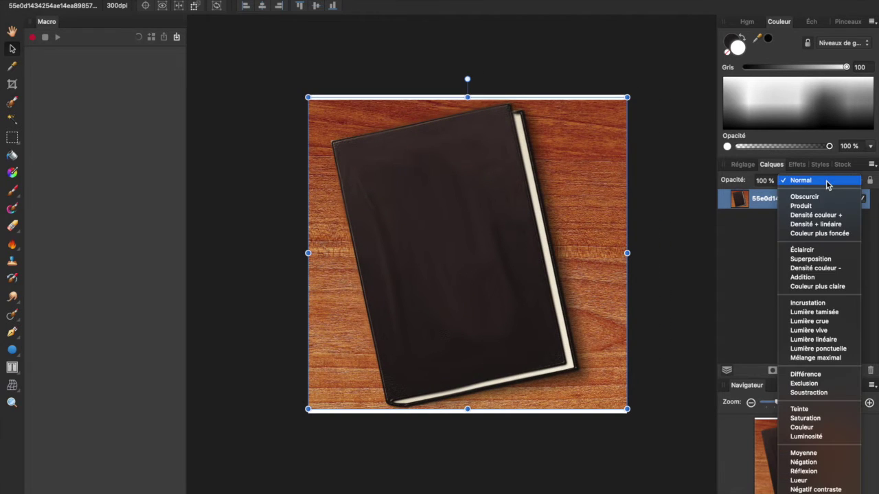
{"action": "left_click", "coordinate": [735, 233]}
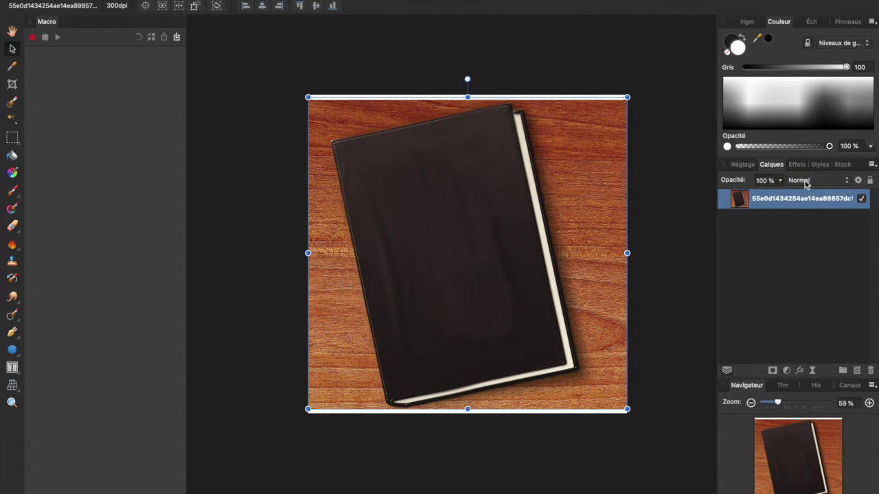
Search the Pixabay stock images for "parchemin" and place the reddish-brown leather-like texture in the document
{"action": "left_click", "coordinate": [846, 165]}
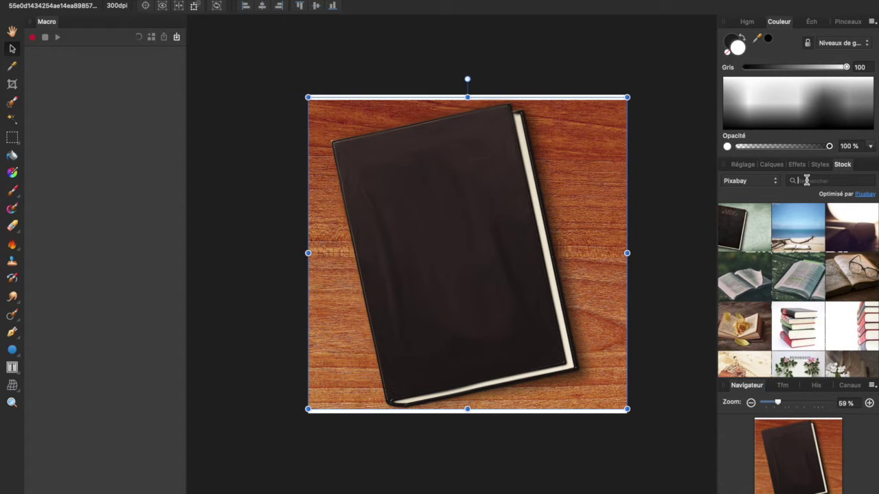
{"action": "left_click", "coordinate": [807, 180]}
{"action": "type", "text": "parchemin"}
{"action": "key", "text": "Return"}
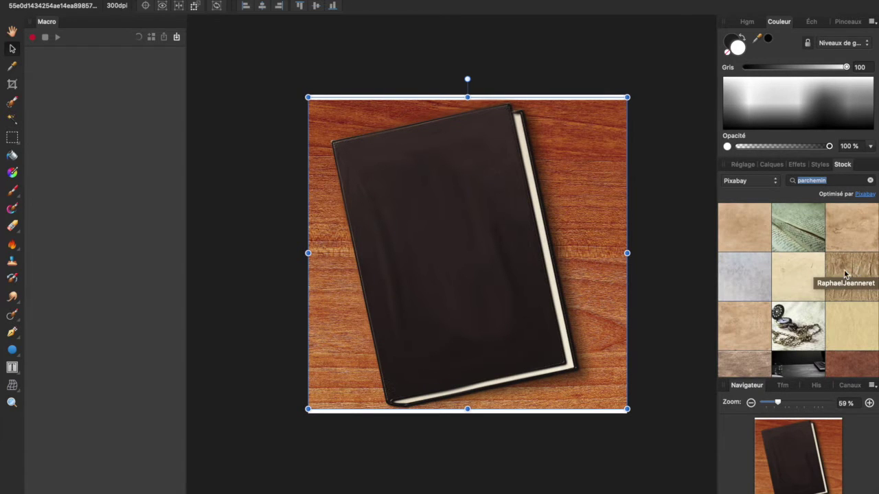
{"action": "scroll", "coordinate": [831, 286], "scroll_direction": "down", "scroll_amount": 5}
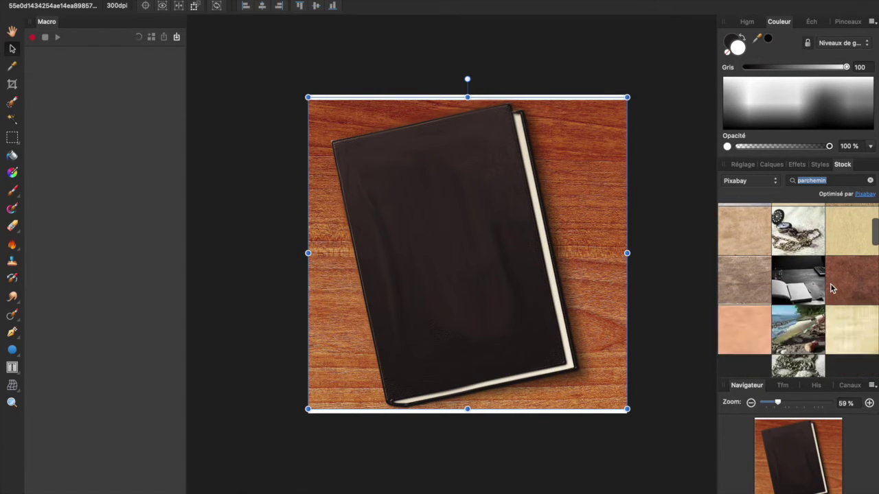
{"action": "left_click_drag", "start_coordinate": [857, 285], "coordinate": [471, 285]}
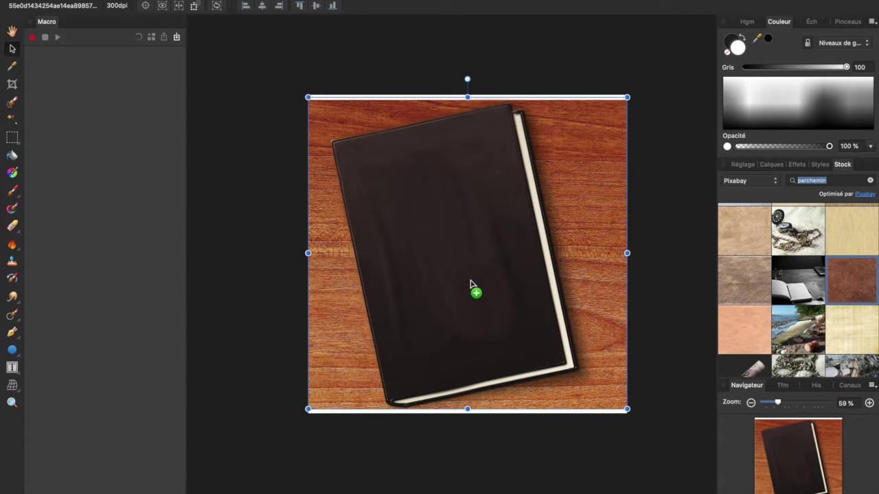
{"action": "left_click_drag", "start_coordinate": [471, 285], "coordinate": [471, 284]}
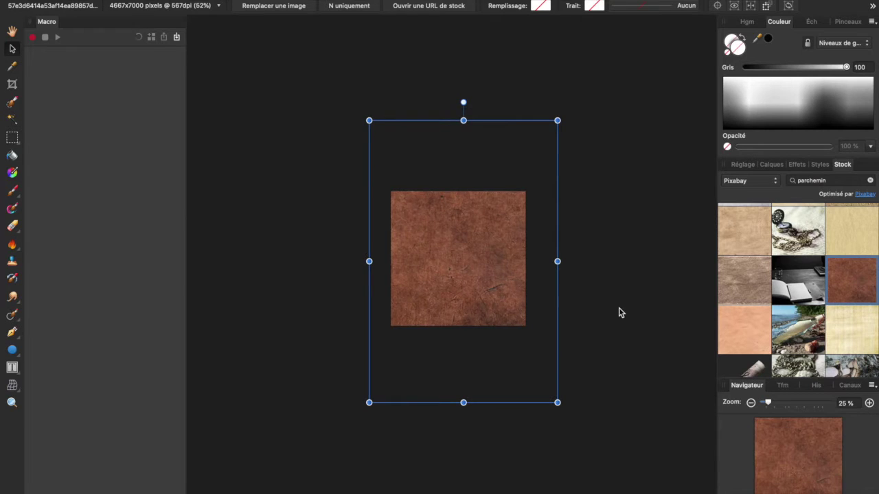
Scale the brown texture down to about 9 × 14 cm, place it over the book cover and rotate it to match the book's tilt
{"action": "scroll", "coordinate": [619, 312], "scroll_direction": "up", "scroll_amount": 3}
{"action": "scroll", "coordinate": [630, 319], "scroll_direction": "left", "scroll_amount": 3}
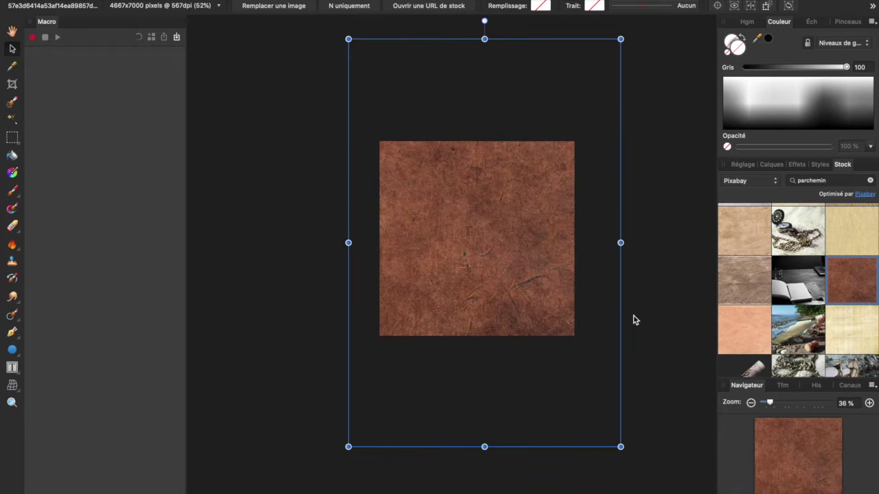
{"action": "left_click_drag", "start_coordinate": [473, 193], "coordinate": [475, 211]}
{"action": "scroll", "coordinate": [748, 252], "scroll_direction": "down", "scroll_amount": 2}
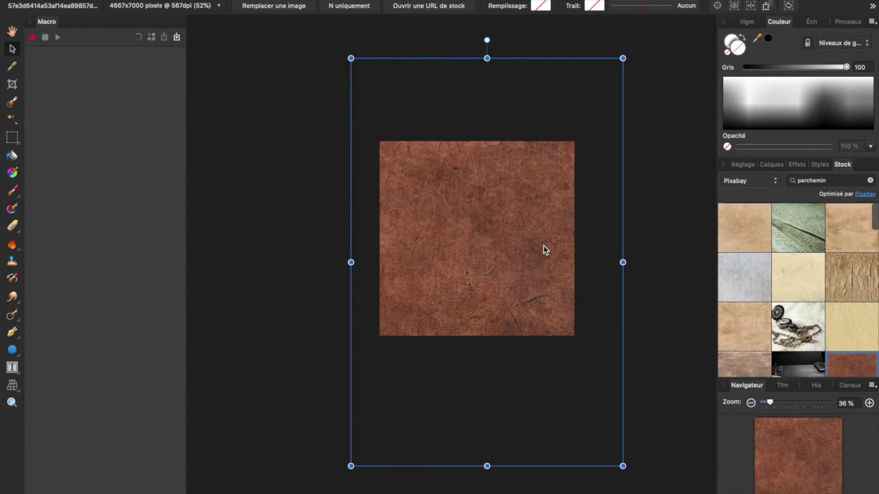
{"action": "left_click_drag", "start_coordinate": [623, 466], "coordinate": [471, 240]}
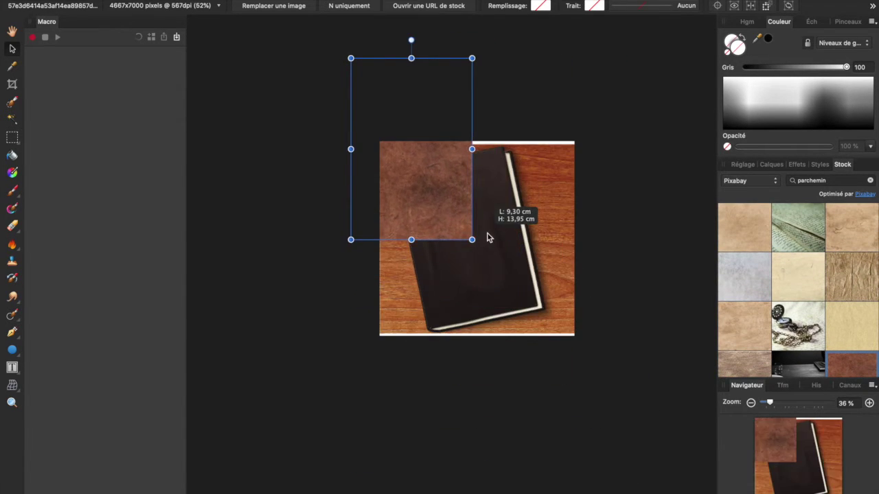
{"action": "left_click_drag", "start_coordinate": [423, 156], "coordinate": [488, 270]}
{"action": "scroll", "coordinate": [488, 270], "scroll_direction": "up", "scroll_amount": 2}
{"action": "left_click_drag", "start_coordinate": [426, 86], "coordinate": [398, 87]}
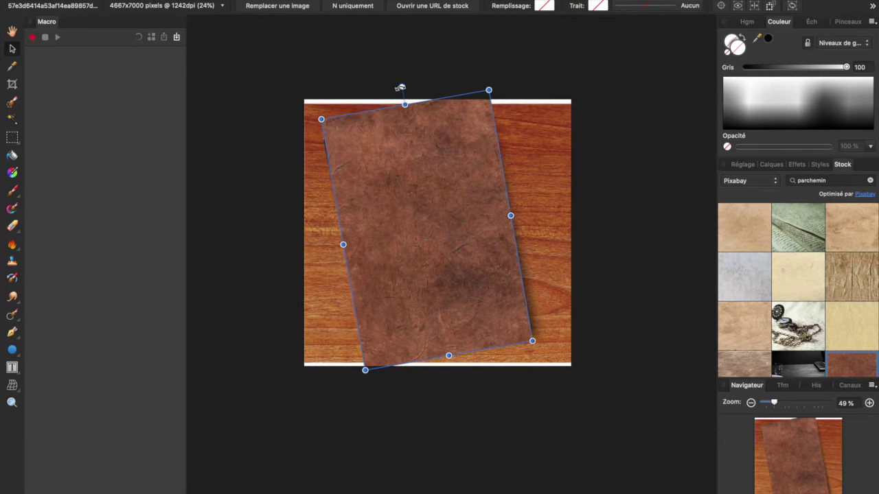
Try the Différence blend mode on the brown texture layer and slightly readjust the texture over the book
{"action": "left_click", "coordinate": [797, 165]}
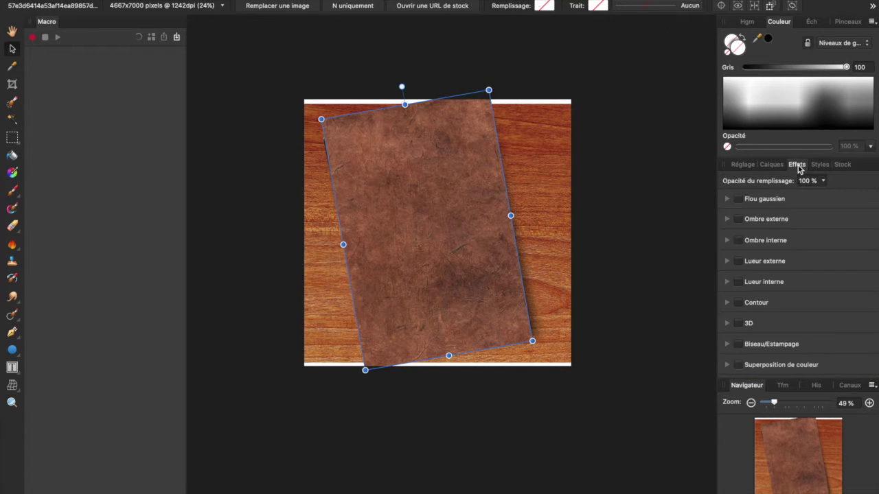
{"action": "left_click", "coordinate": [770, 165]}
{"action": "left_click", "coordinate": [820, 181]}
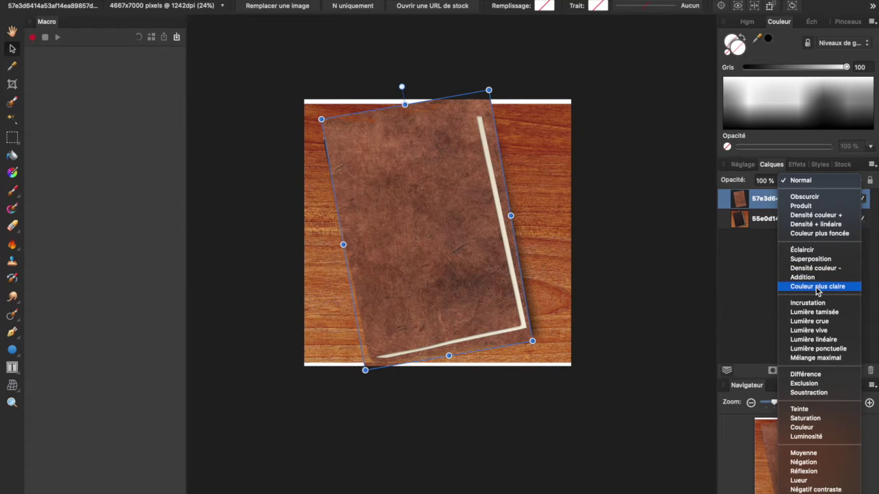
{"action": "left_click", "coordinate": [805, 374]}
{"action": "left_click_drag", "start_coordinate": [394, 88], "coordinate": [395, 90]}
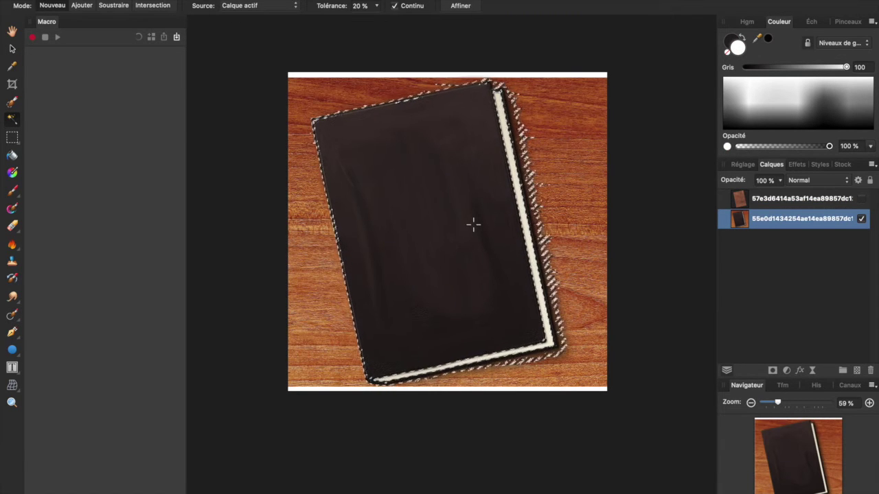
{"action": "key", "text": "ctrl+d"}
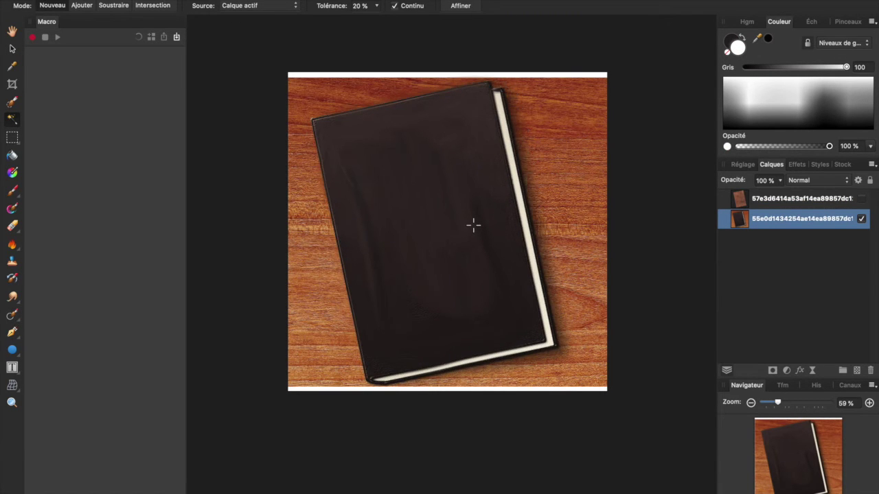
{"action": "left_click_drag", "start_coordinate": [562, 172], "coordinate": [567, 167]}
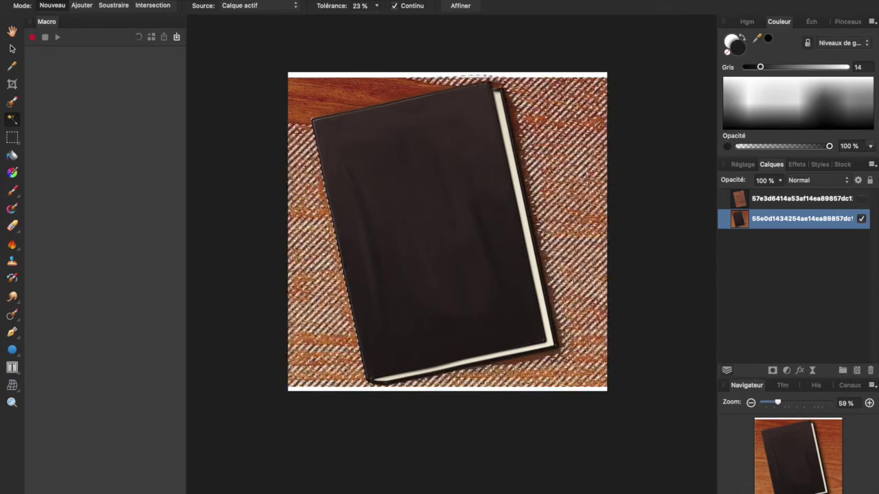
{"action": "key", "text": "x"}
{"action": "key", "text": "super+d"}
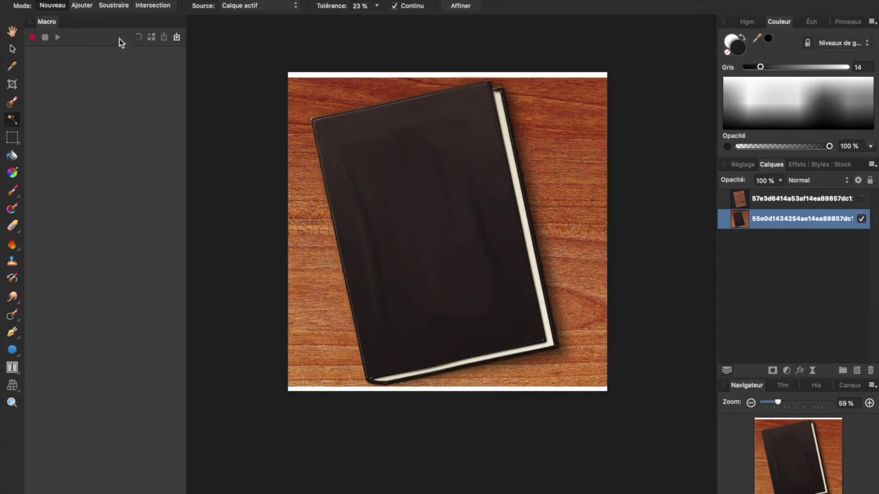
Select the dark book cover on the photo layer with the Flood Select tool at a 17% tolerance
{"action": "left_click", "coordinate": [376, 6]}
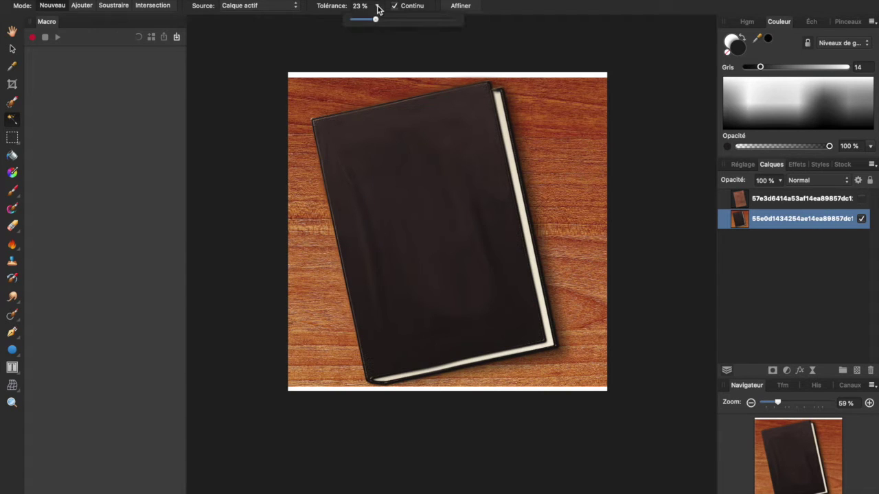
{"action": "left_click", "coordinate": [377, 8]}
{"action": "left_click_drag", "start_coordinate": [577, 142], "coordinate": [457, 238]}
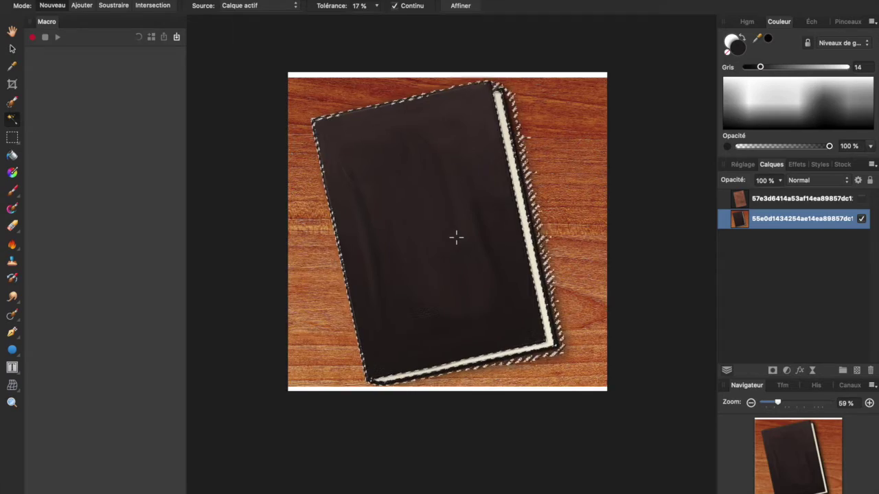
{"action": "scroll", "coordinate": [456, 237], "scroll_direction": "up", "scroll_amount": 3}
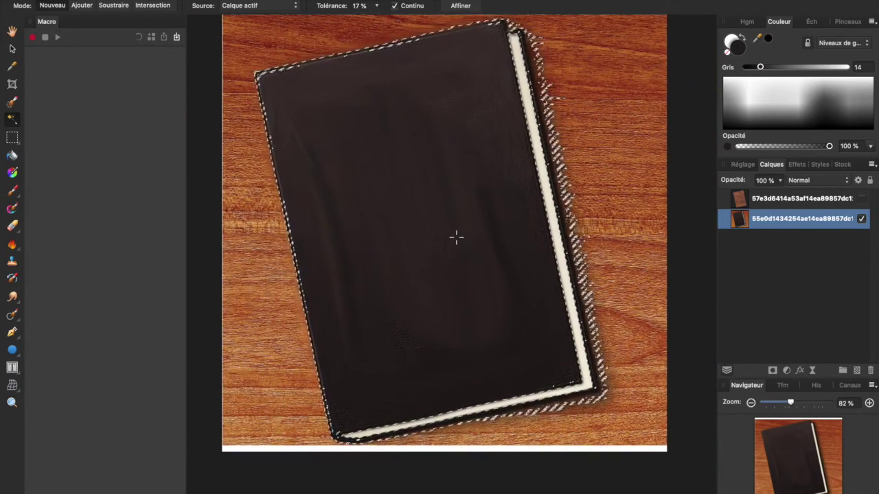
{"action": "scroll", "coordinate": [457, 238], "scroll_direction": "down", "scroll_amount": 2}
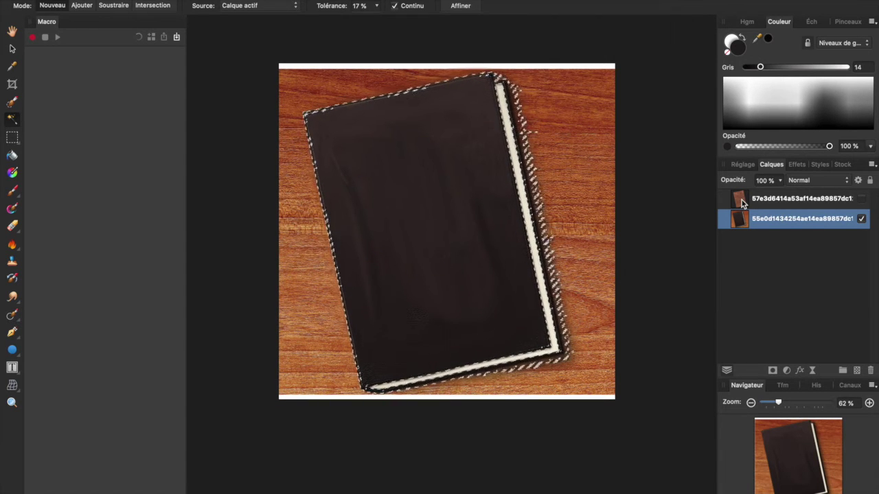
Show the brown texture layer, mask it with the book-cover selection and clear the selection
{"action": "left_click", "coordinate": [743, 198]}
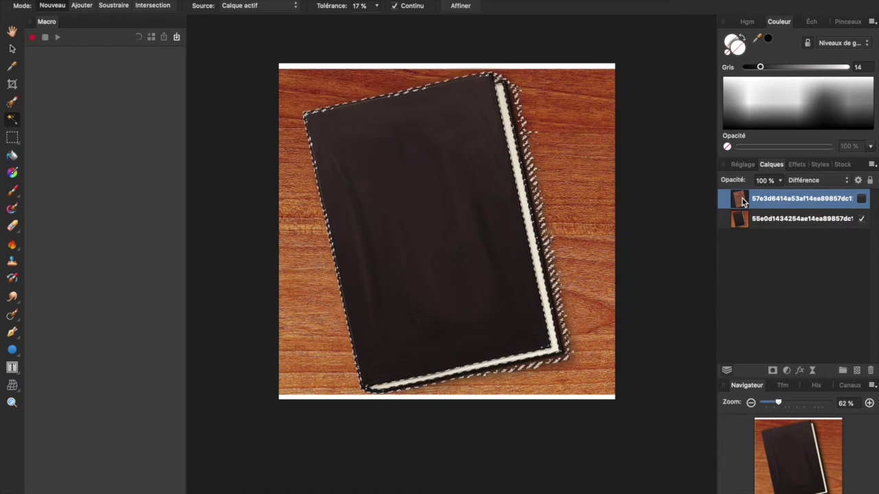
{"action": "left_click", "coordinate": [861, 199]}
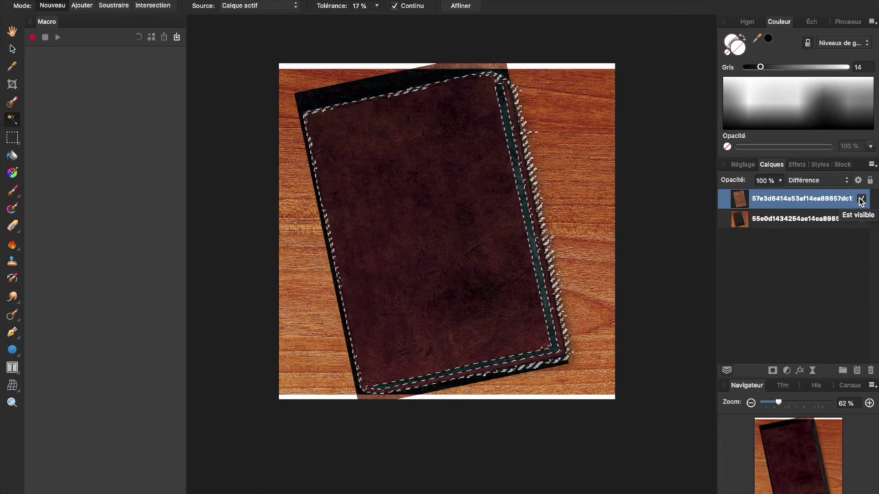
{"action": "left_click", "coordinate": [773, 370]}
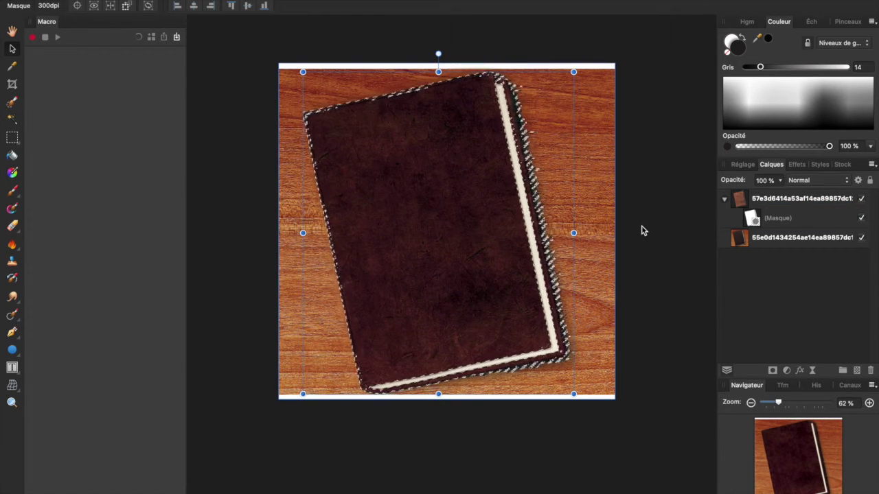
{"action": "key", "text": "super+d"}
Squeeze the masked brown texture slightly by lowering its upper edge closer to the book's top edge
{"action": "scroll", "coordinate": [642, 231], "scroll_direction": "up", "scroll_amount": 3}
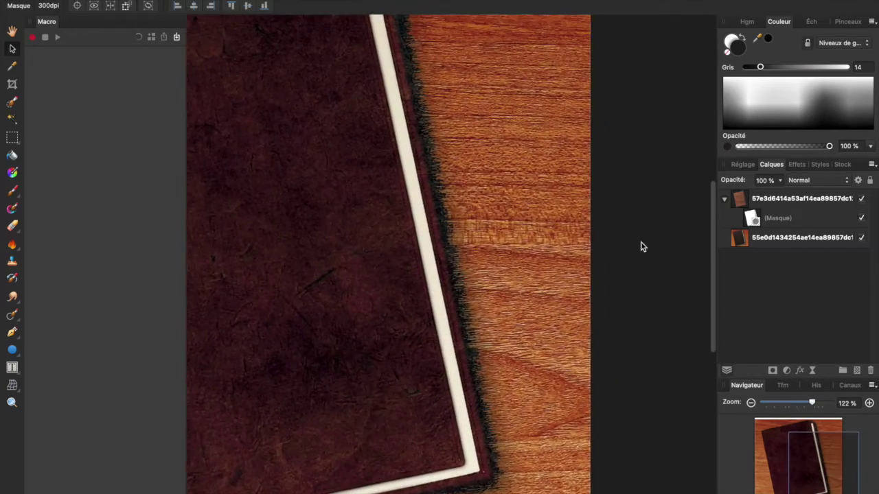
{"action": "scroll", "coordinate": [641, 247], "scroll_direction": "up", "scroll_amount": 1}
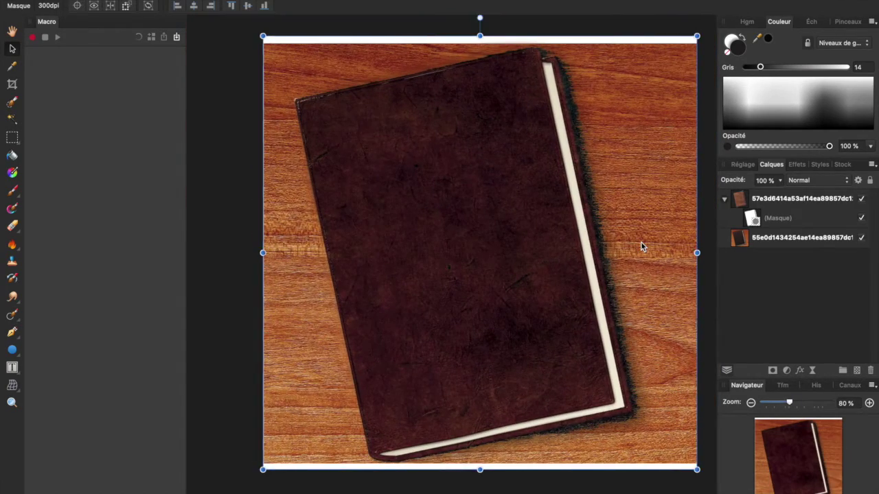
{"action": "scroll", "coordinate": [641, 247], "scroll_direction": "down", "scroll_amount": 3}
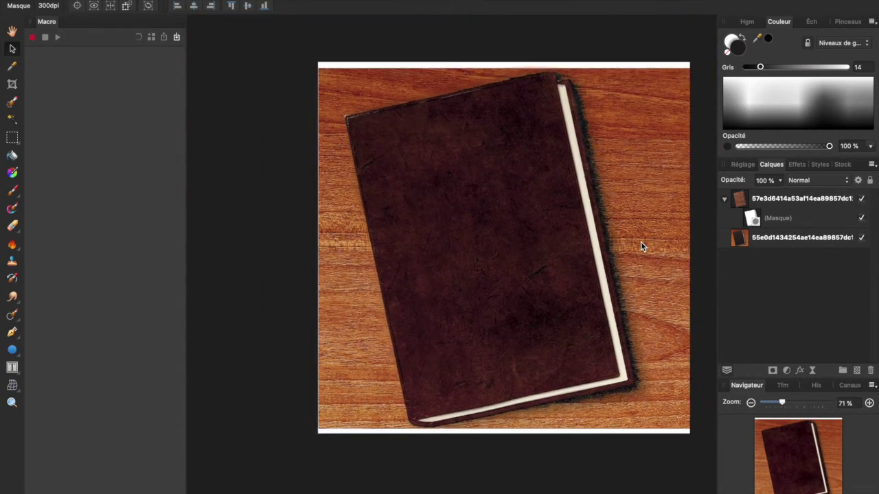
{"action": "scroll", "coordinate": [535, 168], "scroll_direction": "up", "scroll_amount": 4}
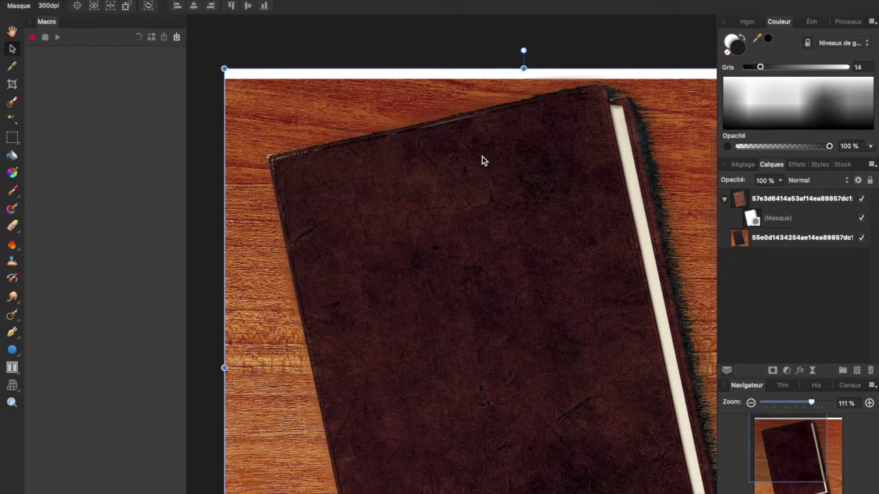
{"action": "left_click", "coordinate": [772, 211]}
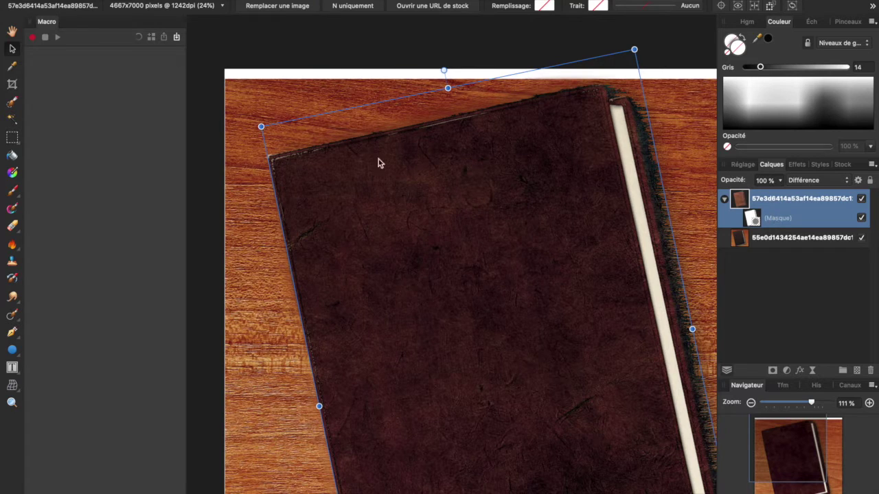
{"action": "mouse_move", "coordinate": [448, 90]}
{"action": "left_mouse_down"}
{"action": "mouse_move", "coordinate": [445, 75]}
{"action": "mouse_move", "coordinate": [448, 99]}
{"action": "left_mouse_up"}
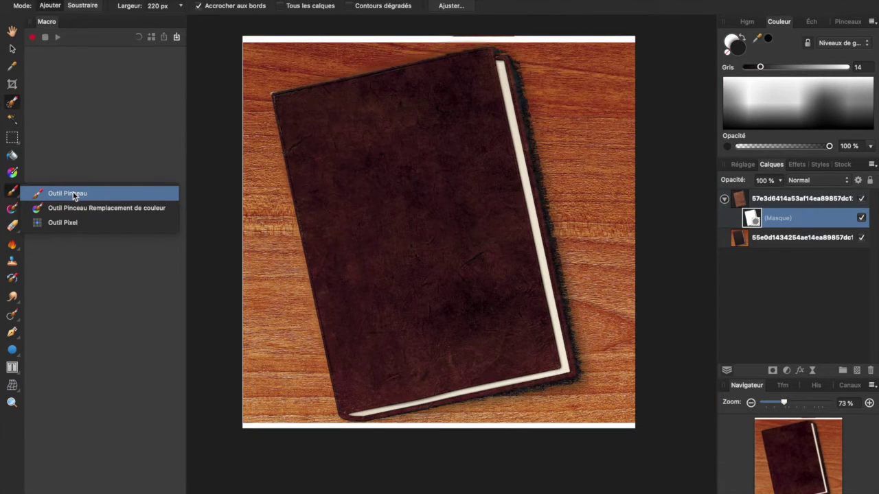
Paint out the ragged fringe along the book's edges on the texture mask with a 147.7 px Paintbrush at 100% opacity, and deselect the layers
{"action": "left_click", "coordinate": [69, 190]}
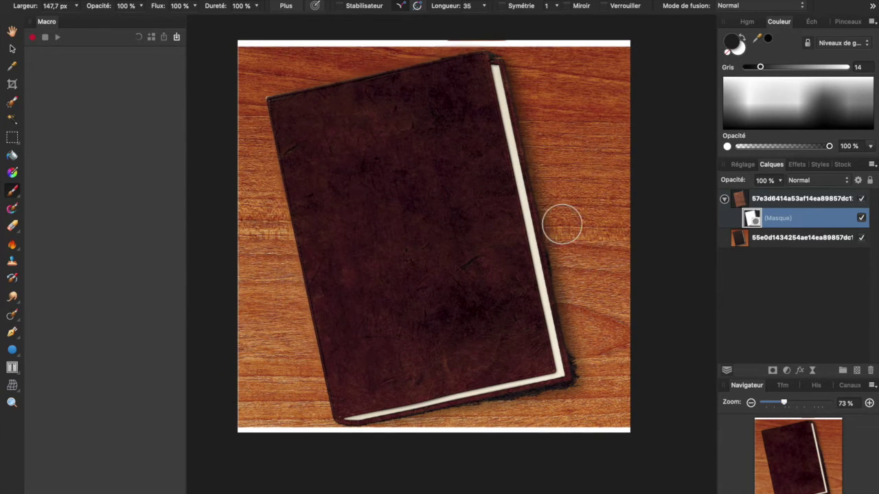
{"action": "mouse_move", "coordinate": [579, 303]}
{"action": "left_mouse_down"}
{"action": "mouse_move", "coordinate": [599, 346]}
{"action": "mouse_move", "coordinate": [588, 336]}
{"action": "mouse_move", "coordinate": [597, 406]}
{"action": "mouse_move", "coordinate": [583, 337]}
{"action": "mouse_move", "coordinate": [596, 400]}
{"action": "mouse_move", "coordinate": [599, 390]}
{"action": "mouse_move", "coordinate": [541, 416]}
{"action": "mouse_move", "coordinate": [573, 402]}
{"action": "mouse_move", "coordinate": [428, 435]}
{"action": "mouse_move", "coordinate": [473, 424]}
{"action": "left_mouse_up"}
{"action": "mouse_move", "coordinate": [369, 446]}
{"action": "left_mouse_down"}
{"action": "mouse_move", "coordinate": [466, 436]}
{"action": "mouse_move", "coordinate": [596, 396]}
{"action": "left_mouse_up"}
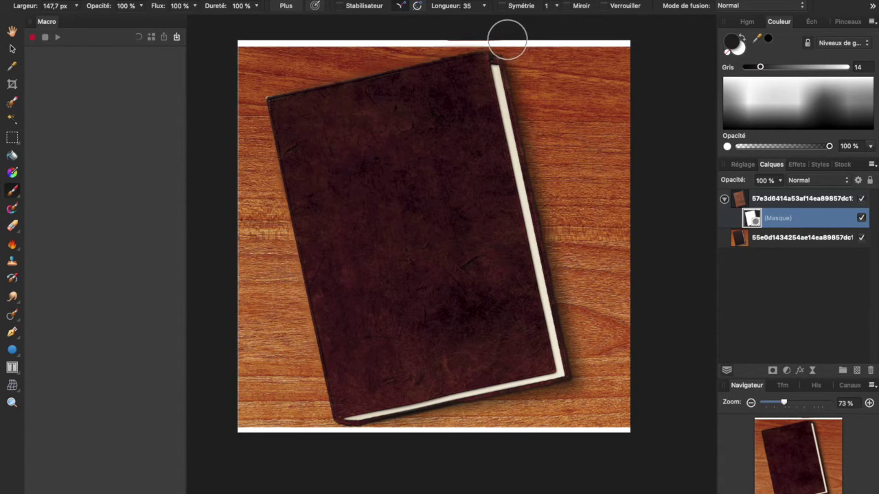
{"action": "mouse_move", "coordinate": [499, 32]}
{"action": "left_mouse_down"}
{"action": "mouse_move", "coordinate": [471, 30]}
{"action": "mouse_move", "coordinate": [374, 53]}
{"action": "left_mouse_up"}
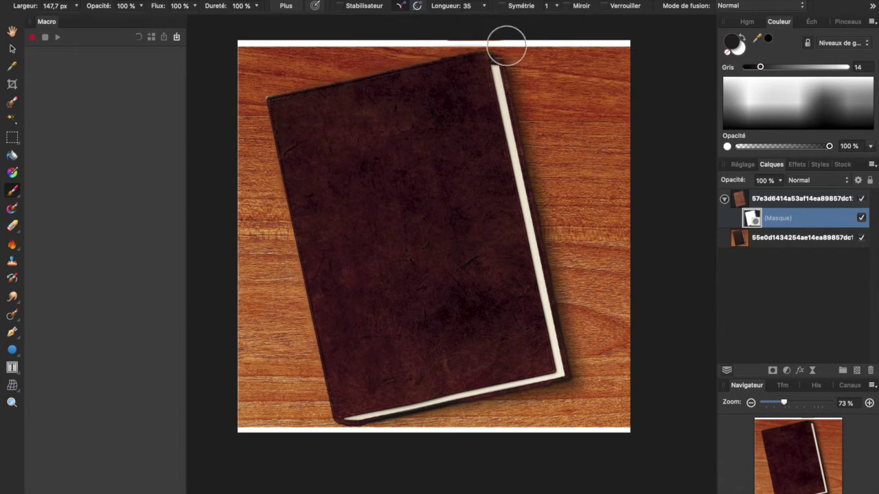
{"action": "left_click_drag", "start_coordinate": [502, 35], "coordinate": [499, 38]}
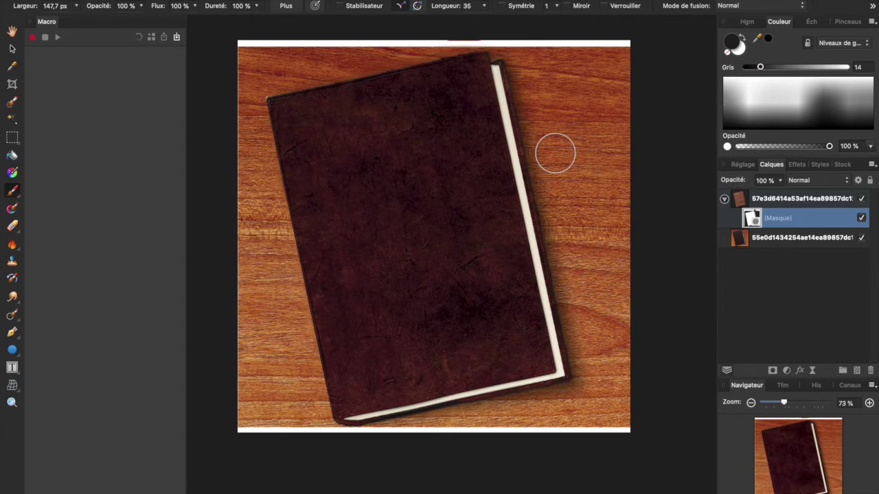
{"action": "scroll", "coordinate": [555, 149], "scroll_direction": "up", "scroll_amount": 5}
{"action": "scroll", "coordinate": [556, 149], "scroll_direction": "down", "scroll_amount": 5}
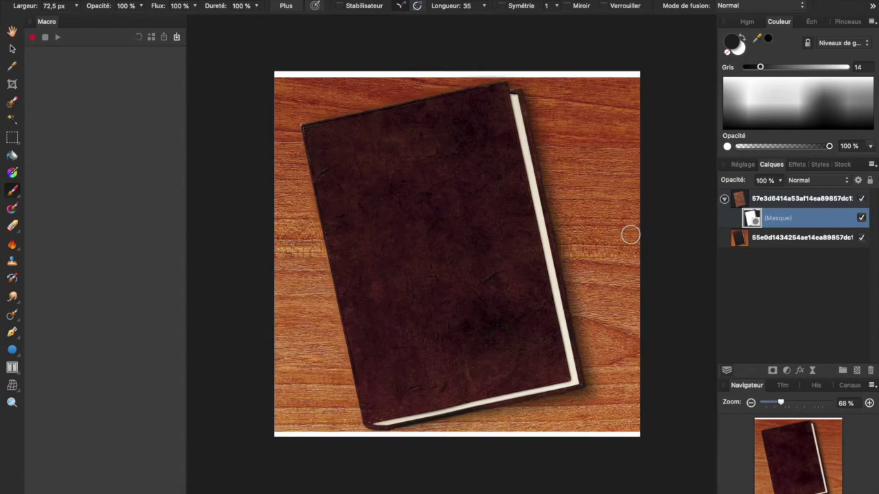
{"action": "key", "text": "v"}
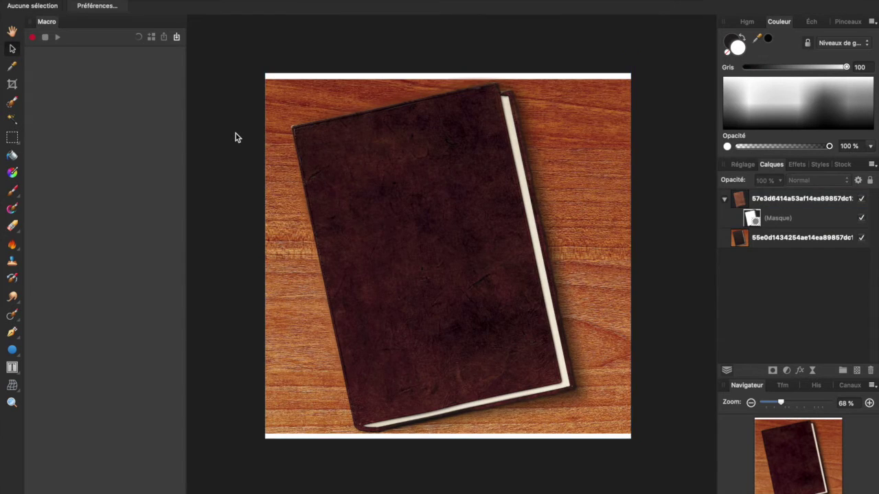
{"action": "scroll", "coordinate": [235, 133], "scroll_direction": "down", "scroll_amount": 3}
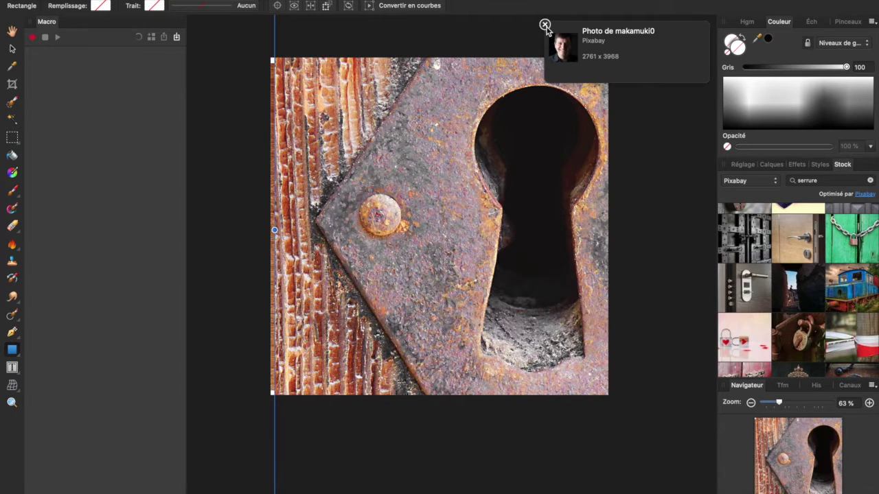
Scale the placed keyhole photo down to 54%, squash its height so the metal plate is nearly square, and centre it over the book
{"action": "left_click", "coordinate": [546, 26]}
{"action": "left_click_drag", "start_coordinate": [457, 103], "coordinate": [457, 298]}
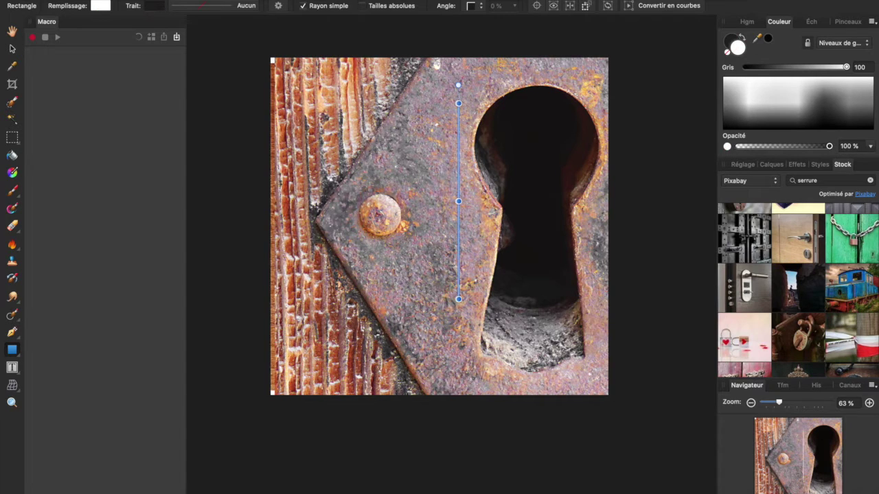
{"action": "key", "text": "super+z"}
{"action": "left_click", "coordinate": [11, 48]}
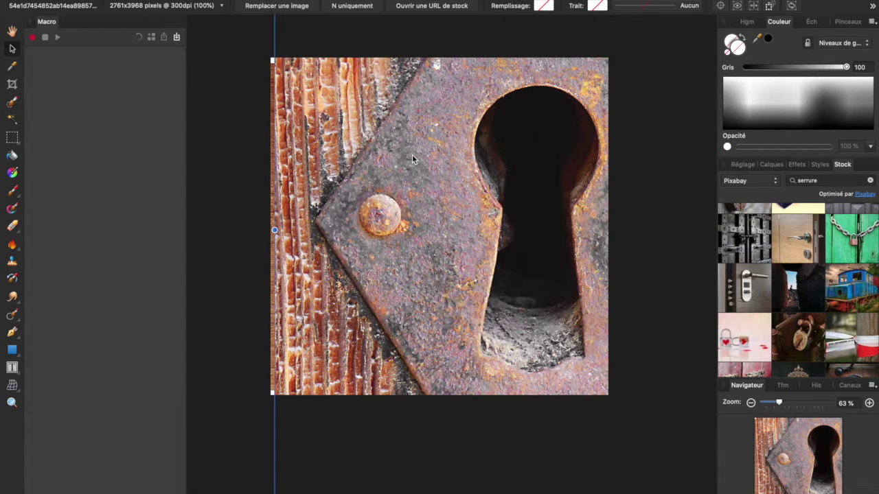
{"action": "left_click_drag", "start_coordinate": [412, 155], "coordinate": [411, 295]}
{"action": "left_click_drag", "start_coordinate": [357, 178], "coordinate": [368, 278]}
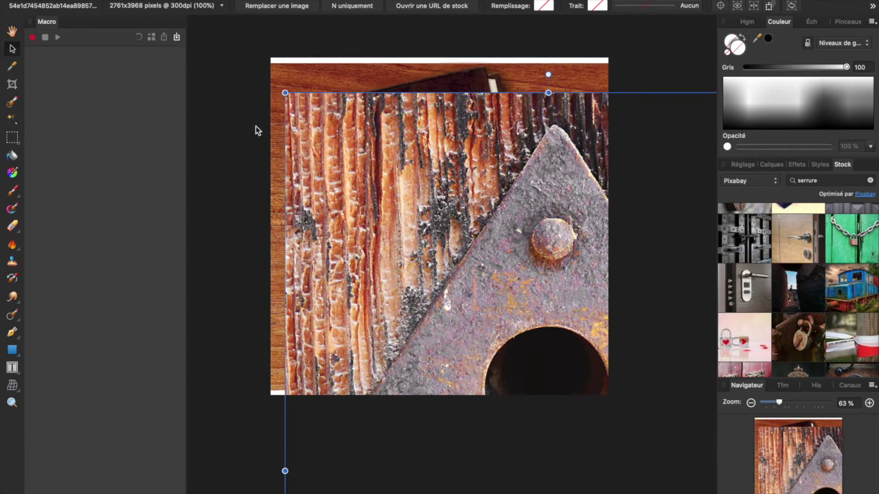
{"action": "left_click_drag", "start_coordinate": [284, 91], "coordinate": [610, 387]}
{"action": "left_click_drag", "start_coordinate": [638, 471], "coordinate": [412, 66]}
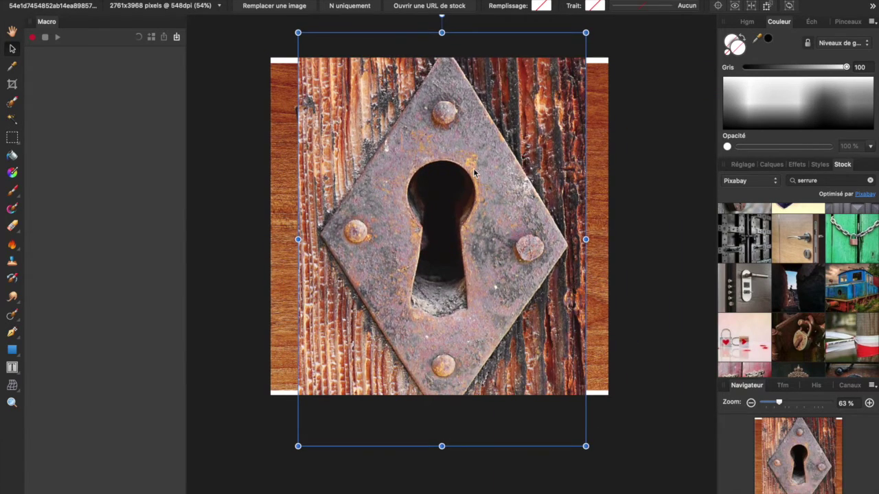
{"action": "left_click_drag", "start_coordinate": [441, 32], "coordinate": [441, 212]}
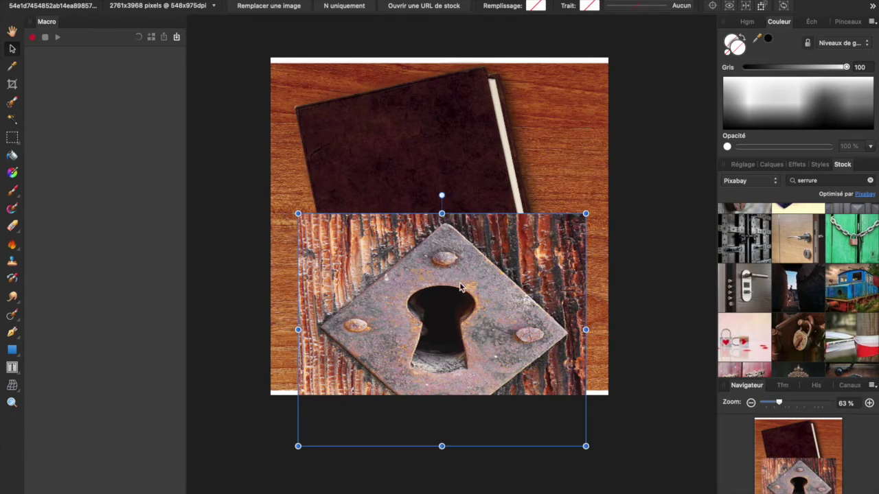
{"action": "left_click_drag", "start_coordinate": [462, 287], "coordinate": [460, 187]}
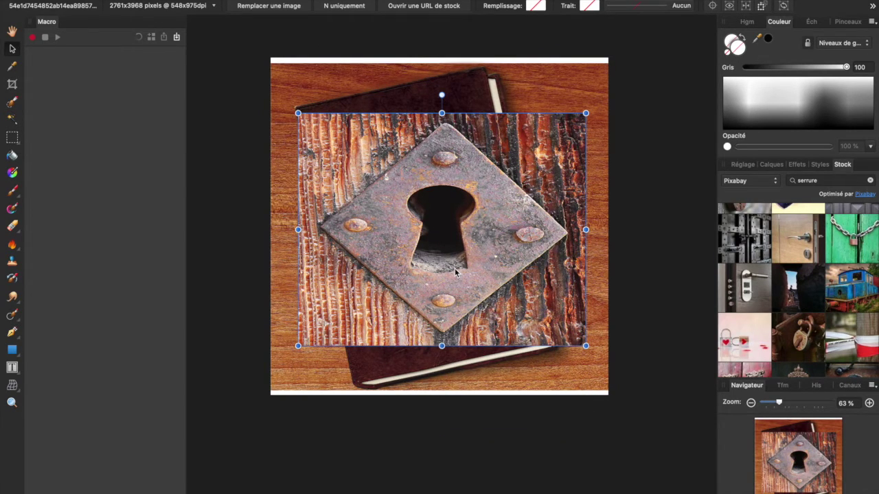
Select the wood surrounding the metal plate on the keyhole photo layer with the edge-snapping 220 px Selection Brush
{"action": "scroll", "coordinate": [454, 267], "scroll_direction": "up", "scroll_amount": 3}
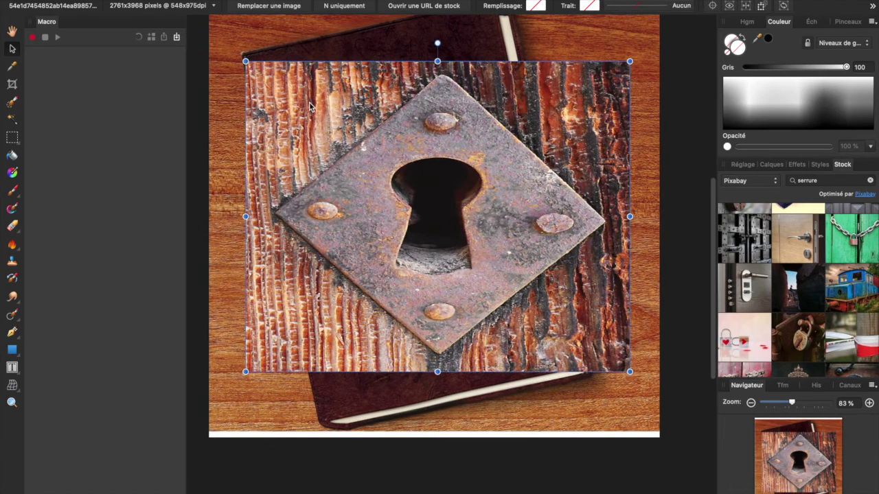
{"action": "left_click", "coordinate": [772, 165]}
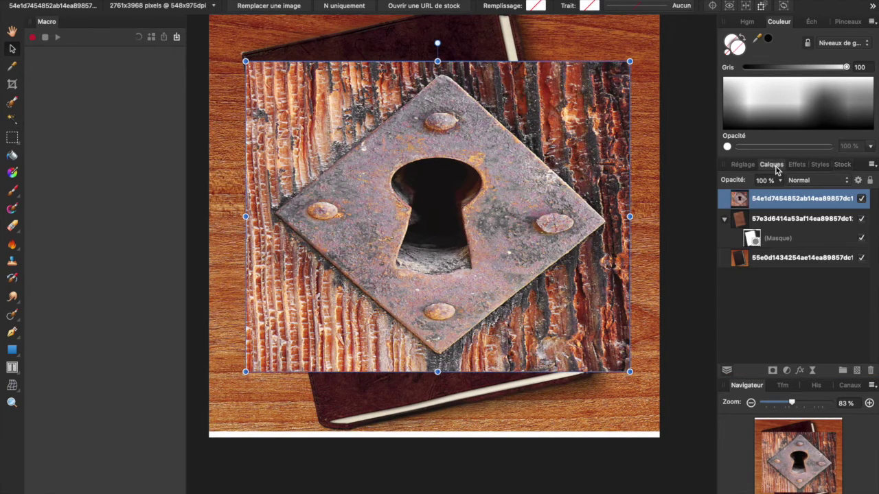
{"action": "key", "text": "w"}
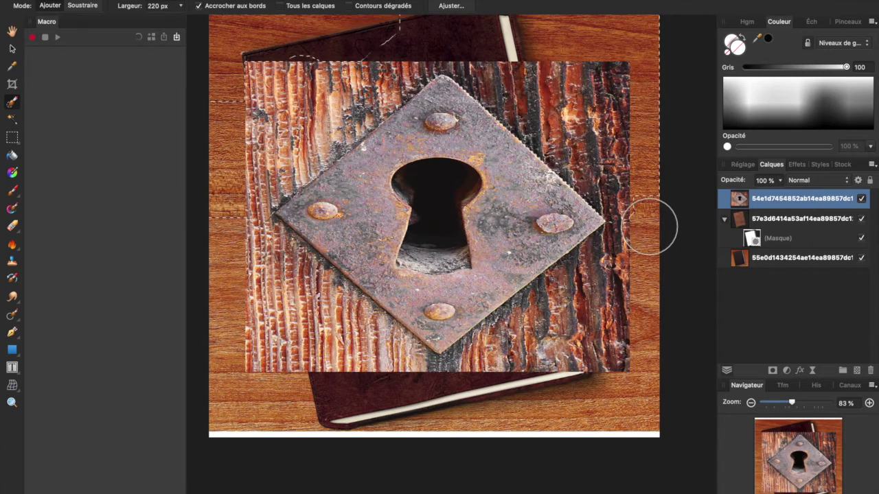
{"action": "mouse_move", "coordinate": [596, 283]}
{"action": "left_mouse_down"}
{"action": "mouse_move", "coordinate": [580, 321]}
{"action": "mouse_move", "coordinate": [514, 367]}
{"action": "mouse_move", "coordinate": [466, 372]}
{"action": "left_mouse_up"}
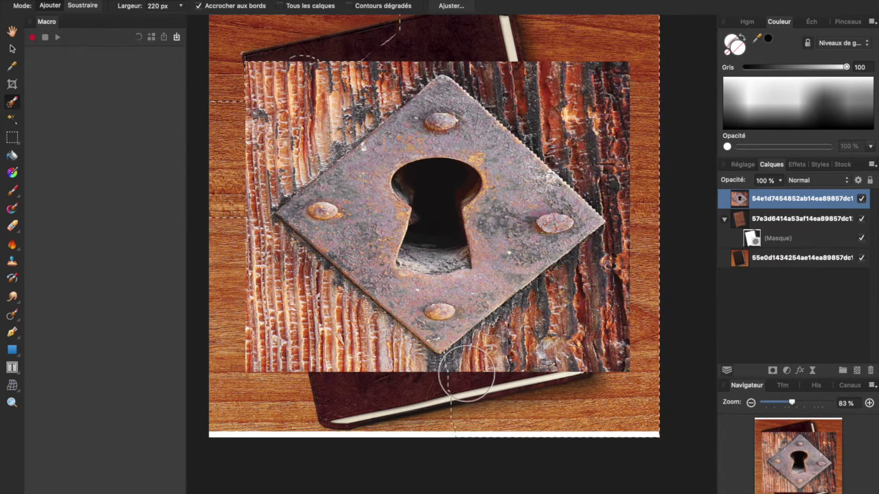
{"action": "mouse_move", "coordinate": [392, 402]}
{"action": "left_mouse_down"}
{"action": "mouse_move", "coordinate": [372, 391]}
{"action": "mouse_move", "coordinate": [404, 387]}
{"action": "mouse_move", "coordinate": [406, 369]}
{"action": "mouse_move", "coordinate": [359, 341]}
{"action": "mouse_move", "coordinate": [291, 276]}
{"action": "left_mouse_up"}
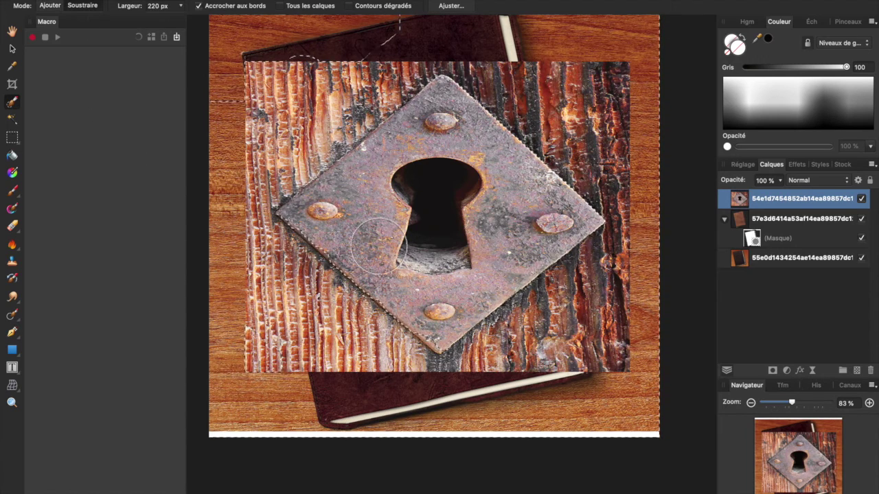
{"action": "mouse_move", "coordinate": [604, 168]}
{"action": "left_mouse_down"}
{"action": "mouse_move", "coordinate": [556, 168]}
{"action": "mouse_move", "coordinate": [573, 169]}
{"action": "left_mouse_up"}
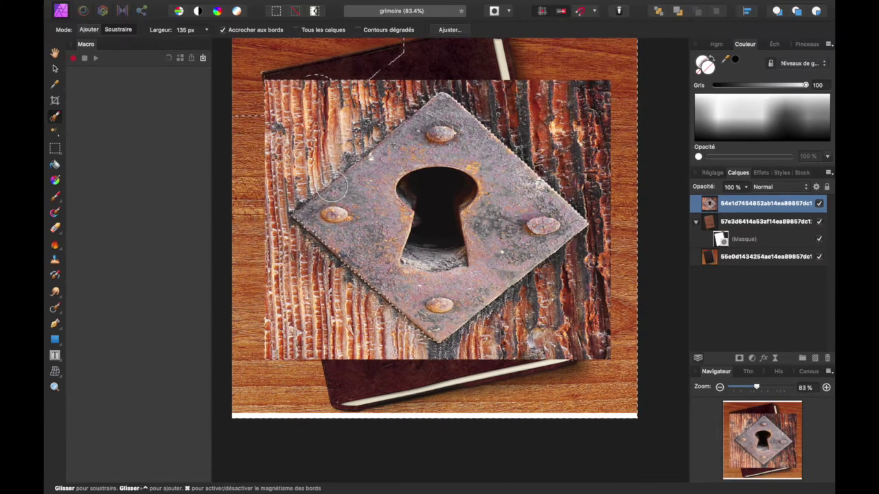
{"action": "left_click", "coordinate": [448, 29]}
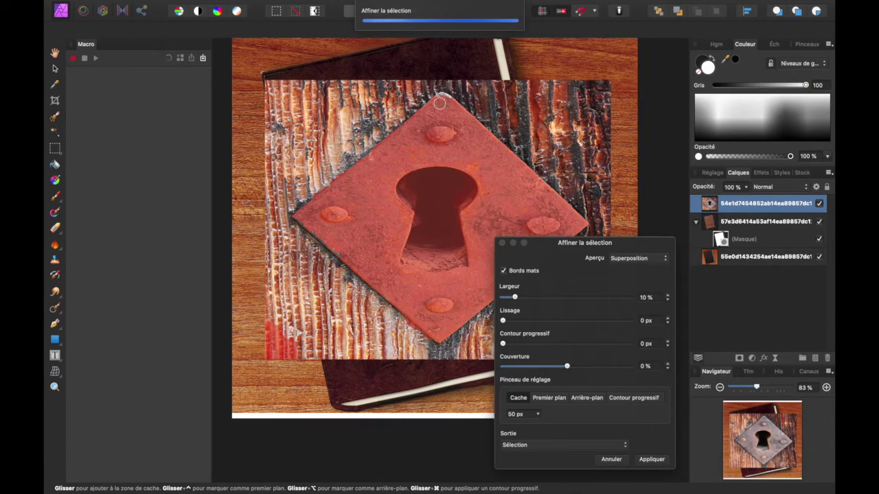
{"action": "scroll", "coordinate": [361, 244], "scroll_direction": "up", "scroll_amount": 5}
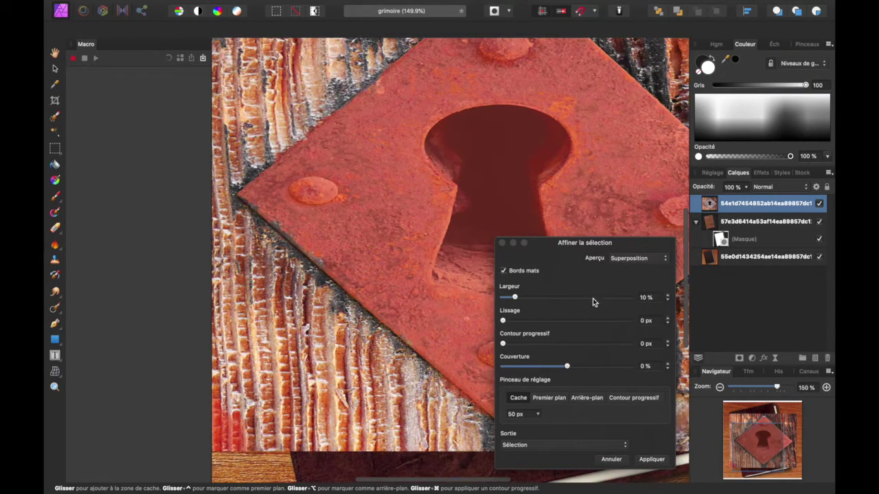
{"action": "left_click", "coordinate": [621, 261]}
{"action": "left_click", "coordinate": [621, 267]}
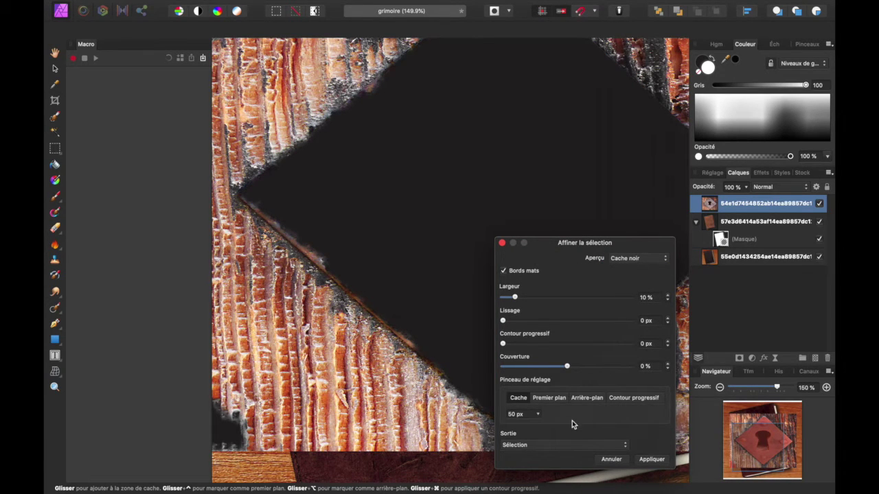
{"action": "left_click", "coordinate": [610, 459]}
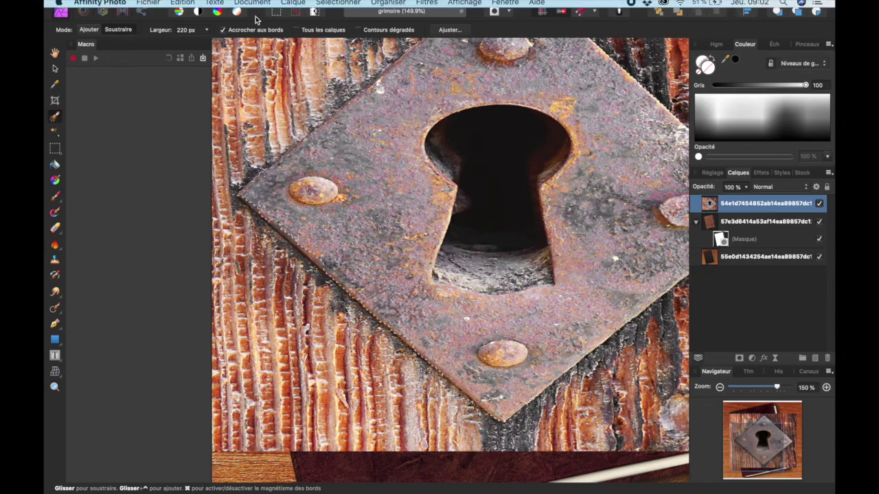
Invert the selection to the plate and start refining its lower-left edge with the 50 px Cache and Premier plan adjustment brushes
{"action": "left_click", "coordinate": [313, 13]}
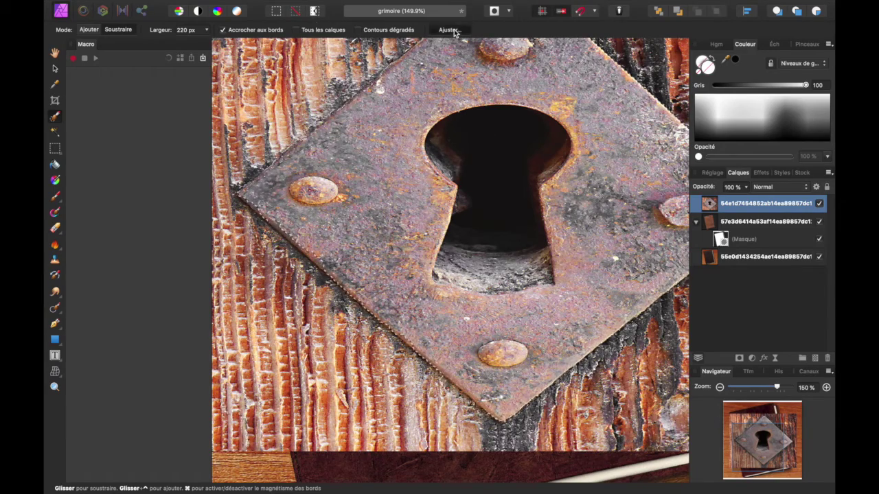
{"action": "scroll", "coordinate": [443, 203], "scroll_direction": "down", "scroll_amount": 3}
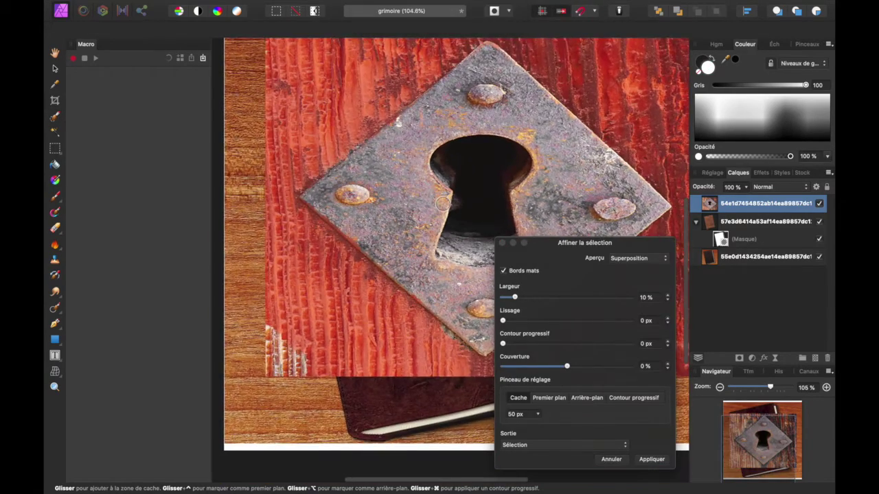
{"action": "scroll", "coordinate": [443, 203], "scroll_direction": "up", "scroll_amount": 3}
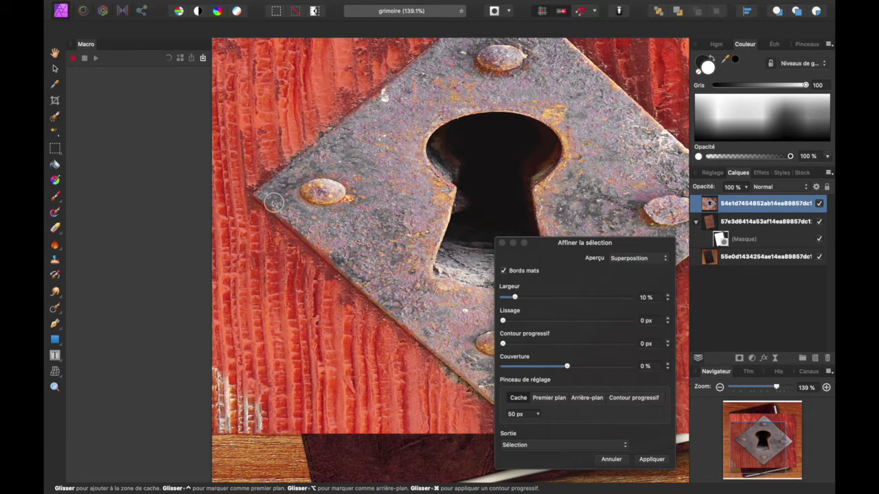
{"action": "left_click", "coordinate": [354, 272]}
{"action": "left_click", "coordinate": [550, 398]}
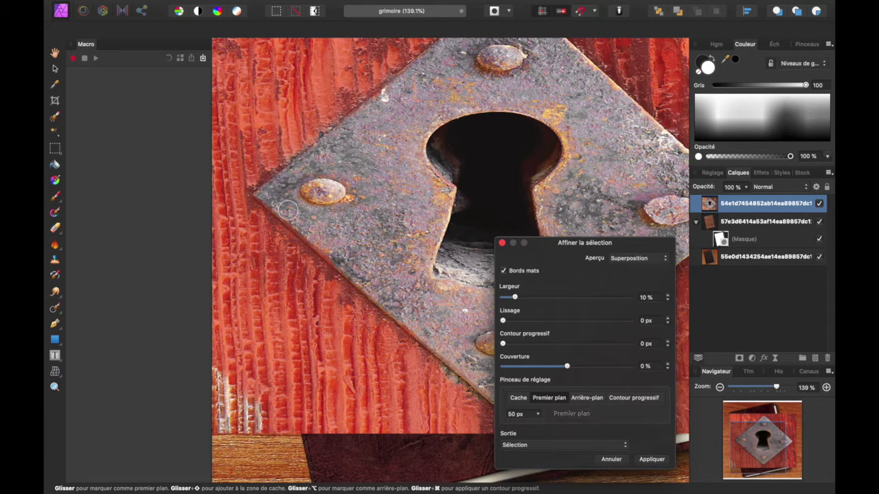
{"action": "left_click_drag", "start_coordinate": [288, 210], "coordinate": [281, 206]}
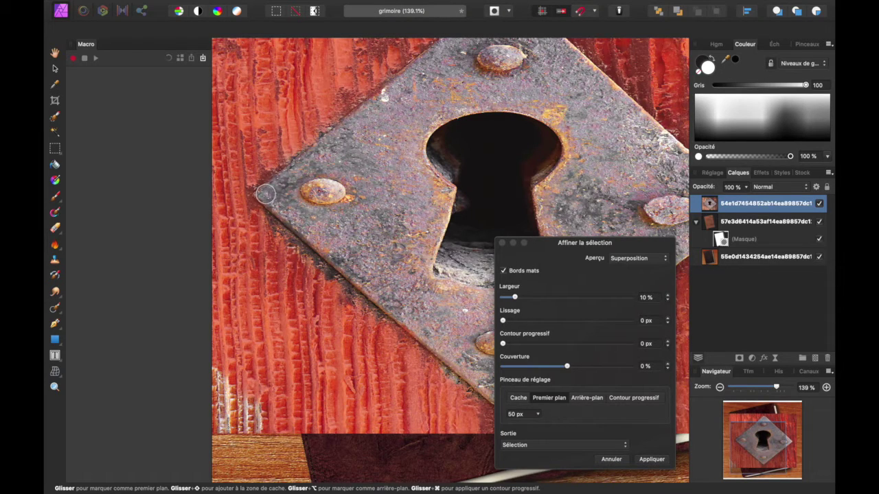
Rework the selection edge around the plate's left corner and lower-left side with the 50 px Cache adjustment brush
{"action": "scroll", "coordinate": [383, 228], "scroll_direction": "down", "scroll_amount": 3}
{"action": "scroll", "coordinate": [383, 227], "scroll_direction": "right", "scroll_amount": 5}
{"action": "scroll", "coordinate": [383, 228], "scroll_direction": "down", "scroll_amount": 2}
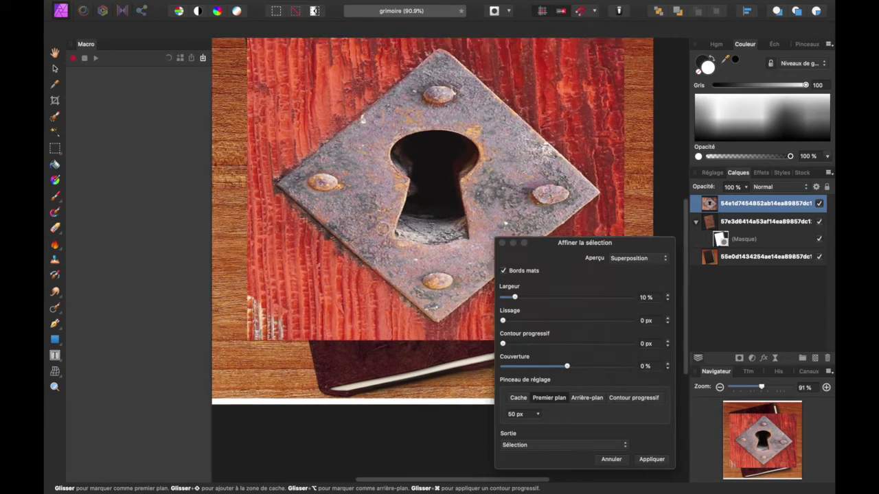
{"action": "scroll", "coordinate": [383, 228], "scroll_direction": "up", "scroll_amount": 3}
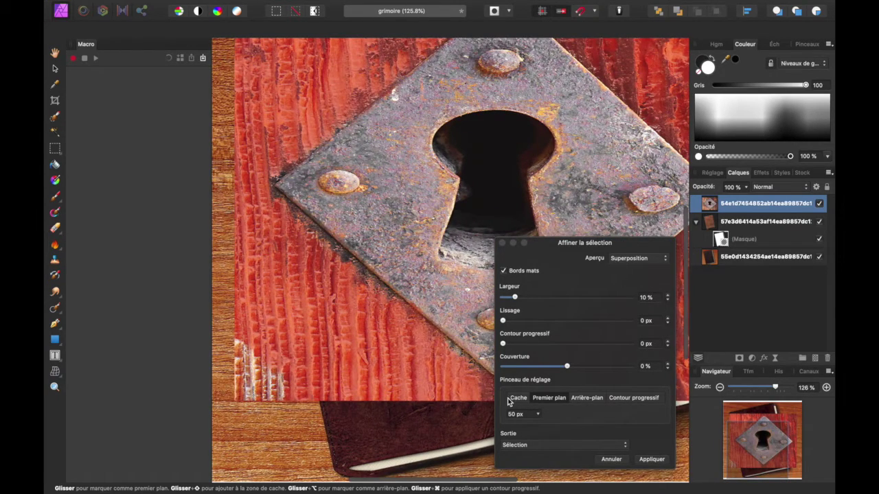
{"action": "left_click", "coordinate": [509, 400]}
{"action": "left_click_drag", "start_coordinate": [271, 198], "coordinate": [268, 190]}
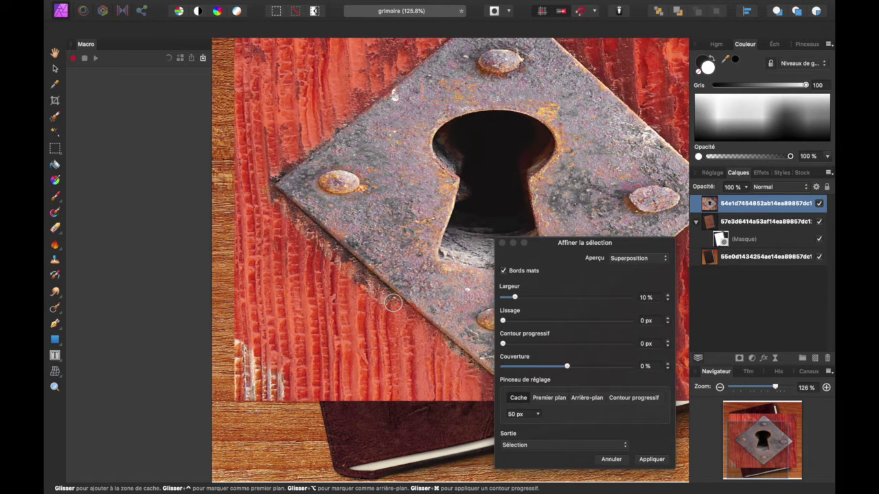
{"action": "left_click_drag", "start_coordinate": [393, 303], "coordinate": [350, 342]}
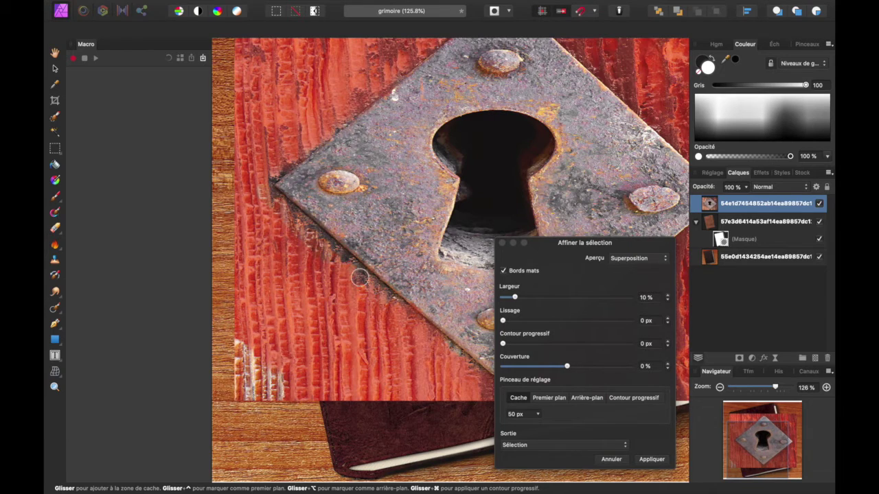
{"action": "left_click_drag", "start_coordinate": [297, 233], "coordinate": [259, 173]}
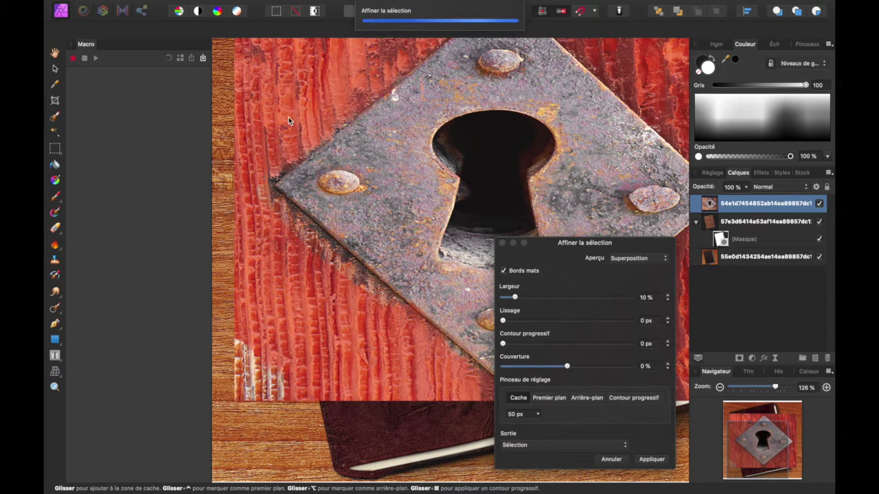
Preview the refined selection as Cache noir, and set Couverture to -83% and Lissage to 34 px
{"action": "left_click", "coordinate": [637, 258]}
{"action": "left_click", "coordinate": [623, 266]}
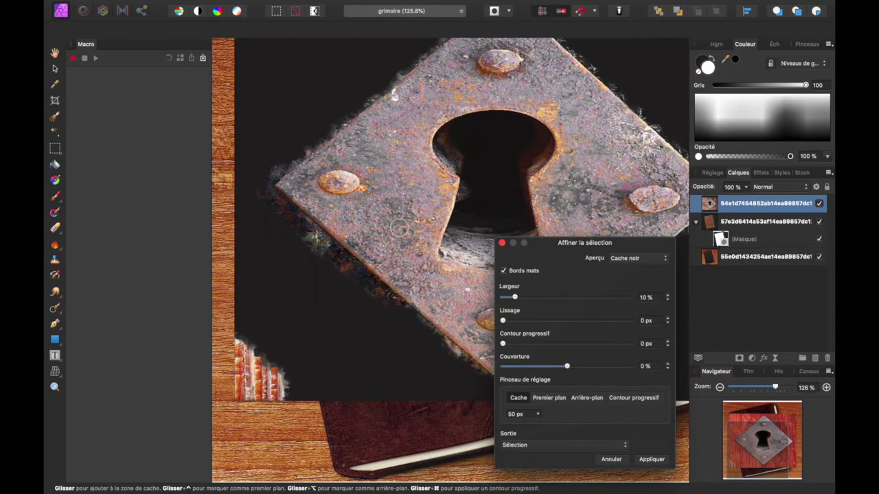
{"action": "scroll", "coordinate": [364, 295], "scroll_direction": "down", "scroll_amount": 2}
{"action": "scroll", "coordinate": [363, 309], "scroll_direction": "up", "scroll_amount": 3}
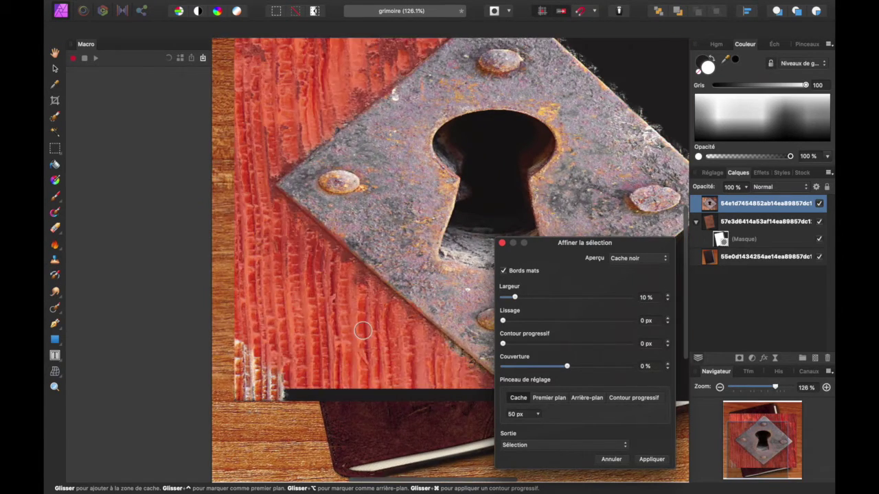
{"action": "scroll", "coordinate": [362, 331], "scroll_direction": "down", "scroll_amount": 1}
{"action": "scroll", "coordinate": [362, 331], "scroll_direction": "right", "scroll_amount": 1}
{"action": "left_click_drag", "start_coordinate": [528, 369], "coordinate": [538, 367]}
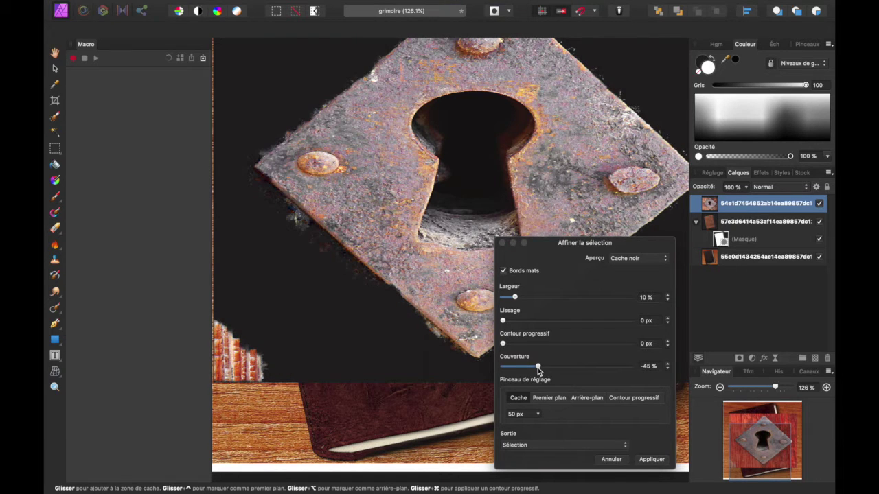
{"action": "left_click_drag", "start_coordinate": [521, 366], "coordinate": [513, 366]}
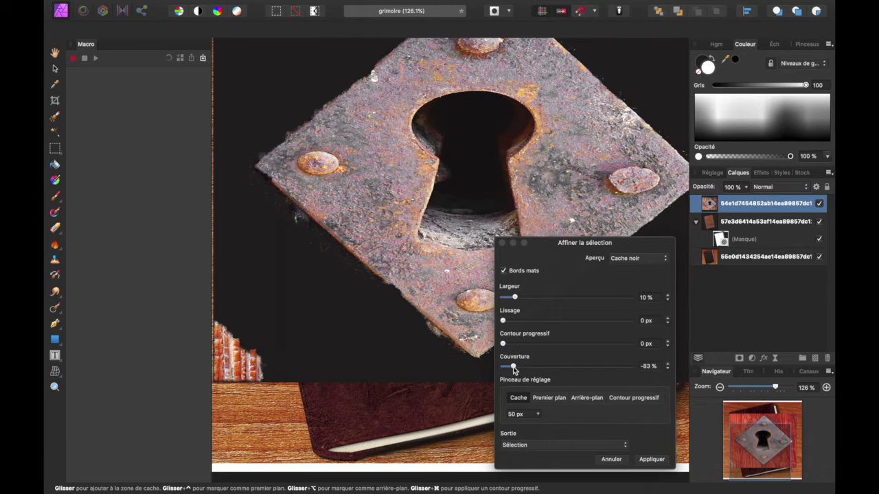
{"action": "left_click", "coordinate": [554, 321]}
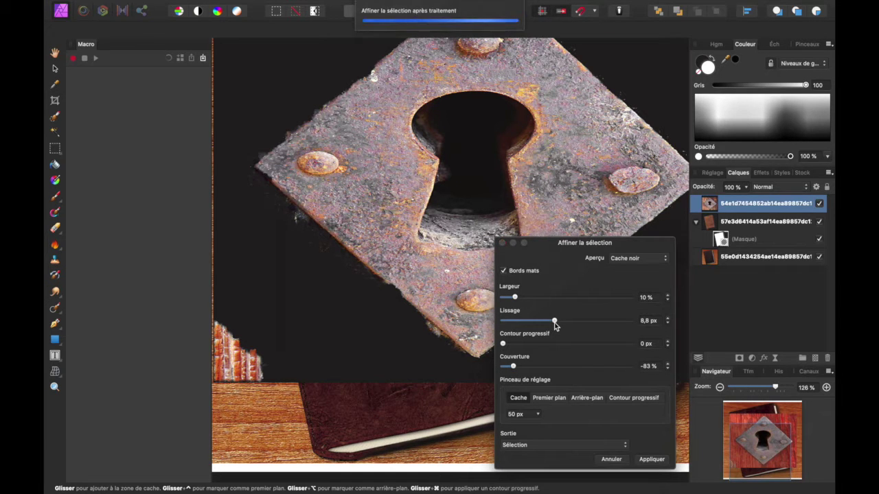
{"action": "left_click", "coordinate": [592, 321]}
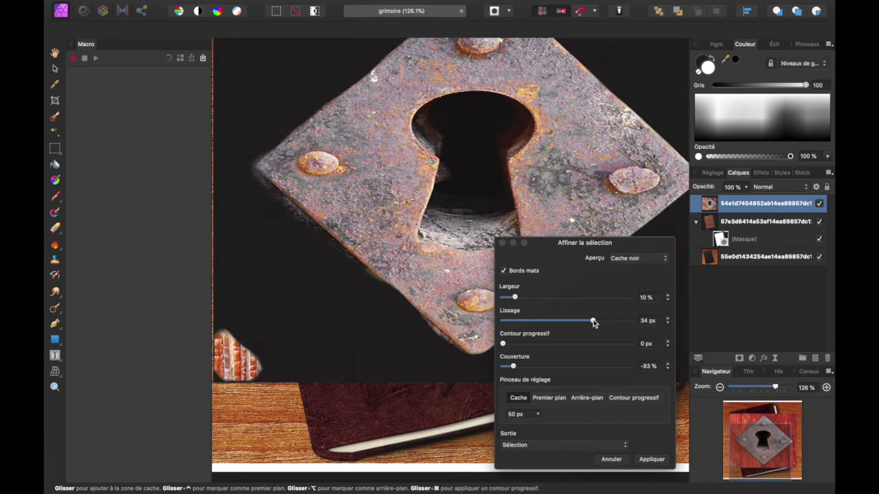
Try to clean the dark fringe along the plate's lower-left edge with the Cache and Premier plan adjustment brushes
{"action": "scroll", "coordinate": [391, 298], "scroll_direction": "down", "scroll_amount": 5}
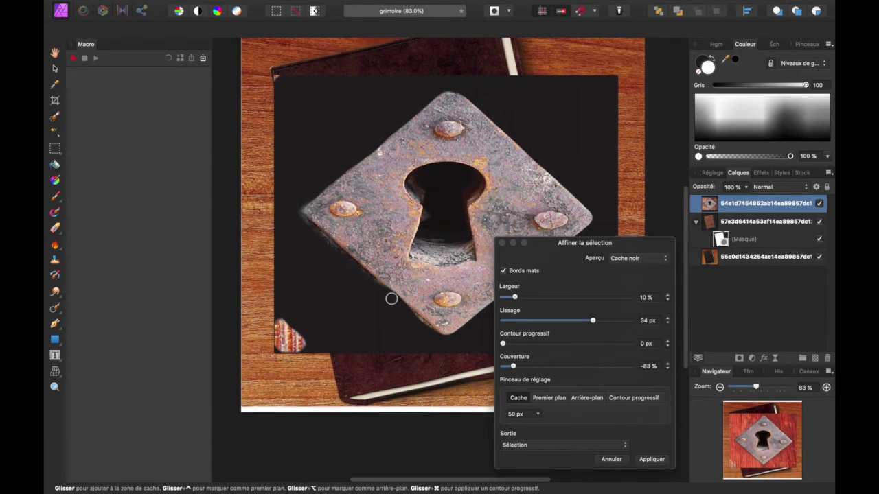
{"action": "scroll", "coordinate": [391, 299], "scroll_direction": "up", "scroll_amount": 4}
{"action": "left_click_drag", "start_coordinate": [271, 194], "coordinate": [326, 243]}
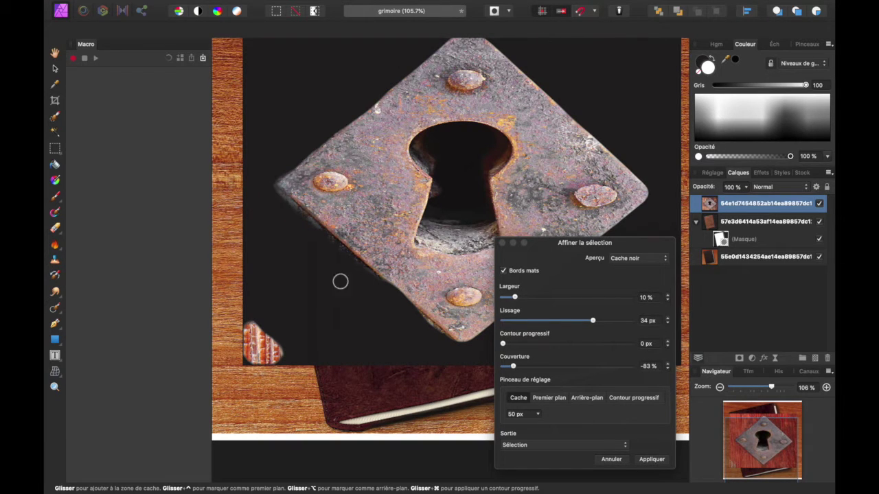
{"action": "left_click", "coordinate": [549, 399]}
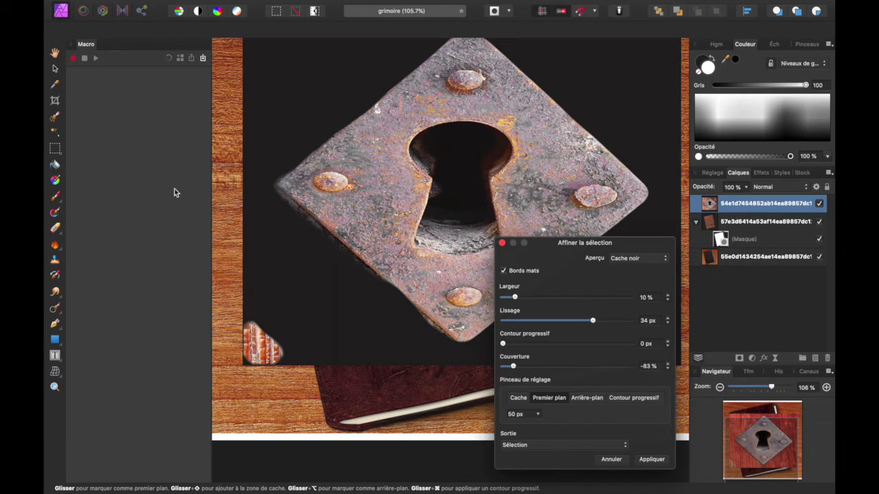
{"action": "left_click_drag", "start_coordinate": [268, 194], "coordinate": [328, 255]}
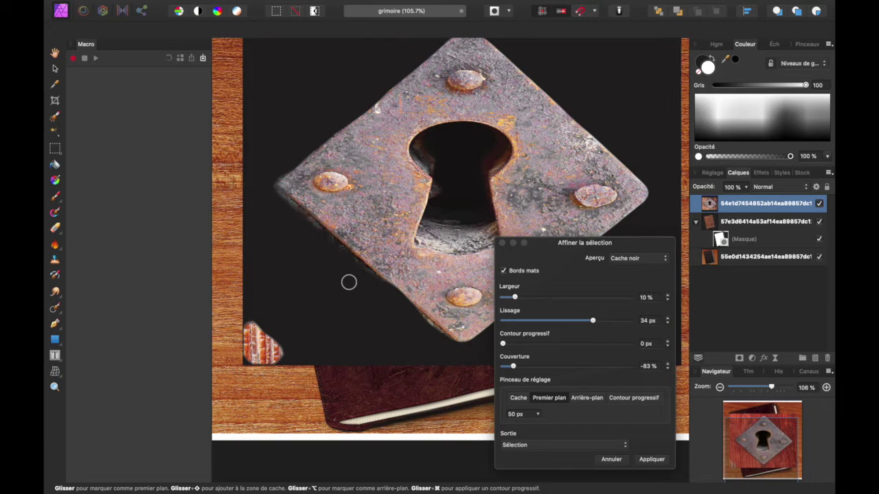
Clean the dark fringe off the plate's left corner and lower-left edge with the Arrière-plan adjustment brush
{"action": "left_click", "coordinate": [587, 398]}
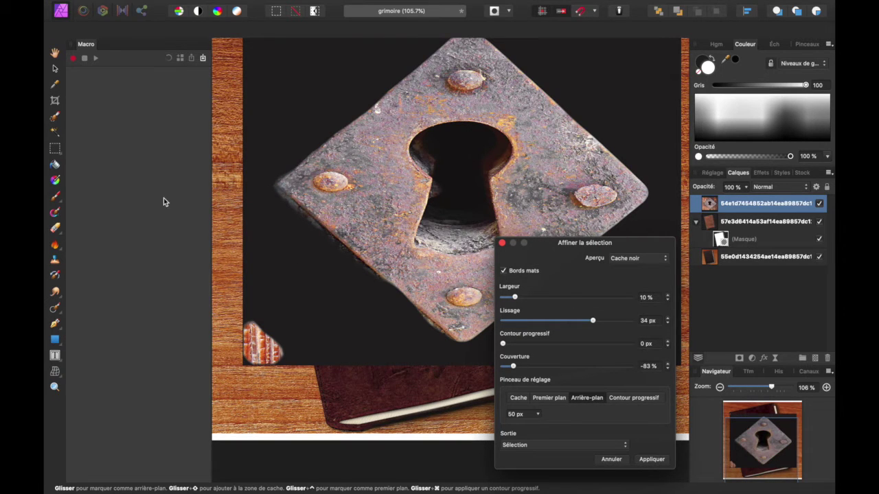
{"action": "mouse_move", "coordinate": [271, 191]}
{"action": "left_mouse_down"}
{"action": "mouse_move", "coordinate": [376, 290]}
{"action": "mouse_move", "coordinate": [260, 162]}
{"action": "left_mouse_up"}
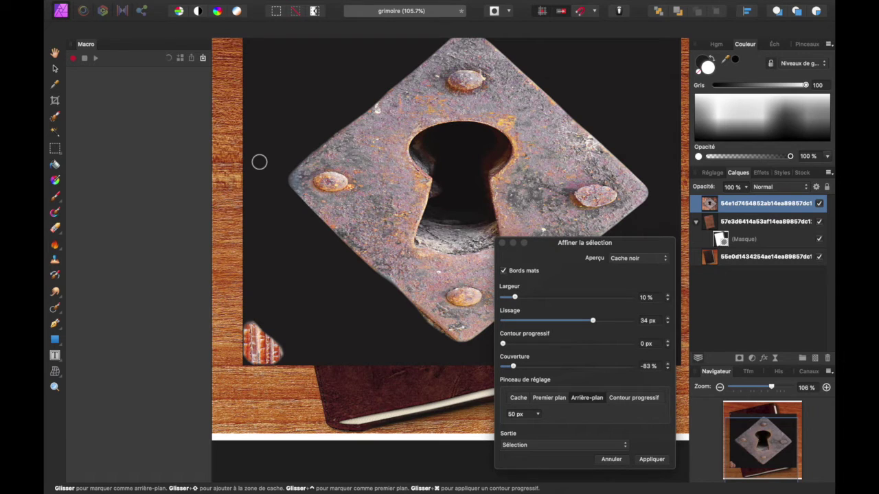
{"action": "left_click_drag", "start_coordinate": [266, 188], "coordinate": [338, 258]}
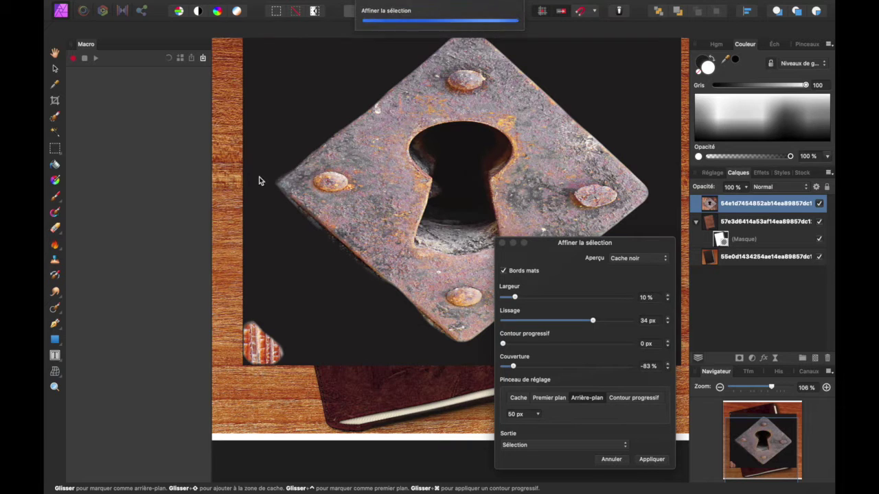
{"action": "scroll", "coordinate": [259, 177], "scroll_direction": "right", "scroll_amount": 2}
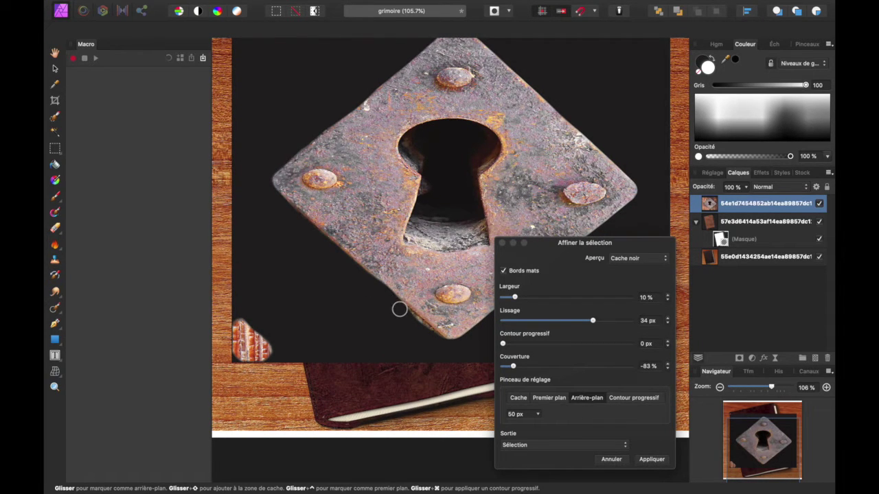
Clean the plate's bottom corner and remove the stray wood patch at the photo's lower-left corner with the Arrière-plan brush
{"action": "left_click_drag", "start_coordinate": [444, 351], "coordinate": [396, 342]}
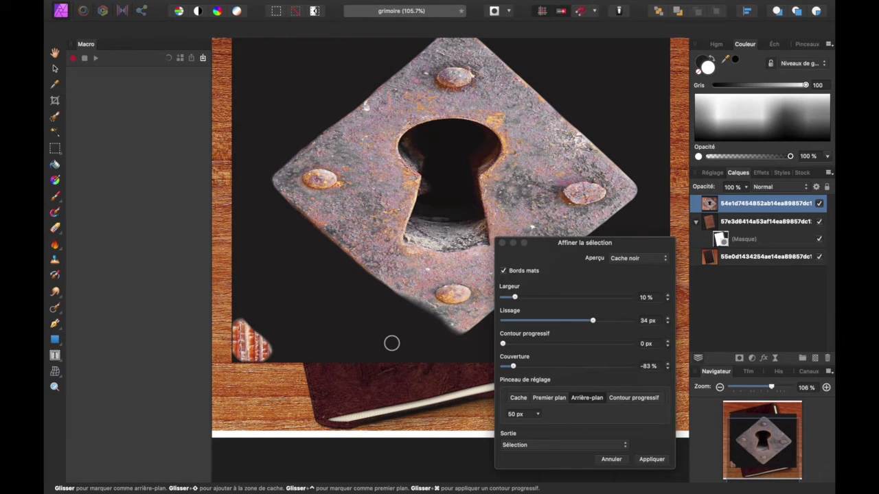
{"action": "scroll", "coordinate": [392, 344], "scroll_direction": "down", "scroll_amount": 2}
{"action": "left_click_drag", "start_coordinate": [278, 304], "coordinate": [302, 354]}
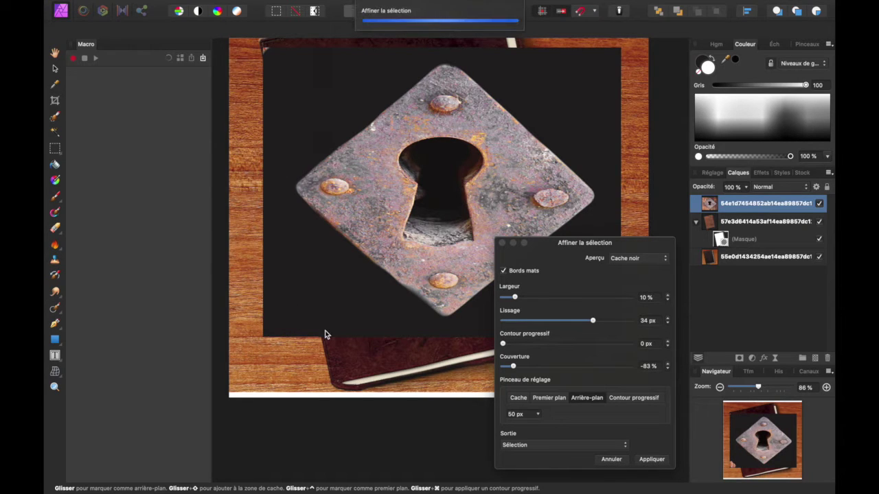
{"action": "scroll", "coordinate": [324, 331], "scroll_direction": "right", "scroll_amount": 2}
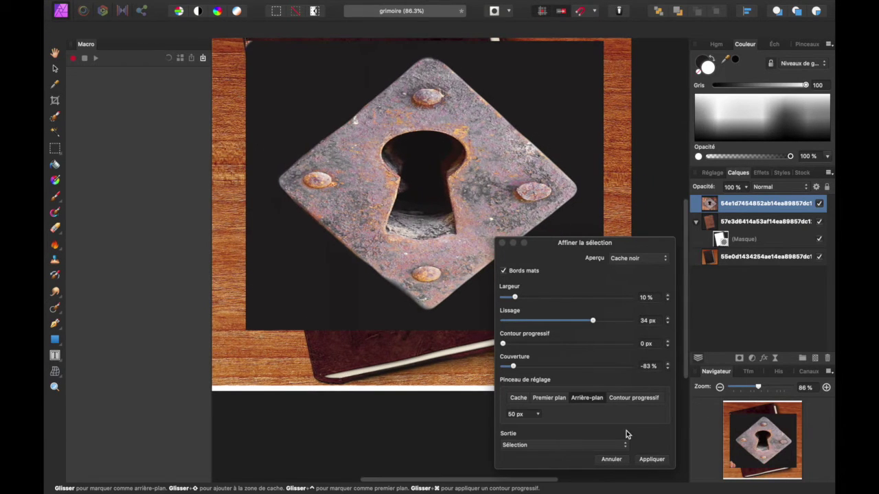
Output the refined selection as Nouveau calque avec masque and apply it
{"action": "left_click", "coordinate": [594, 443]}
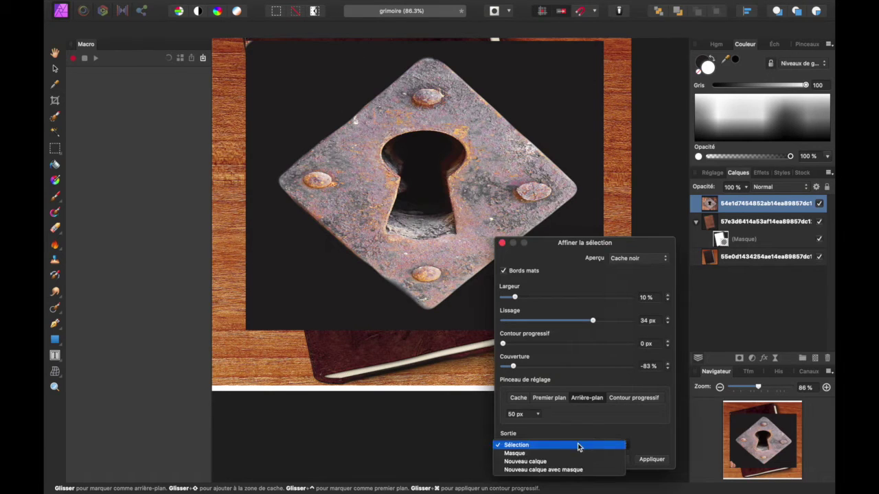
{"action": "left_click", "coordinate": [555, 471]}
{"action": "left_click", "coordinate": [643, 465]}
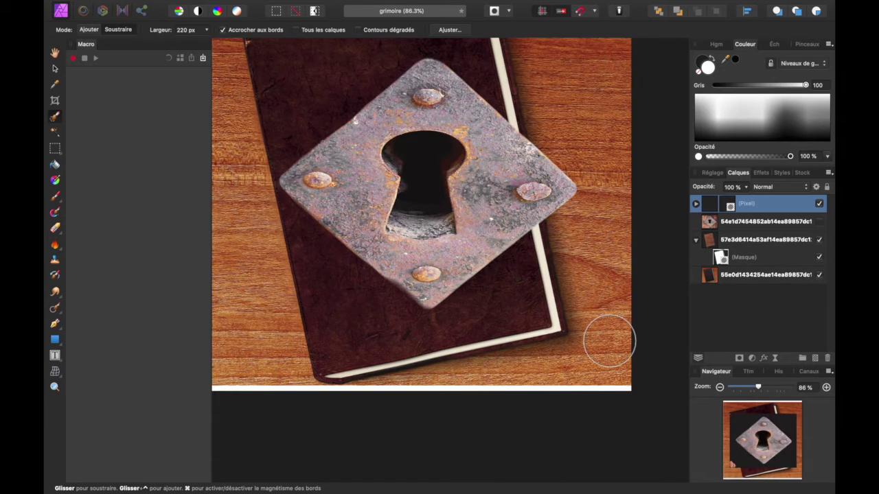
Shrink the cut-out keyhole plate, rotate it to follow the book's tilt, and place it at the centre of the cover
{"action": "scroll", "coordinate": [608, 342], "scroll_direction": "down", "scroll_amount": 1}
{"action": "scroll", "coordinate": [608, 341], "scroll_direction": "down", "scroll_amount": 2}
{"action": "key", "text": "v"}
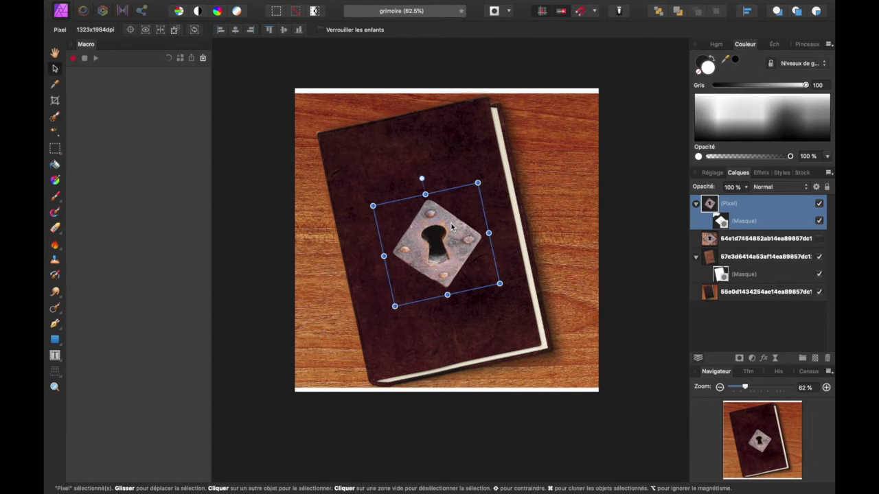
{"action": "scroll", "coordinate": [550, 242], "scroll_direction": "up", "scroll_amount": 1}
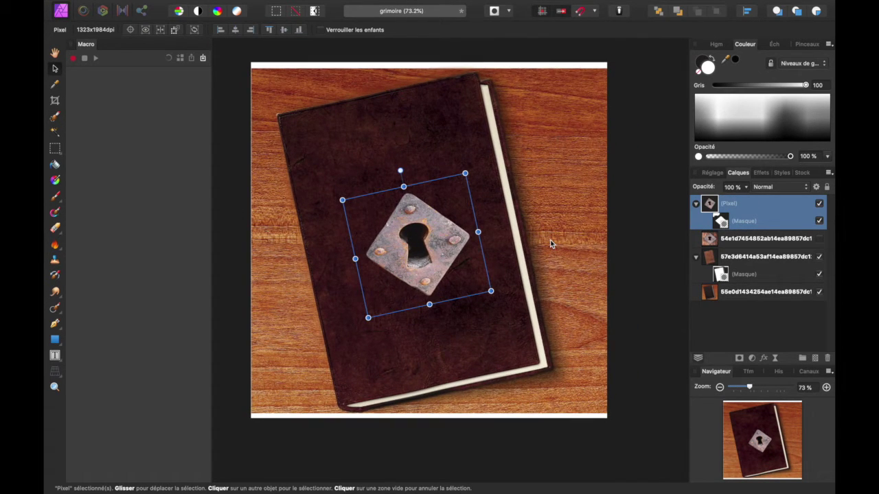
{"action": "left_click", "coordinate": [550, 242]}
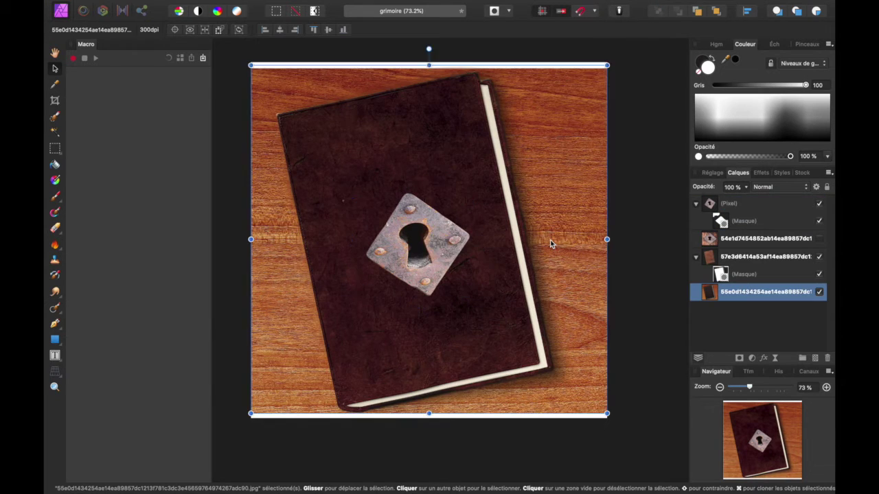
Set the keyhole plate layer's blend mode to Lumière ponctuelle and deselect everything to inspect the result on the cover
{"action": "scroll", "coordinate": [550, 242], "scroll_direction": "down", "scroll_amount": 2}
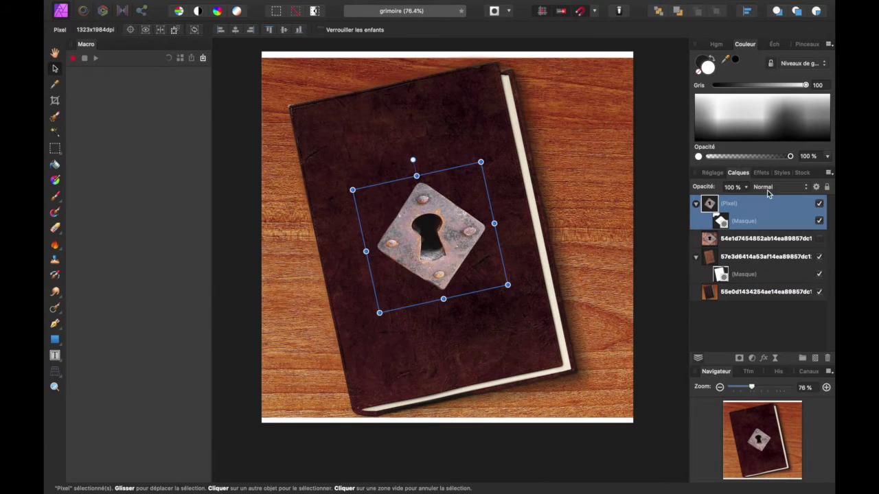
{"action": "left_click", "coordinate": [767, 192]}
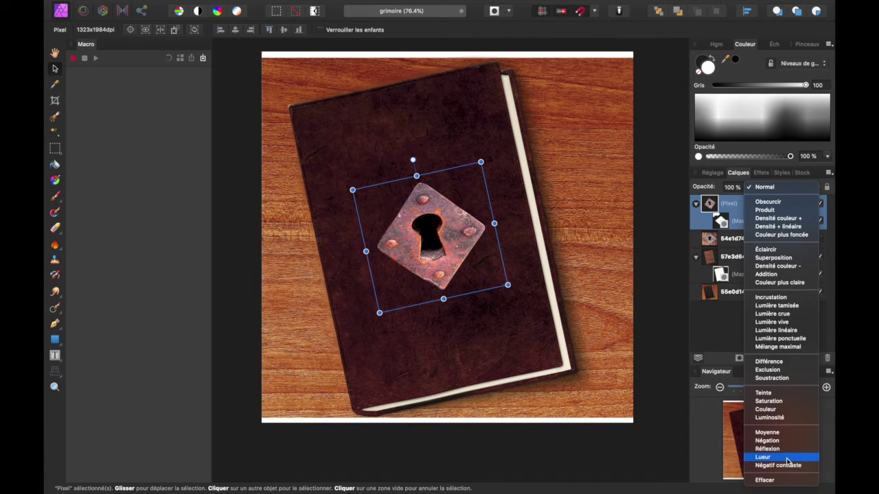
{"action": "left_click", "coordinate": [781, 339]}
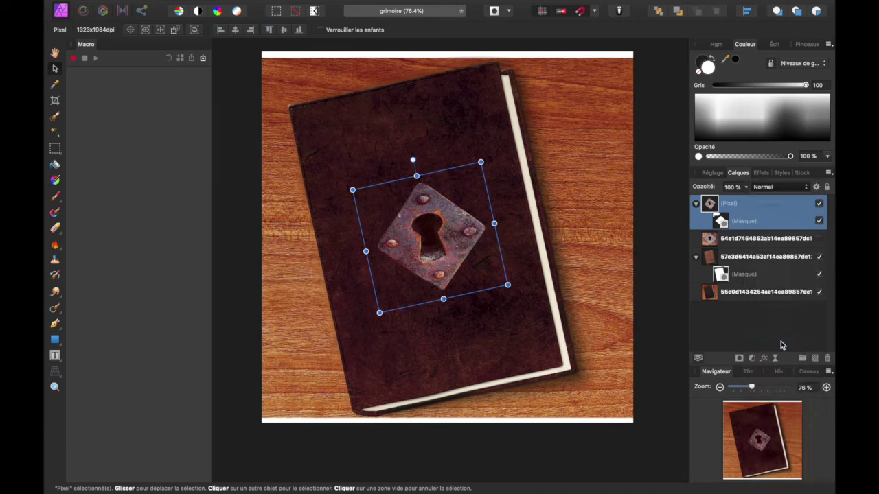
{"action": "left_click", "coordinate": [599, 228]}
{"action": "scroll", "coordinate": [598, 228], "scroll_direction": "down", "scroll_amount": 1}
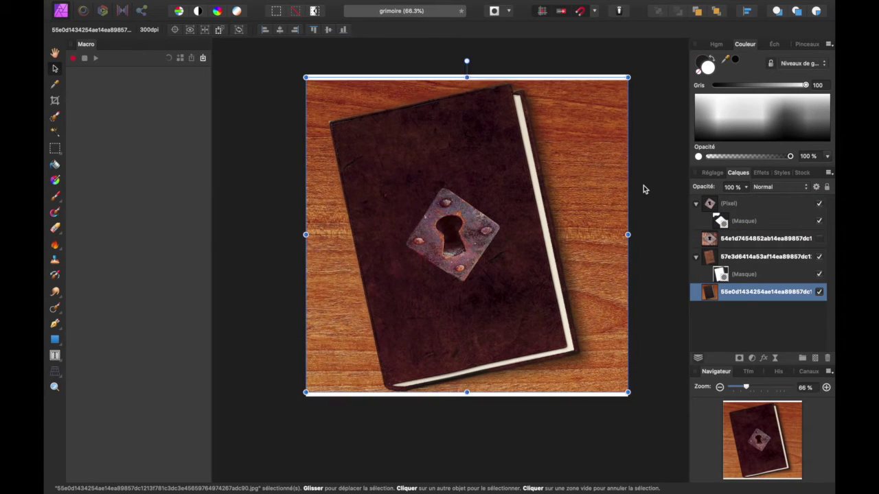
{"action": "left_click", "coordinate": [643, 186]}
{"action": "scroll", "coordinate": [643, 185], "scroll_direction": "up", "scroll_amount": 2}
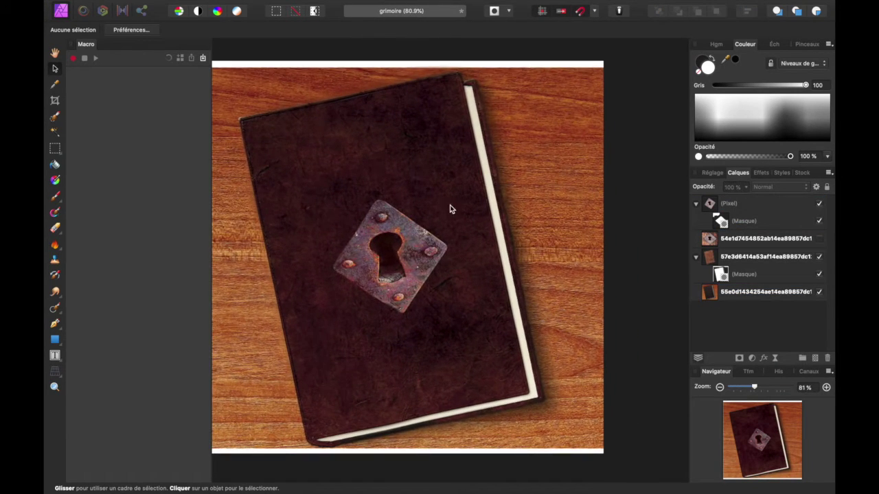
{"action": "scroll", "coordinate": [420, 235], "scroll_direction": "left", "scroll_amount": 2}
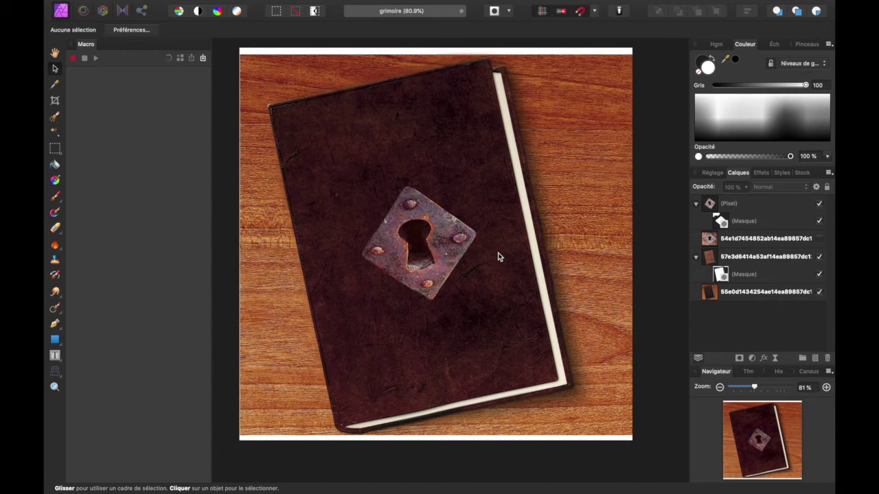
{"action": "scroll", "coordinate": [497, 253], "scroll_direction": "down", "scroll_amount": 2}
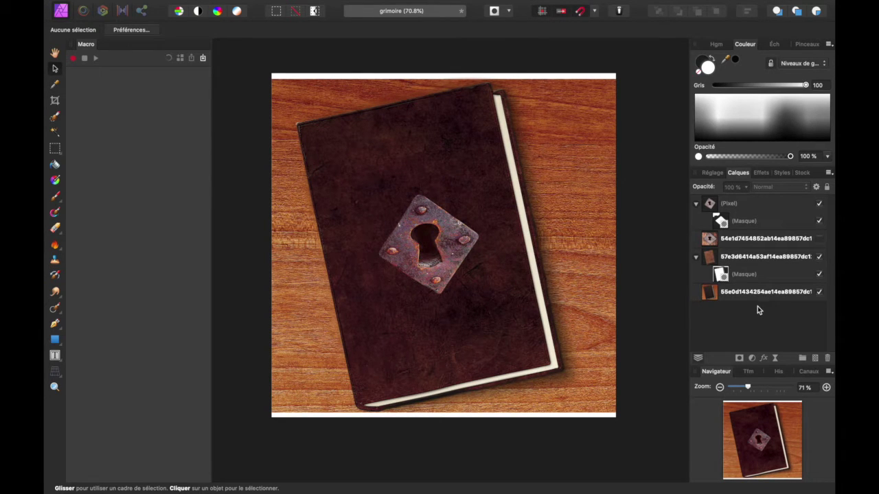
{"action": "left_click", "coordinate": [418, 148]}
{"action": "left_click", "coordinate": [643, 185]}
{"action": "left_click", "coordinate": [712, 173]}
{"action": "left_click", "coordinate": [759, 173]}
{"action": "left_click", "coordinate": [783, 173]}
{"action": "left_click", "coordinate": [799, 174]}
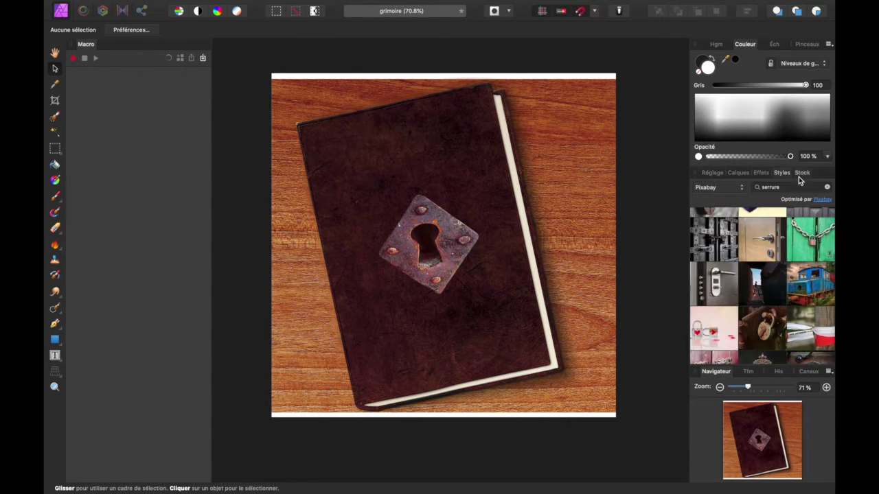
{"action": "left_click", "coordinate": [703, 172]}
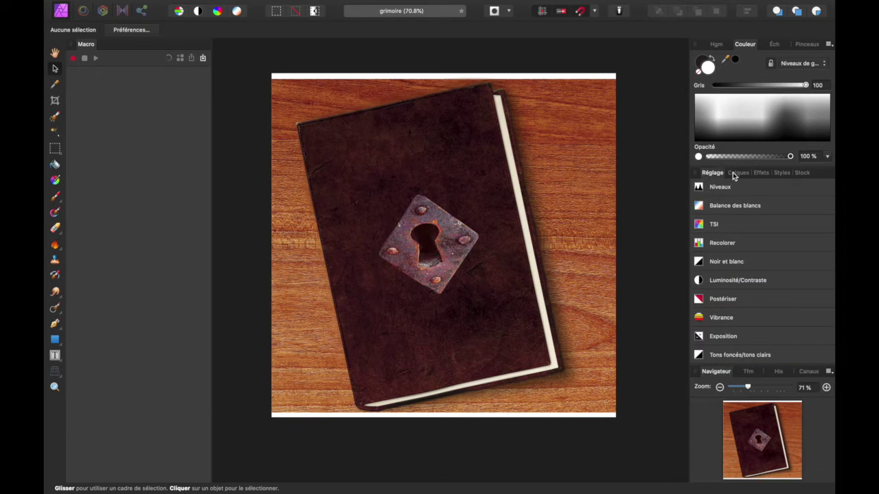
{"action": "left_click", "coordinate": [733, 173]}
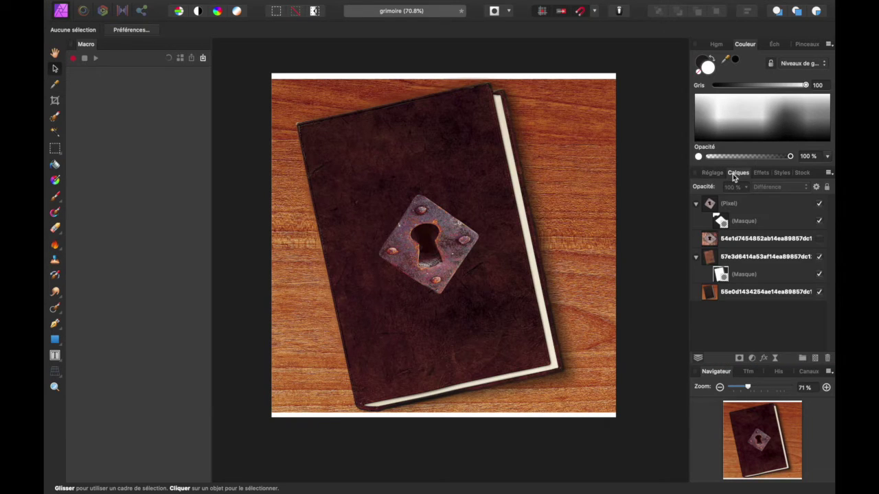
Search the Pixabay stock for "loup" and place the moonlit misty forest photo over the book, rotated to follow its tilt
{"action": "left_click", "coordinate": [802, 174]}
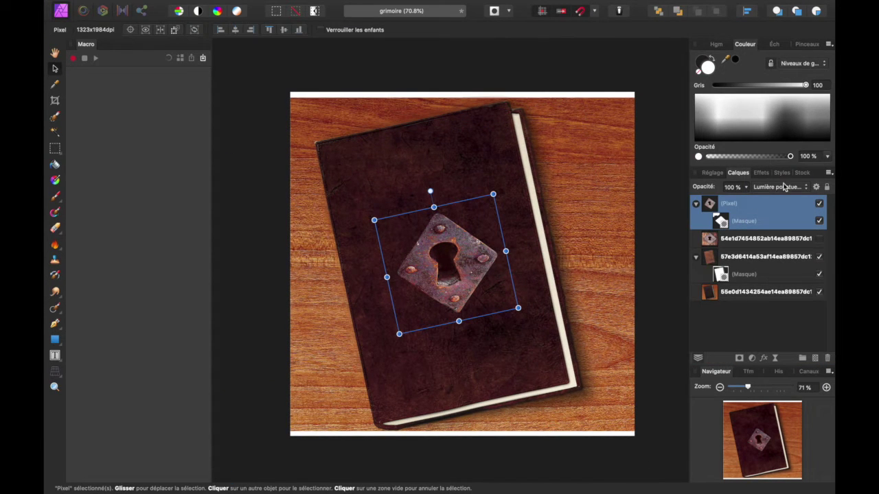
{"action": "left_click", "coordinate": [802, 174]}
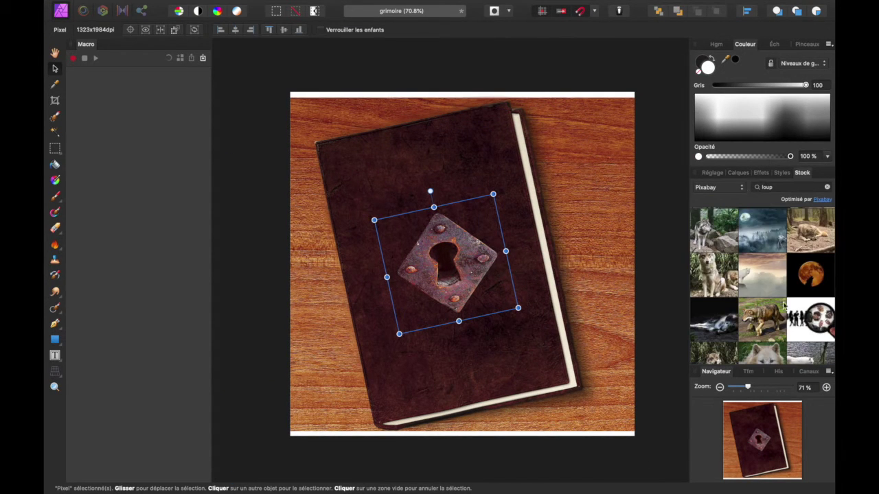
{"action": "scroll", "coordinate": [802, 292], "scroll_direction": "up", "scroll_amount": 2}
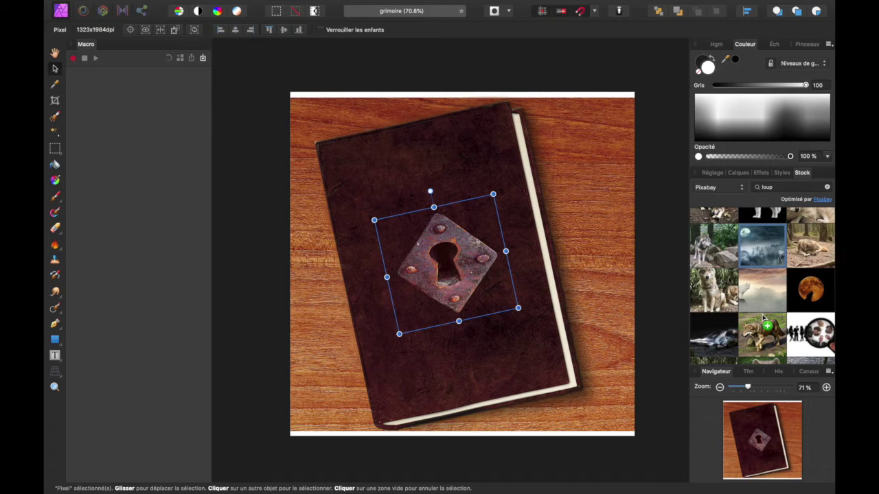
{"action": "left_click_drag", "start_coordinate": [763, 317], "coordinate": [295, 105]}
{"action": "left_click_drag", "start_coordinate": [540, 111], "coordinate": [521, 94]}
{"action": "left_click_drag", "start_coordinate": [471, 243], "coordinate": [469, 187]}
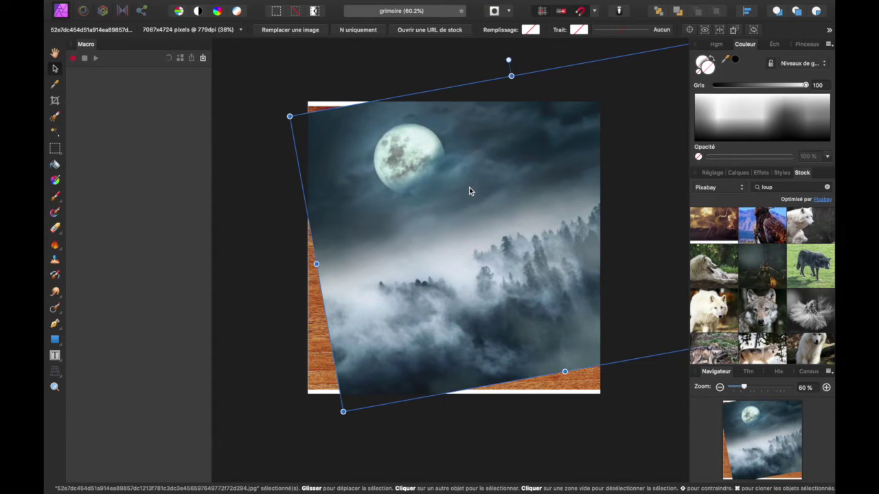
Shift the forest photo so the moon sits in the cover's upper-left corner, and set its blend mode to Éclaircir
{"action": "left_click", "coordinate": [738, 173]}
{"action": "left_click", "coordinate": [713, 174]}
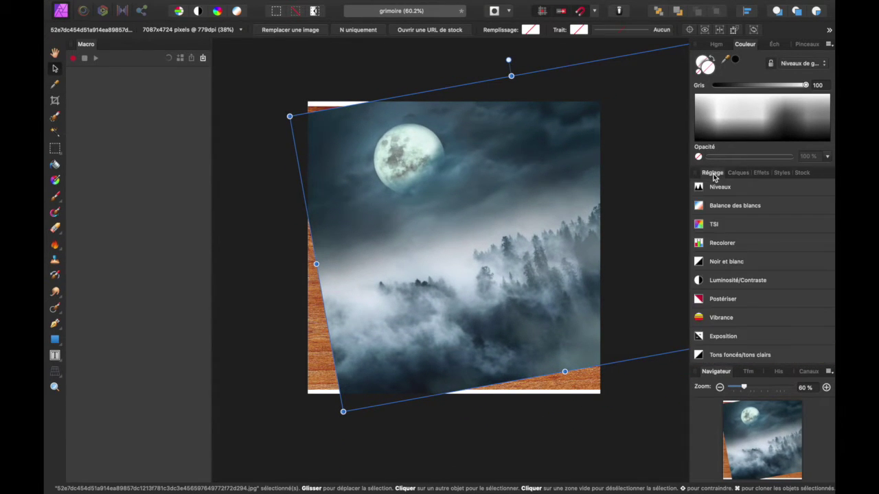
{"action": "left_click", "coordinate": [738, 172]}
{"action": "left_click", "coordinate": [783, 187]}
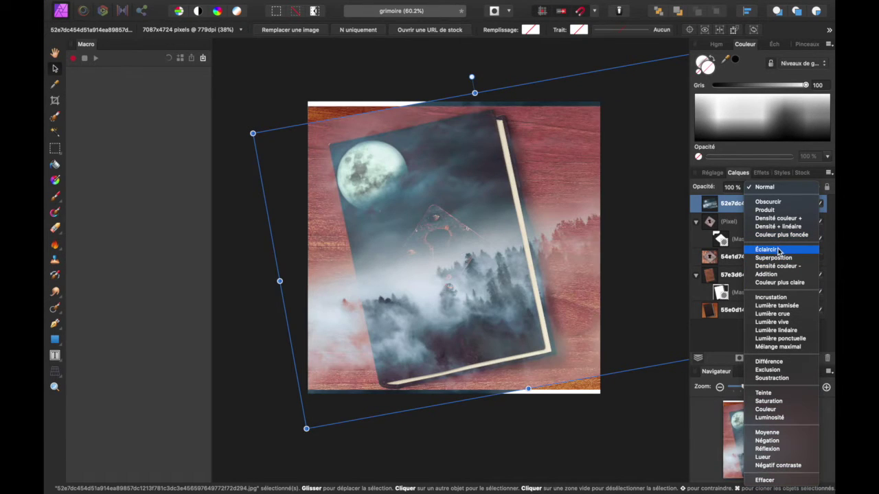
{"action": "left_click", "coordinate": [778, 251]}
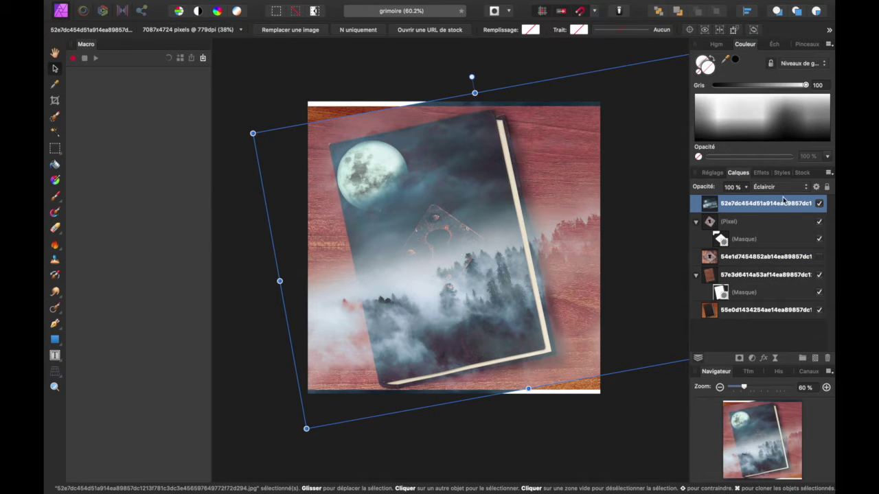
Add a mask to the forest photo layer, and undo a test stroke of the 352,5 px brush on it
{"action": "left_click", "coordinate": [251, 113]}
{"action": "left_click", "coordinate": [430, 183]}
{"action": "left_click", "coordinate": [739, 358]}
{"action": "key", "text": "b"}
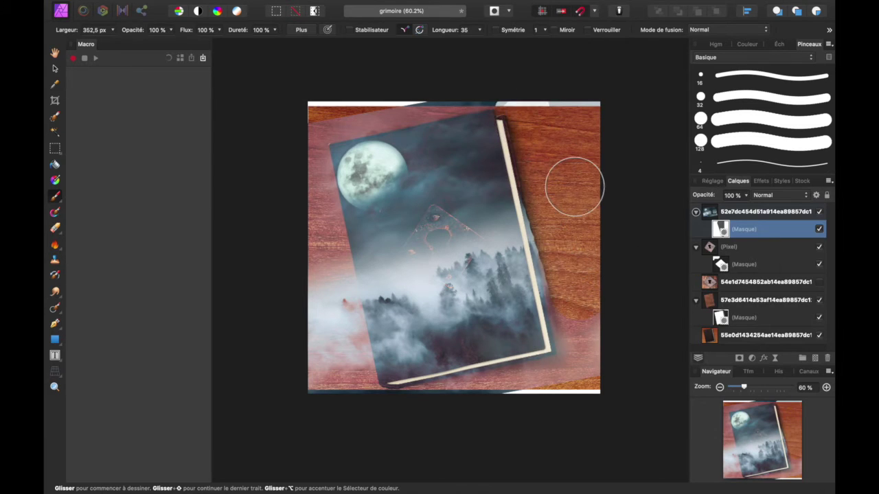
{"action": "left_click", "coordinate": [574, 186]}
{"action": "key", "text": "super+z"}
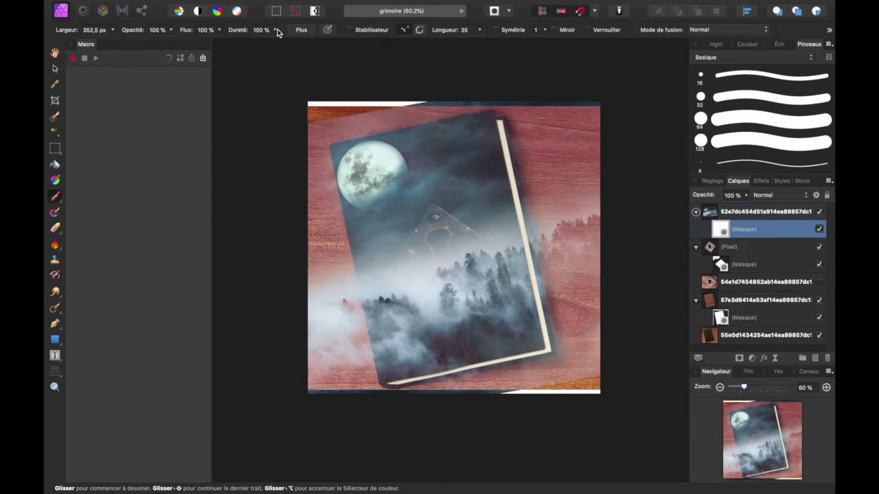
Set the brush hardness to 24% and paint the mask to hide the forest photo everywhere outside the book cover
{"action": "left_click", "coordinate": [219, 29]}
{"action": "left_click_drag", "start_coordinate": [216, 45], "coordinate": [205, 46]}
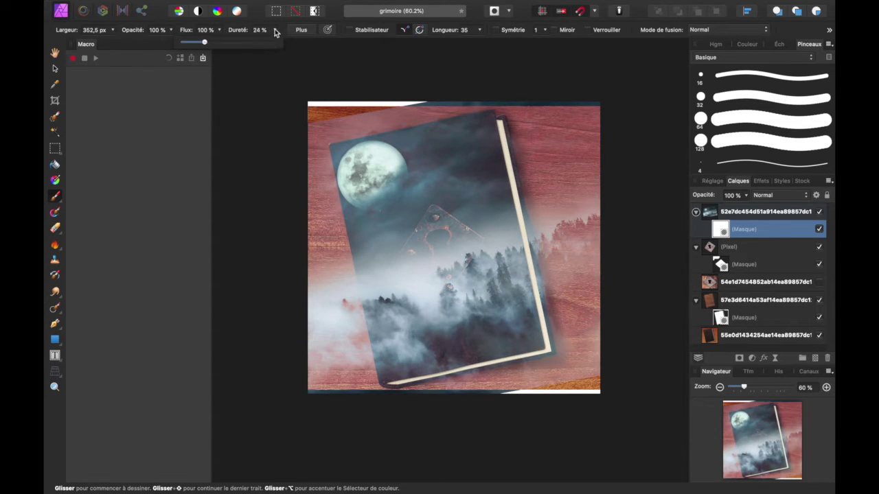
{"action": "mouse_move", "coordinate": [579, 138]}
{"action": "left_mouse_down"}
{"action": "mouse_move", "coordinate": [586, 243]}
{"action": "mouse_move", "coordinate": [569, 251]}
{"action": "mouse_move", "coordinate": [551, 171]}
{"action": "mouse_move", "coordinate": [557, 336]}
{"action": "mouse_move", "coordinate": [565, 359]}
{"action": "mouse_move", "coordinate": [629, 375]}
{"action": "left_mouse_up"}
{"action": "mouse_move", "coordinate": [511, 389]}
{"action": "left_mouse_down"}
{"action": "mouse_move", "coordinate": [467, 387]}
{"action": "mouse_move", "coordinate": [324, 396]}
{"action": "mouse_move", "coordinate": [332, 294]}
{"action": "mouse_move", "coordinate": [334, 351]}
{"action": "mouse_move", "coordinate": [309, 246]}
{"action": "mouse_move", "coordinate": [324, 276]}
{"action": "mouse_move", "coordinate": [313, 207]}
{"action": "mouse_move", "coordinate": [356, 376]}
{"action": "mouse_move", "coordinate": [305, 164]}
{"action": "mouse_move", "coordinate": [318, 277]}
{"action": "mouse_move", "coordinate": [304, 405]}
{"action": "mouse_move", "coordinate": [298, 389]}
{"action": "mouse_move", "coordinate": [304, 90]}
{"action": "mouse_move", "coordinate": [324, 219]}
{"action": "mouse_move", "coordinate": [310, 123]}
{"action": "mouse_move", "coordinate": [449, 94]}
{"action": "mouse_move", "coordinate": [324, 130]}
{"action": "mouse_move", "coordinate": [448, 88]}
{"action": "mouse_move", "coordinate": [520, 80]}
{"action": "mouse_move", "coordinate": [451, 96]}
{"action": "mouse_move", "coordinate": [523, 81]}
{"action": "mouse_move", "coordinate": [463, 98]}
{"action": "left_mouse_up"}
{"action": "mouse_move", "coordinate": [572, 348]}
{"action": "left_mouse_down"}
{"action": "mouse_move", "coordinate": [526, 112]}
{"action": "mouse_move", "coordinate": [504, 90]}
{"action": "mouse_move", "coordinate": [547, 177]}
{"action": "mouse_move", "coordinate": [572, 278]}
{"action": "left_mouse_up"}
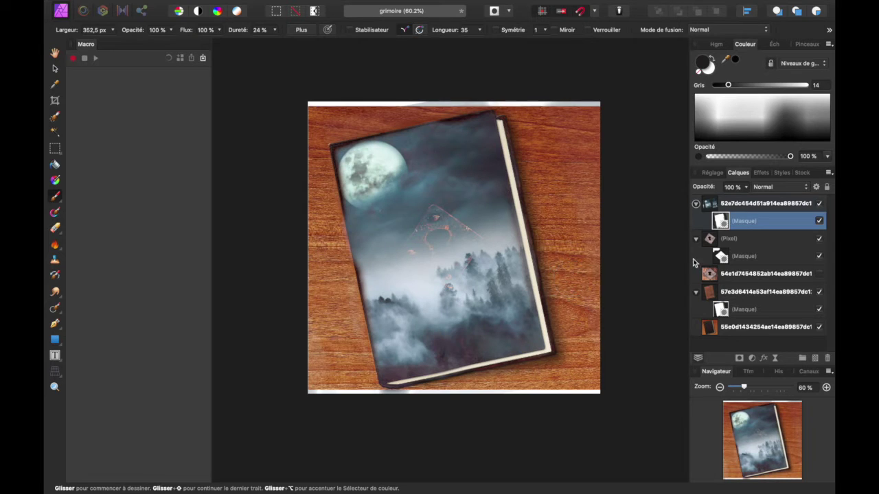
Move the masked forest photo layer beneath the keyhole plate layers and set its opacity to 59%
{"action": "left_click", "coordinate": [696, 205]}
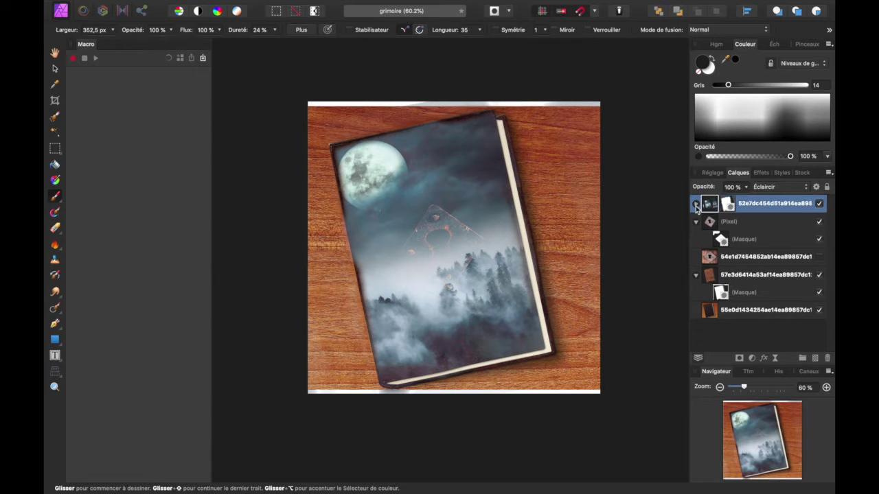
{"action": "left_click_drag", "start_coordinate": [713, 204], "coordinate": [715, 254]}
{"action": "left_click", "coordinate": [746, 187]}
{"action": "left_click_drag", "start_coordinate": [726, 196], "coordinate": [709, 206]}
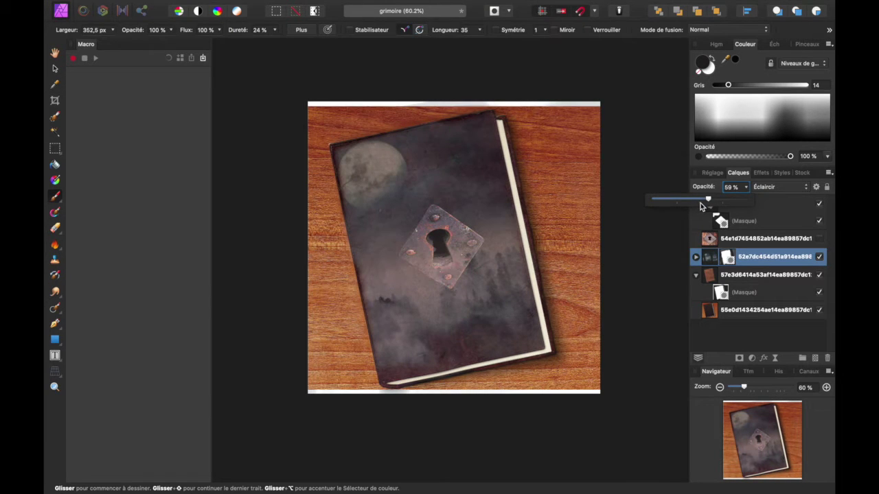
Lower the forest photo layer's opacity to 50% and deselect everything
{"action": "left_click", "coordinate": [700, 205]}
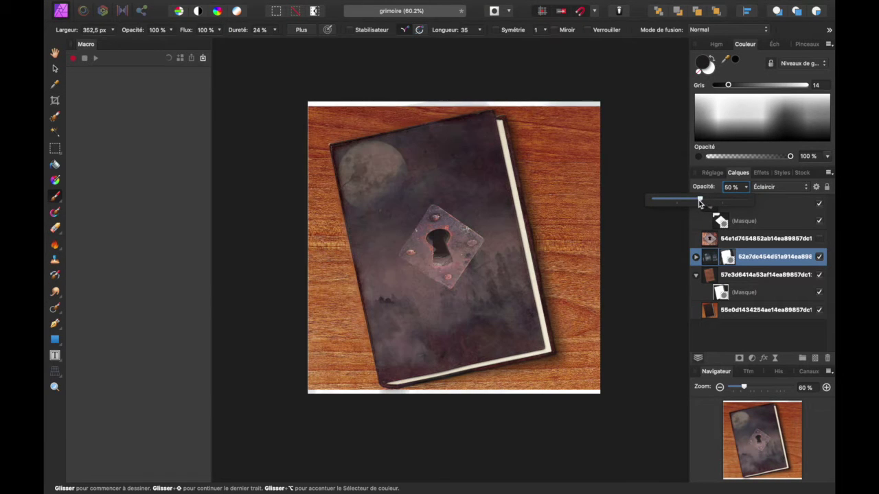
{"action": "left_click", "coordinate": [55, 69]}
{"action": "left_click", "coordinate": [232, 184]}
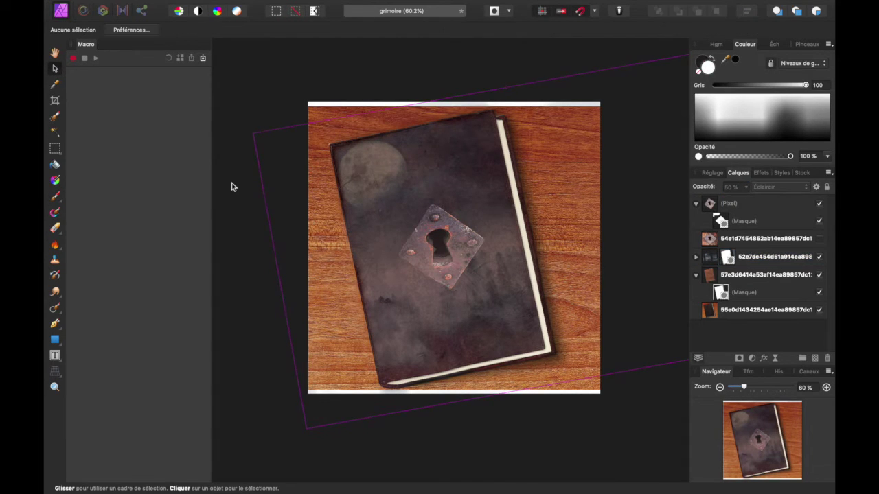
Set the keyhole plate layer's blend mode to Luminosité
{"action": "left_click", "coordinate": [710, 260]}
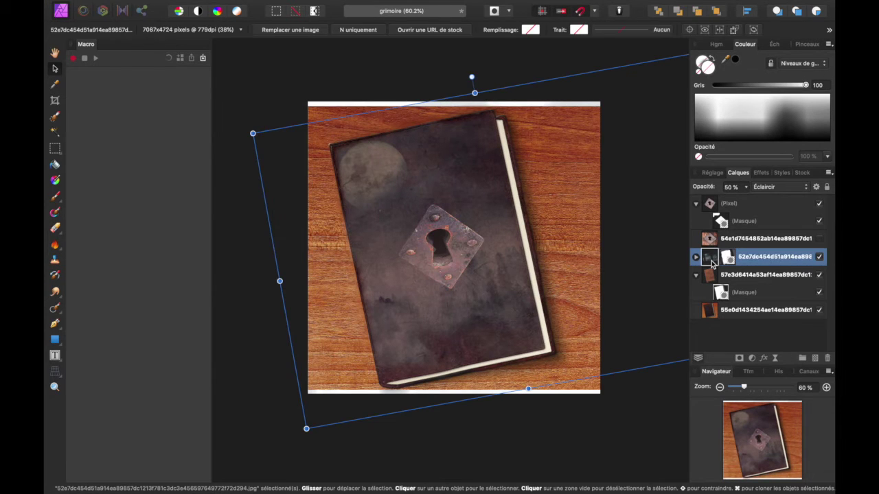
{"action": "left_click", "coordinate": [779, 187]}
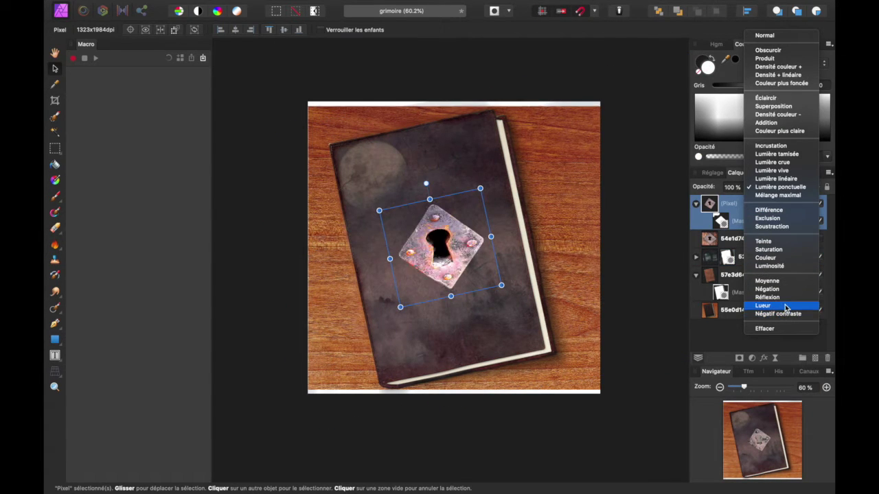
{"action": "left_click", "coordinate": [786, 267]}
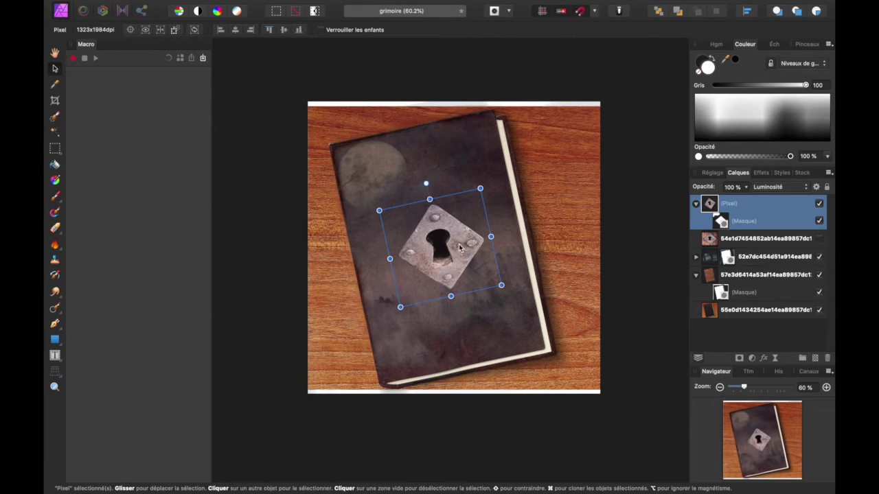
Enable the 3D layer effect on the keyhole plate and set its radius to about 42,1 px
{"action": "left_click", "coordinate": [765, 360]}
{"action": "left_click", "coordinate": [717, 309]}
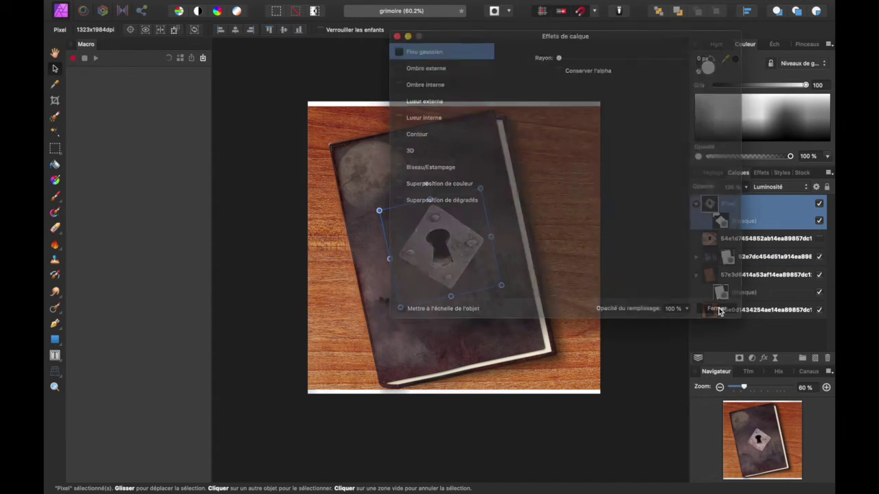
{"action": "left_click", "coordinate": [766, 360]}
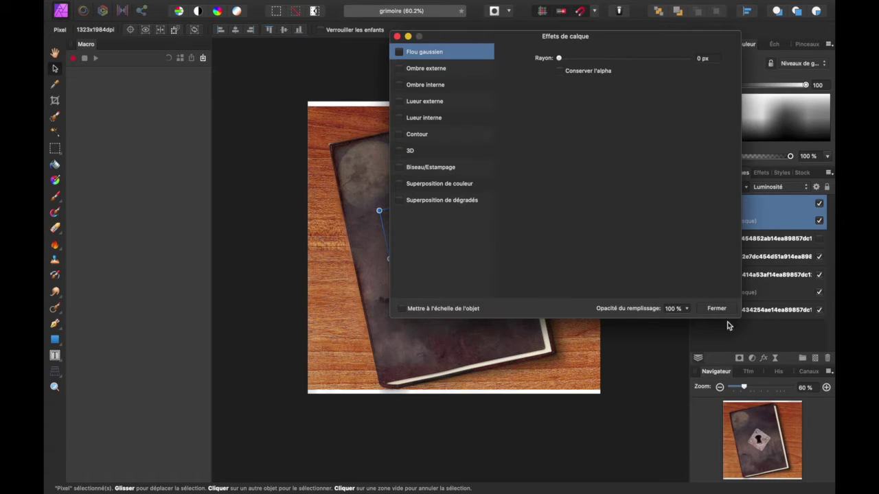
{"action": "left_click_drag", "start_coordinate": [458, 39], "coordinate": [568, 39]}
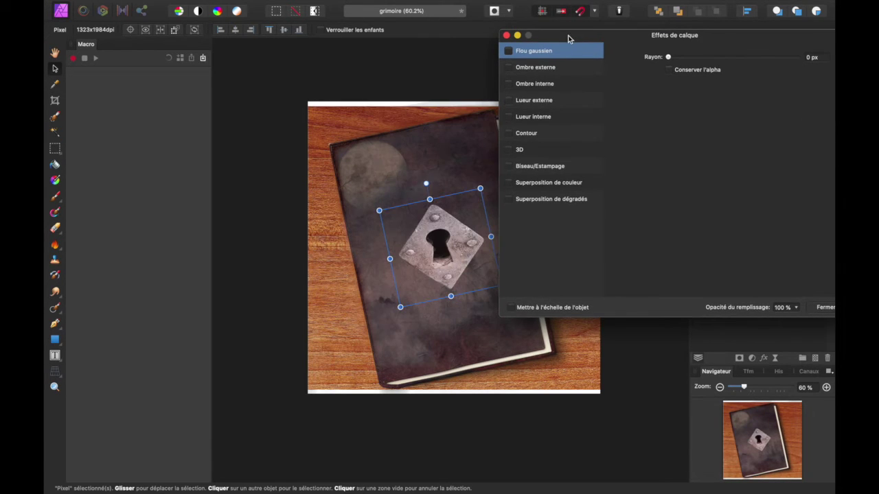
{"action": "left_click", "coordinate": [509, 149]}
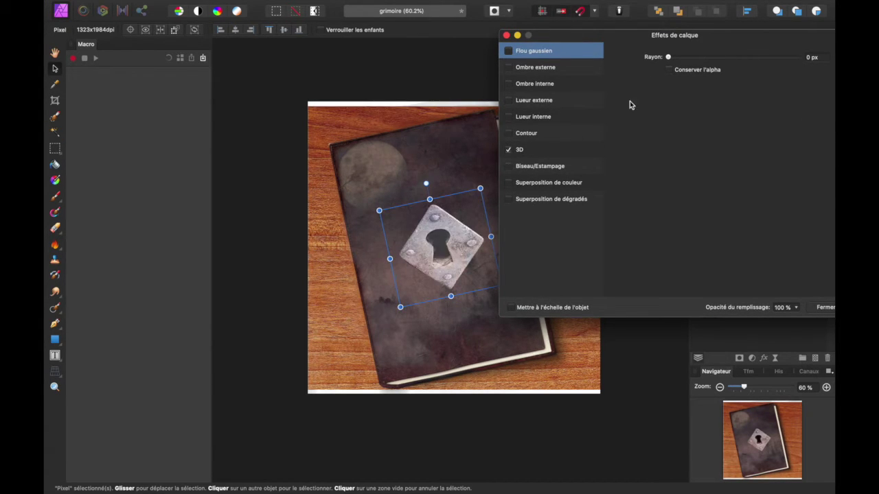
{"action": "left_click", "coordinate": [539, 157]}
{"action": "left_click_drag", "start_coordinate": [742, 61], "coordinate": [776, 57]}
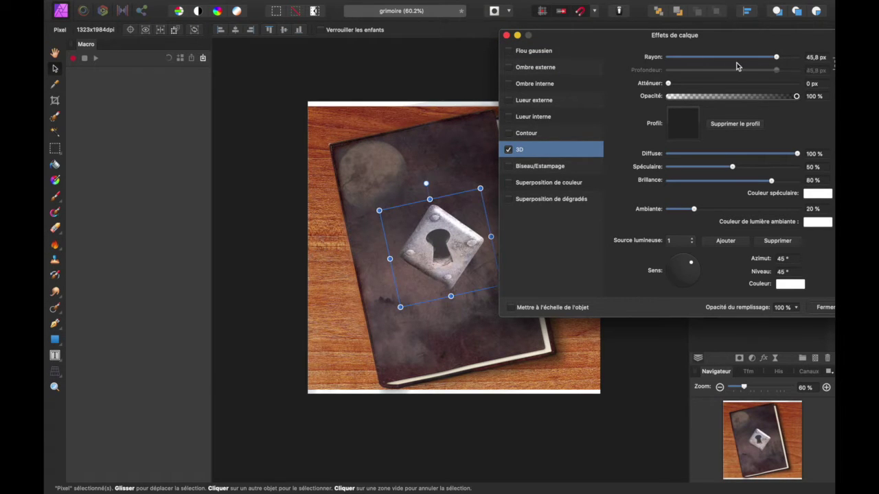
{"action": "left_click_drag", "start_coordinate": [773, 59], "coordinate": [768, 61]}
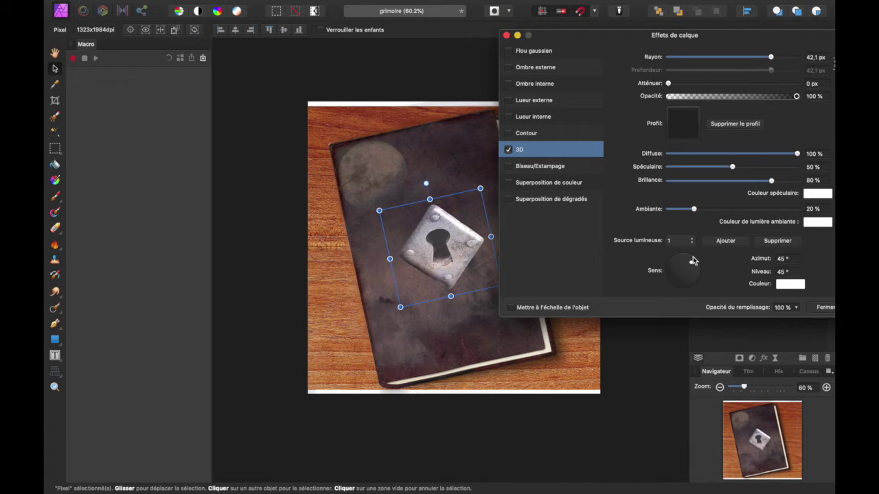
Tint the 3D effect's light source bluish, and enable the Ombre interne and Biseau/Estampage effects on the keyhole plate
{"action": "left_click", "coordinate": [791, 284]}
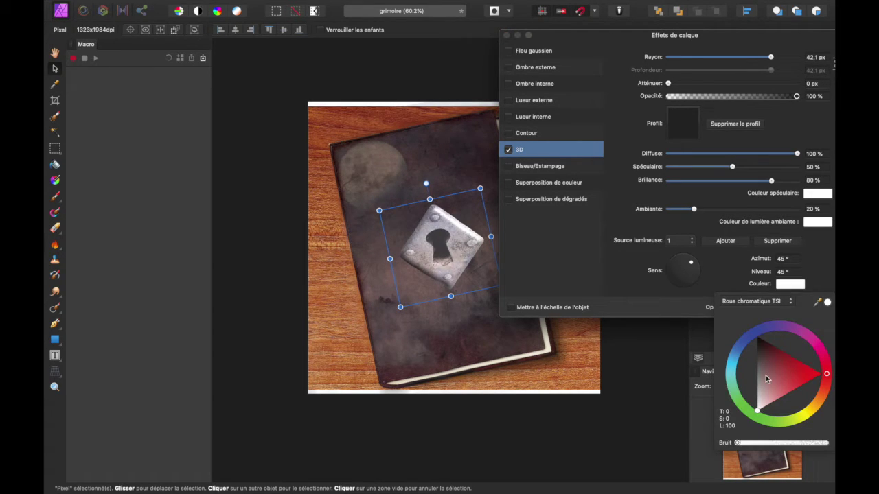
{"action": "left_click_drag", "start_coordinate": [766, 376], "coordinate": [729, 315]}
{"action": "mouse_move", "coordinate": [766, 349]}
{"action": "left_mouse_down"}
{"action": "mouse_move", "coordinate": [828, 384]}
{"action": "mouse_move", "coordinate": [802, 415]}
{"action": "mouse_move", "coordinate": [740, 420]}
{"action": "mouse_move", "coordinate": [729, 394]}
{"action": "mouse_move", "coordinate": [731, 352]}
{"action": "left_mouse_up"}
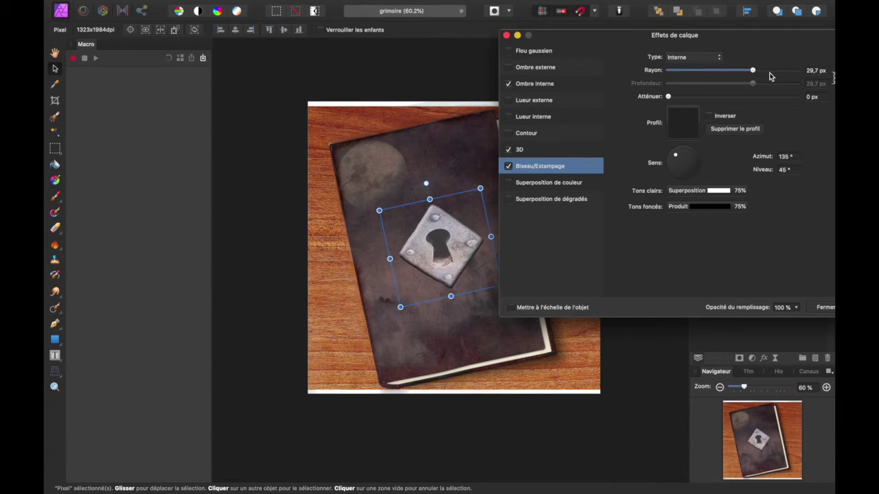
Set the Biseau/Estampage effect's radius to 44,5 px and its Atténuer value to 2,4 px, and close the layer effects
{"action": "left_click", "coordinate": [774, 72]}
{"action": "left_click_drag", "start_coordinate": [689, 100], "coordinate": [754, 97]}
{"action": "left_click_drag", "start_coordinate": [684, 103], "coordinate": [675, 99]}
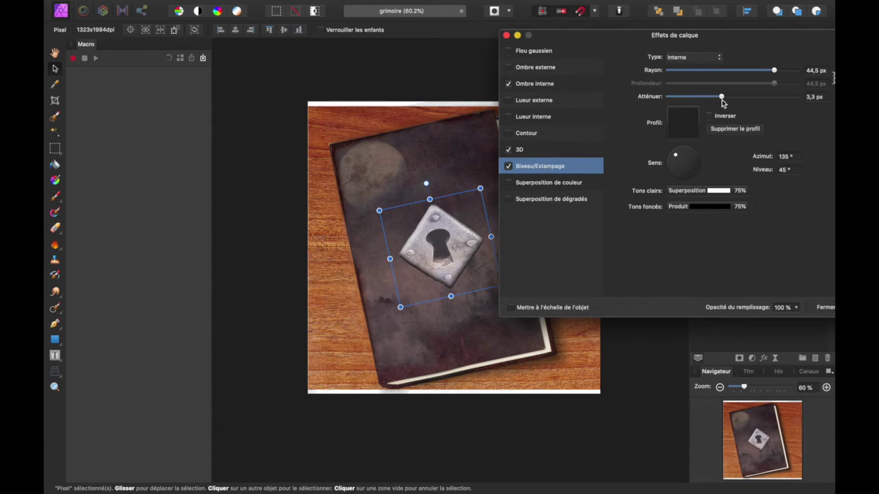
{"action": "left_click_drag", "start_coordinate": [675, 96], "coordinate": [703, 101]}
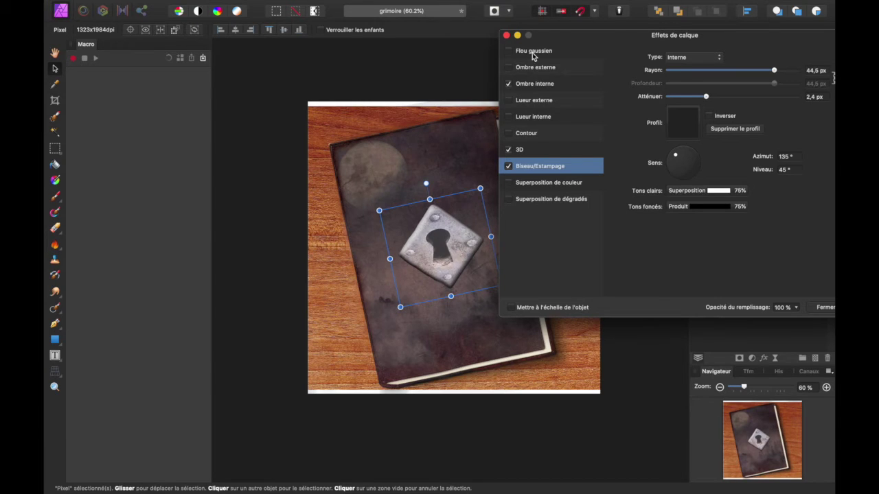
{"action": "left_click", "coordinate": [822, 308]}
Change the keyhole plate layer's blend mode to Lumière crue
{"action": "left_click", "coordinate": [290, 217]}
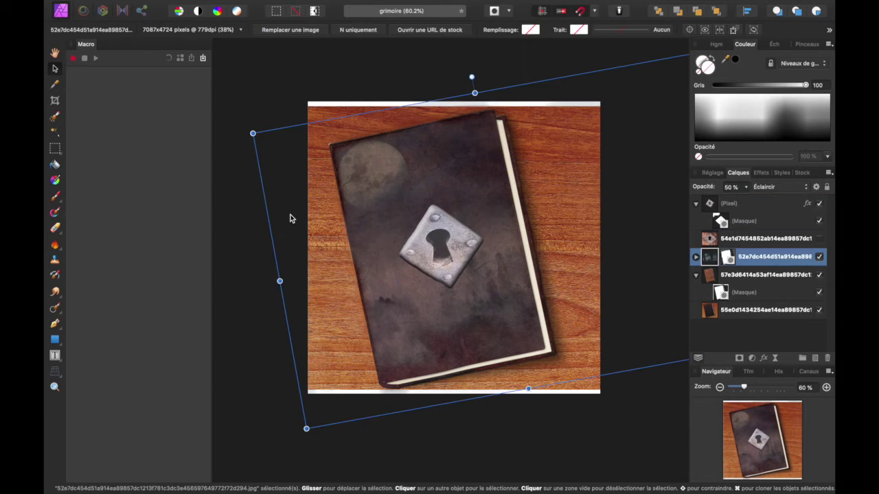
{"action": "scroll", "coordinate": [291, 217], "scroll_direction": "up", "scroll_amount": 5}
{"action": "scroll", "coordinate": [290, 218], "scroll_direction": "down", "scroll_amount": 5}
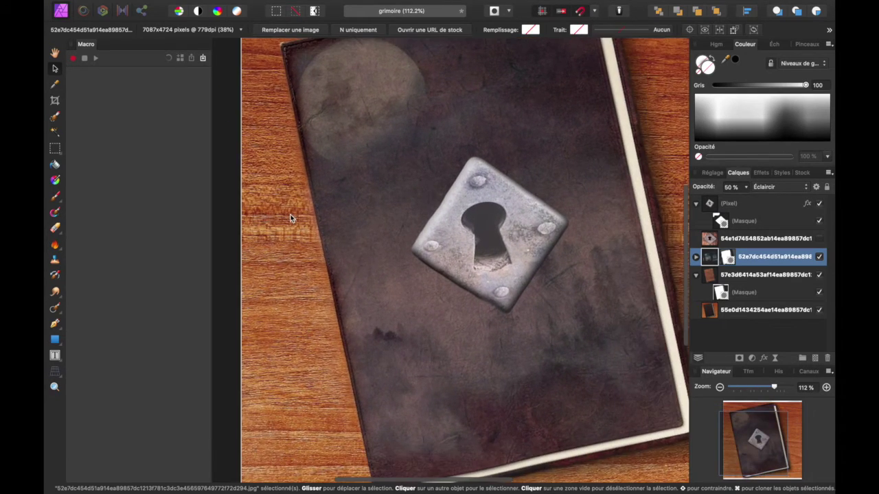
{"action": "scroll", "coordinate": [291, 217], "scroll_direction": "up", "scroll_amount": 2}
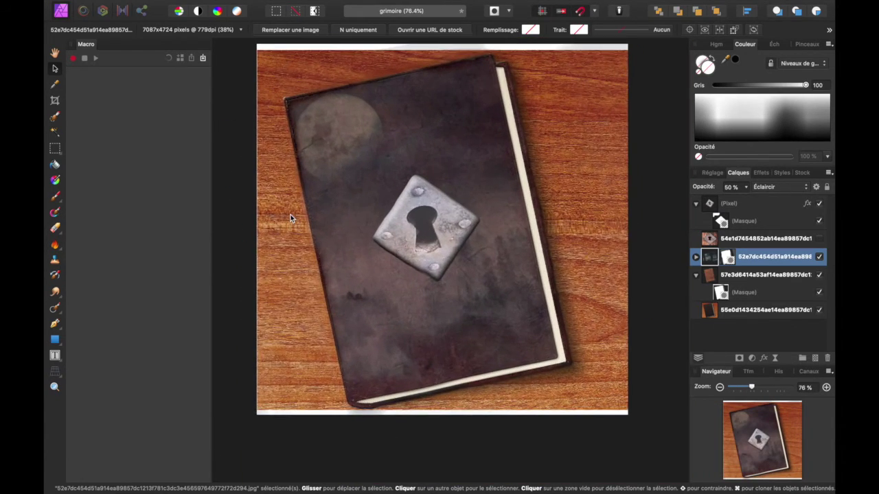
{"action": "scroll", "coordinate": [412, 214], "scroll_direction": "down", "scroll_amount": 3}
{"action": "scroll", "coordinate": [411, 213], "scroll_direction": "left", "scroll_amount": 2}
{"action": "scroll", "coordinate": [411, 214], "scroll_direction": "left", "scroll_amount": 2}
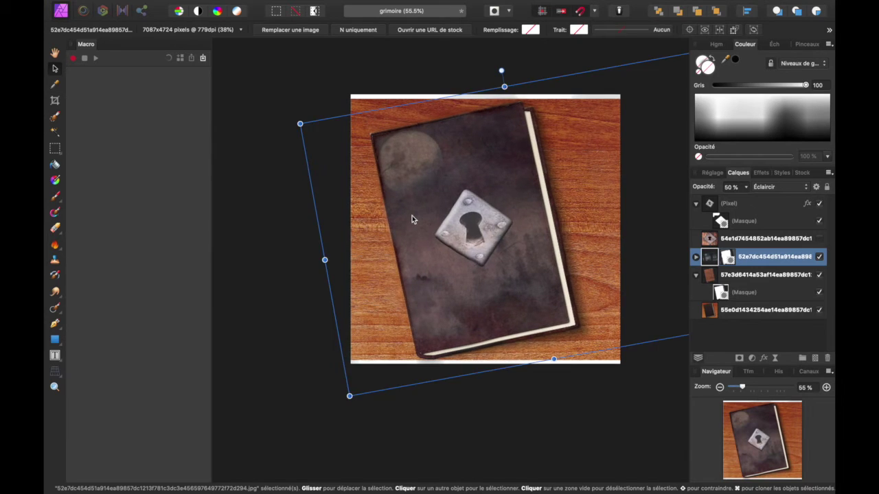
{"action": "left_click", "coordinate": [811, 198]}
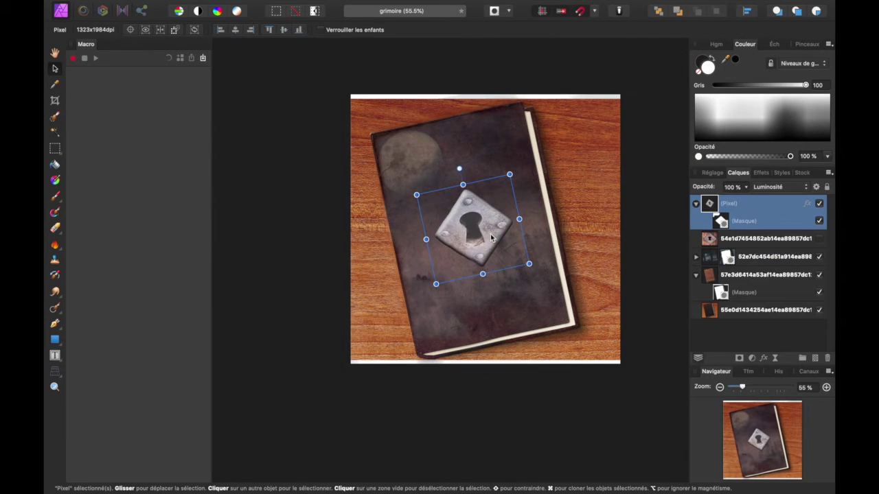
{"action": "left_click", "coordinate": [780, 186]}
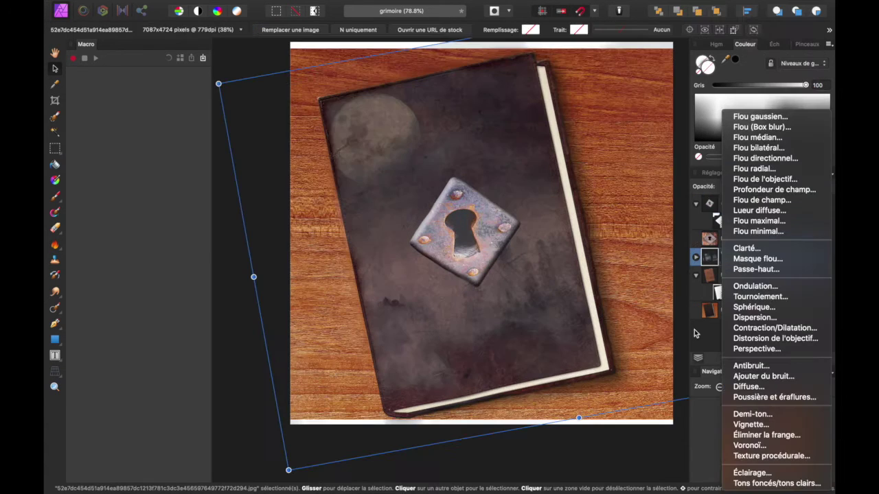
Add a Luminosité/Contraste adjustment nested in the keyhole plate layer, with brightness -37% and contrast -5%, and compare the result
{"action": "left_click", "coordinate": [703, 344]}
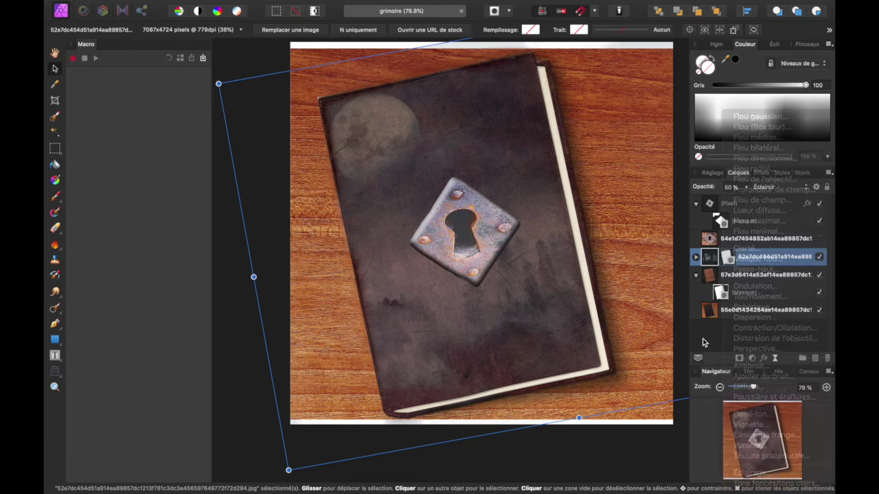
{"action": "left_click", "coordinate": [752, 359]}
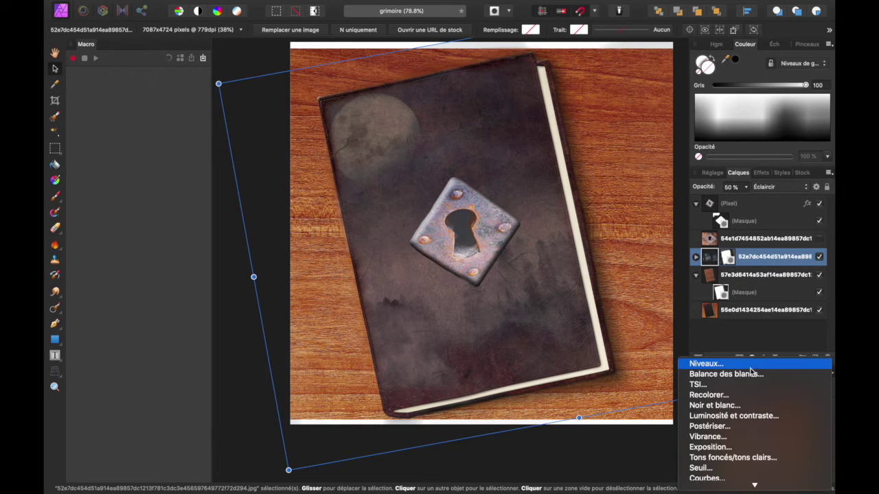
{"action": "left_click", "coordinate": [751, 416]}
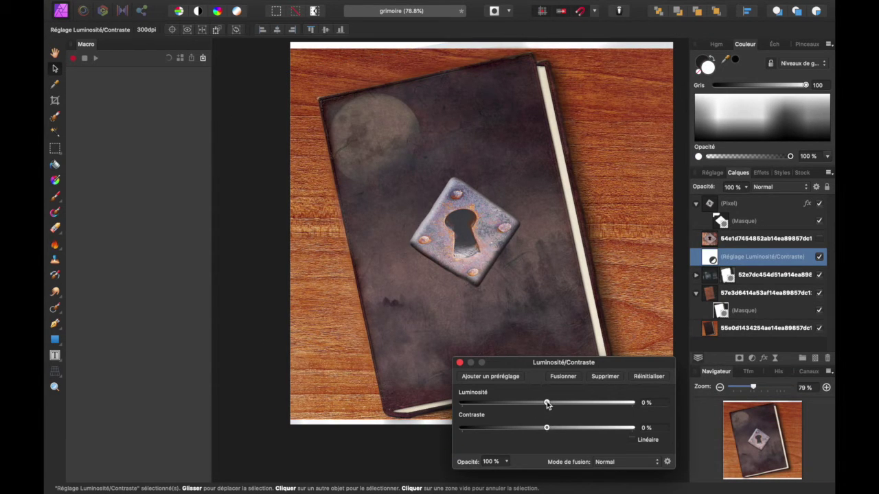
{"action": "left_click_drag", "start_coordinate": [548, 404], "coordinate": [583, 406]}
{"action": "left_click", "coordinate": [819, 240]}
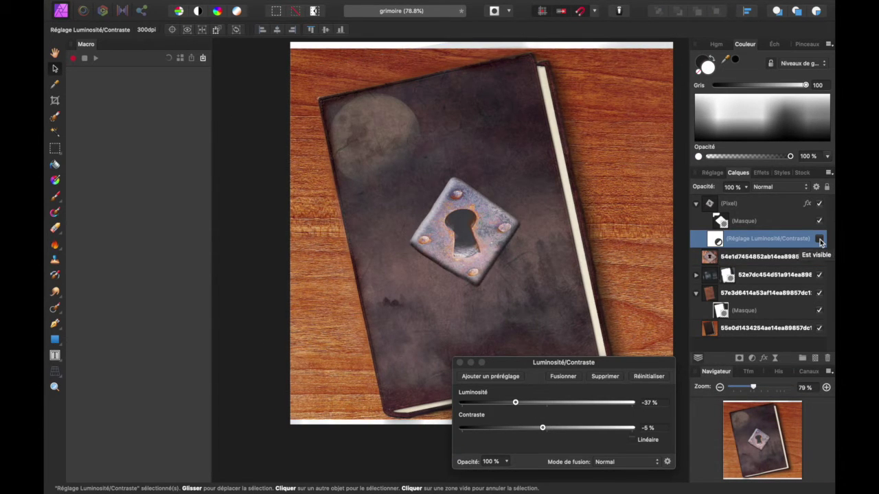
{"action": "left_click", "coordinate": [820, 240]}
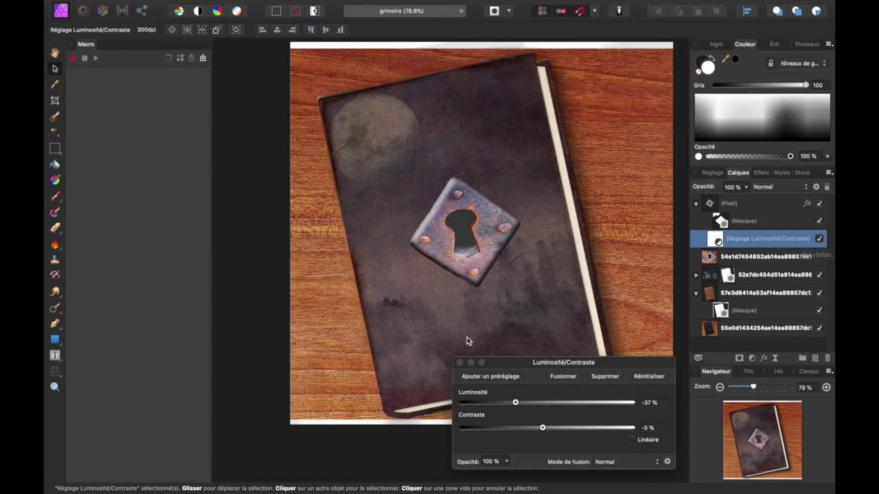
{"action": "left_click", "coordinate": [460, 363]}
{"action": "left_click", "coordinate": [219, 260]}
Add an empty pixel layer above the keyhole plate and reduce the brush width to 118,8 px after a test dab
{"action": "key", "text": "super+minus"}
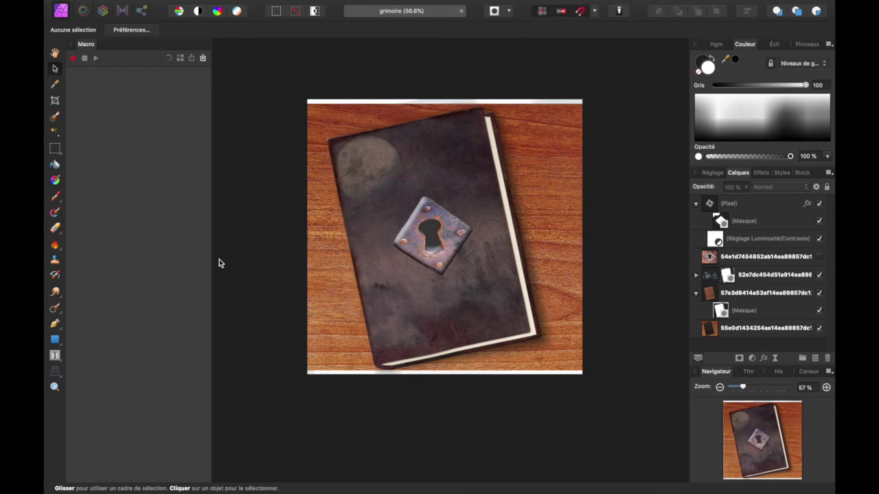
{"action": "scroll", "coordinate": [219, 263], "scroll_direction": "up", "scroll_amount": 2}
{"action": "scroll", "coordinate": [219, 263], "scroll_direction": "up", "scroll_amount": 3}
{"action": "scroll", "coordinate": [219, 263], "scroll_direction": "right", "scroll_amount": 5}
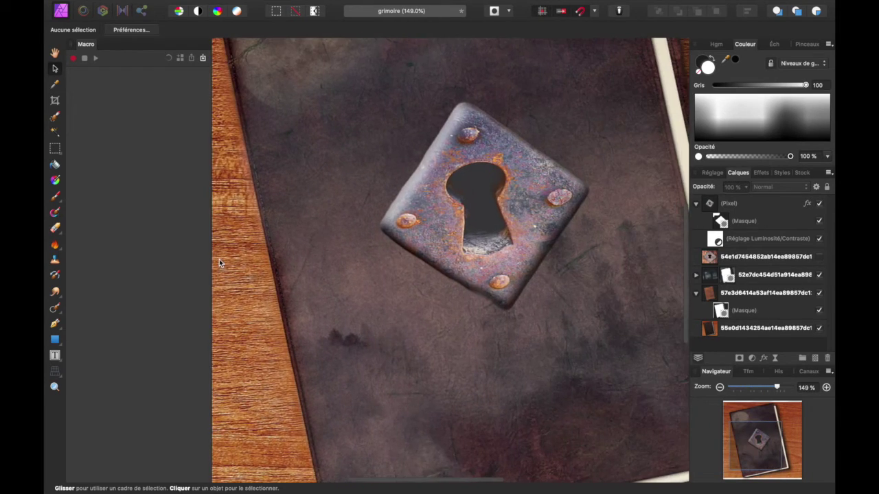
{"action": "scroll", "coordinate": [219, 263], "scroll_direction": "down", "scroll_amount": 3}
{"action": "scroll", "coordinate": [333, 229], "scroll_direction": "up", "scroll_amount": 3}
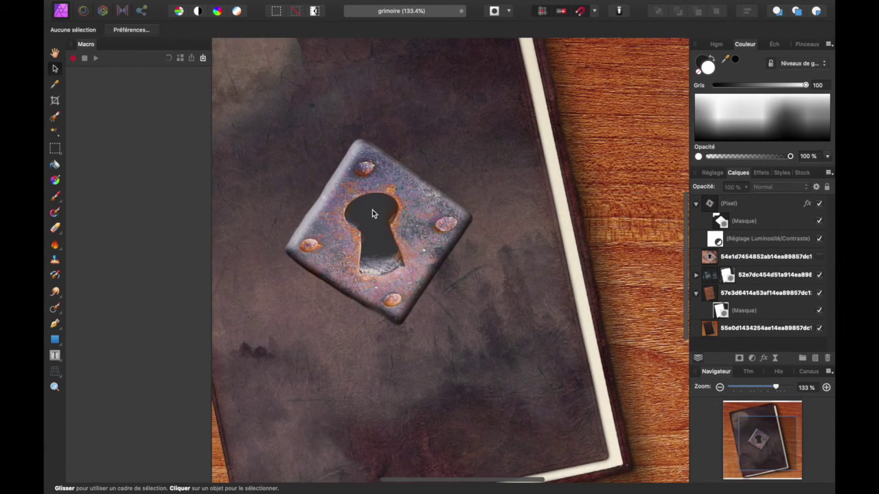
{"action": "left_click", "coordinate": [815, 358]}
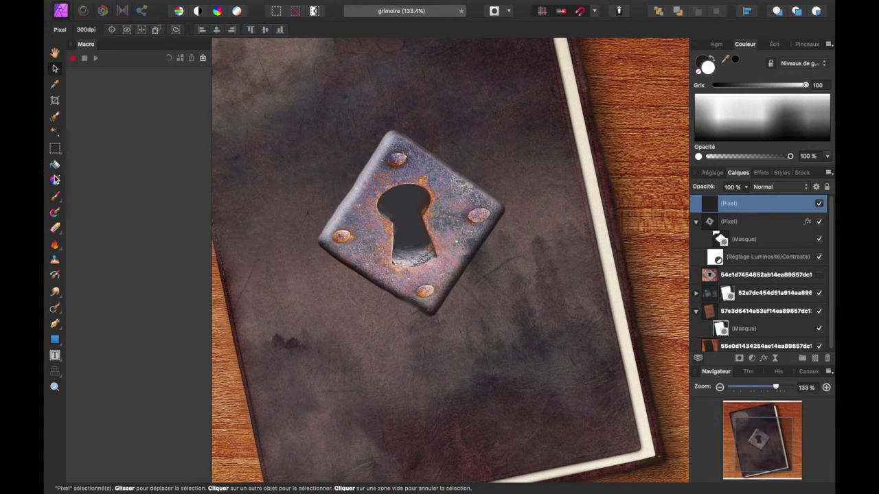
{"action": "left_click", "coordinate": [55, 197]}
{"action": "left_click", "coordinate": [404, 196], "text": "alt"}
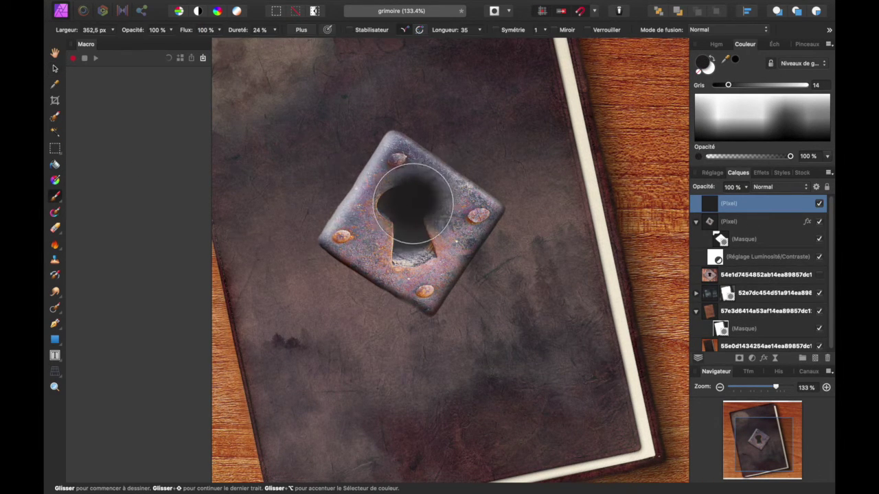
{"action": "mouse_move", "coordinate": [563, 177]}
{"action": "left_mouse_down"}
{"action": "mouse_move", "coordinate": [590, 173]}
{"action": "mouse_move", "coordinate": [530, 177]}
{"action": "left_mouse_up"}
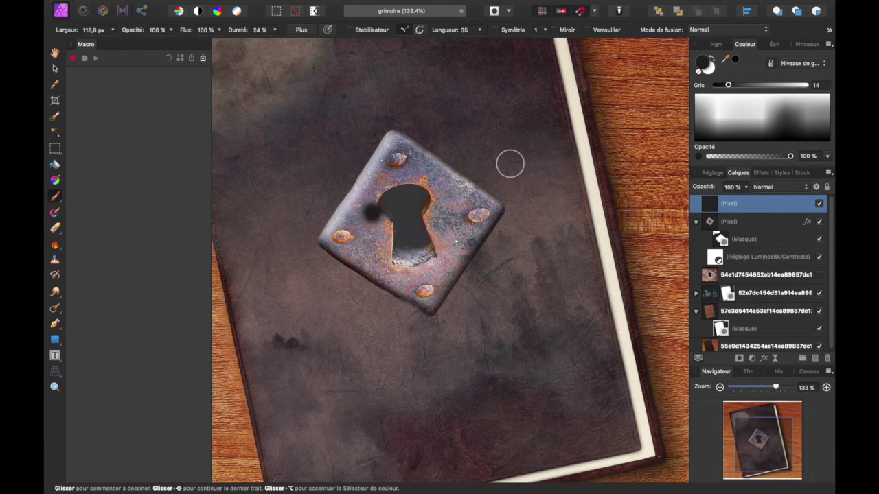
Paint the keyhole opening white on the new pixel layer, and select the keyhole plate layer
{"action": "left_click", "coordinate": [714, 60]}
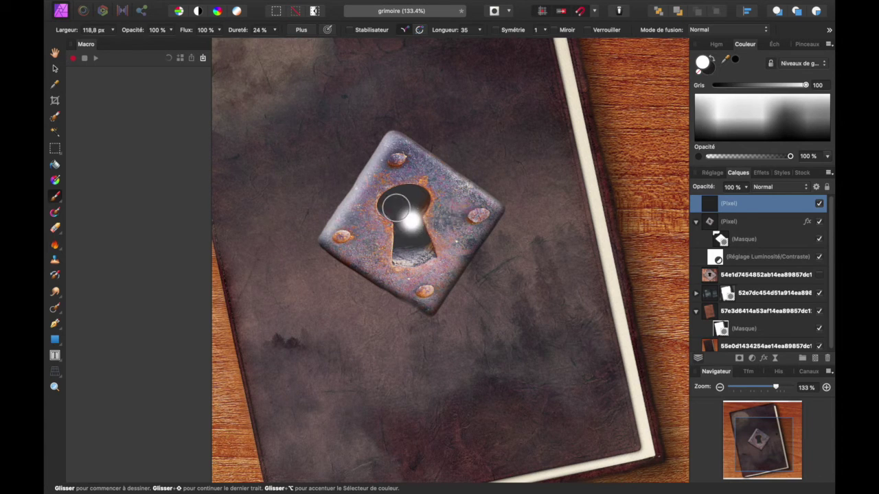
{"action": "left_click_drag", "start_coordinate": [398, 208], "coordinate": [390, 205]}
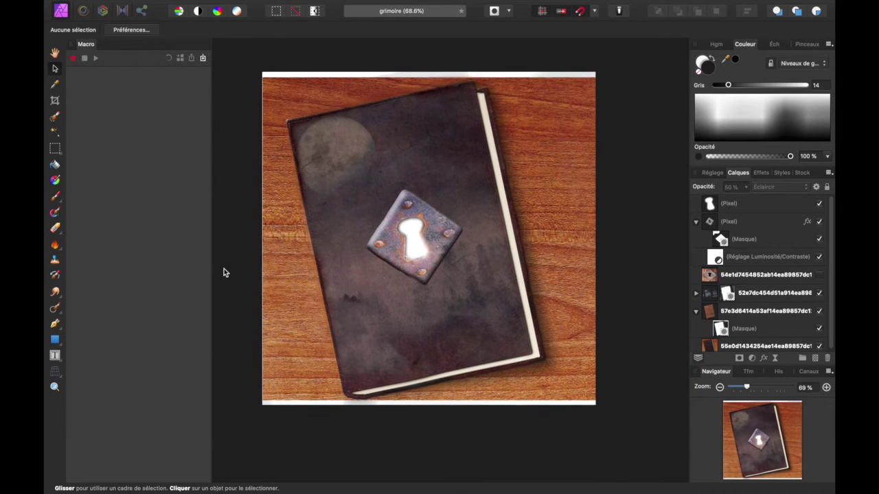
{"action": "left_click", "coordinate": [390, 241]}
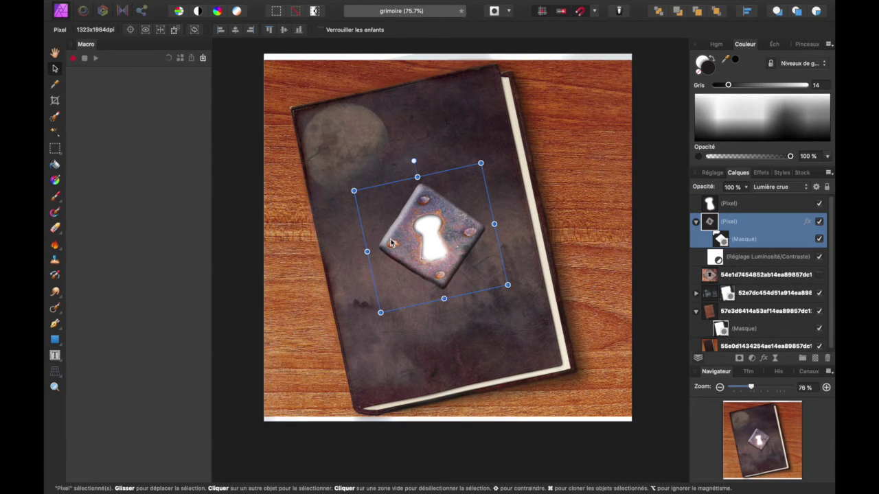
Set the keyhole plate layer's white outer glow (Lueur externe) to Normal mode, with a 100 px radius and 37% intensity
{"action": "left_click", "coordinate": [695, 225]}
{"action": "left_click", "coordinate": [710, 224]}
{"action": "left_click", "coordinate": [676, 57]}
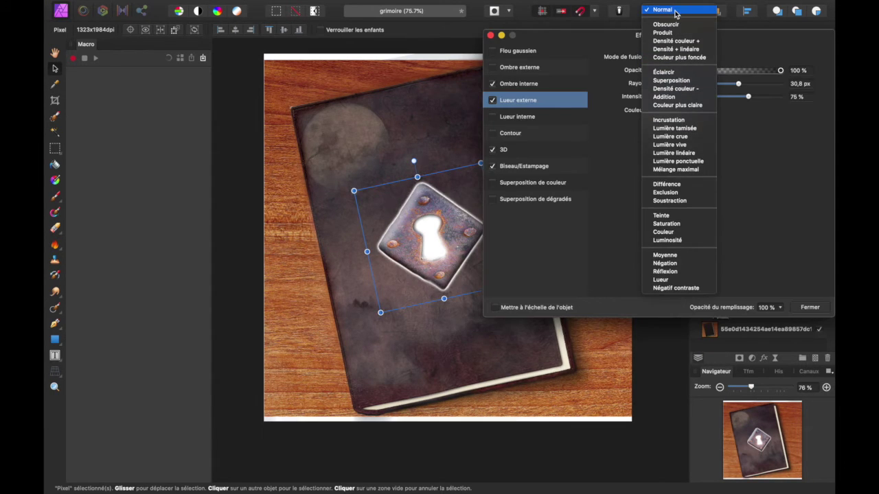
{"action": "left_click", "coordinate": [667, 9]}
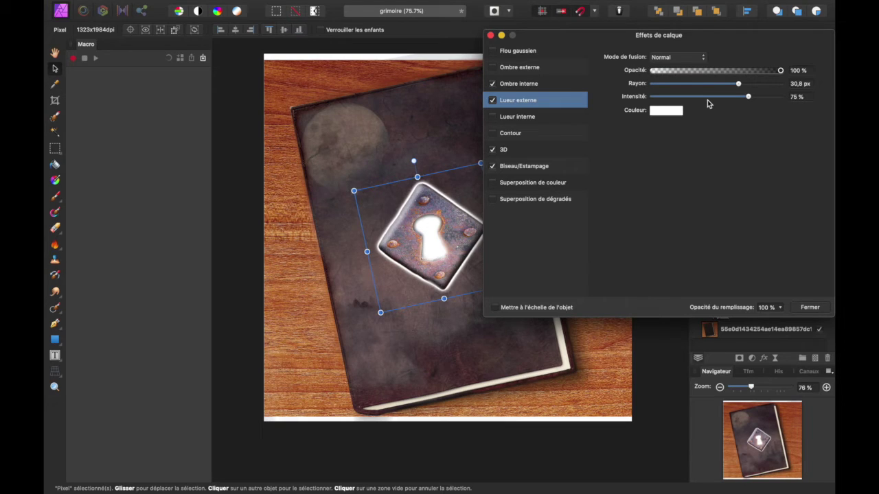
{"action": "left_click_drag", "start_coordinate": [761, 85], "coordinate": [805, 103]}
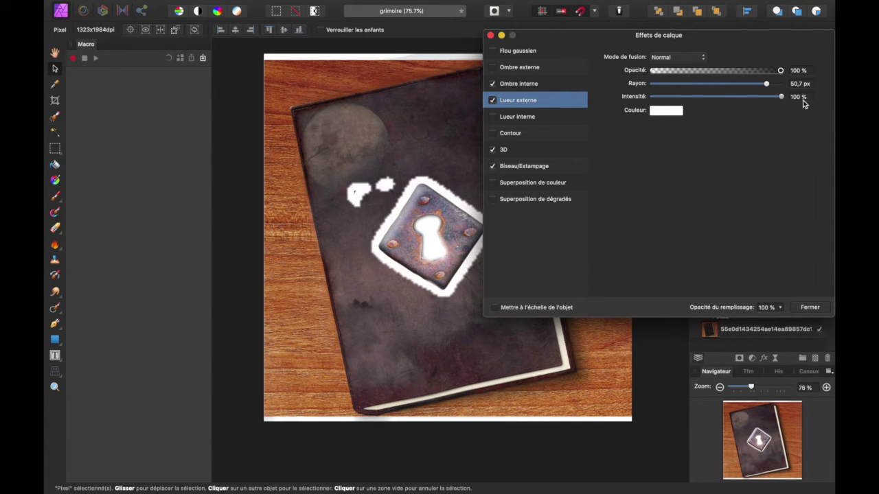
{"action": "mouse_move", "coordinate": [724, 87]}
{"action": "left_mouse_down"}
{"action": "mouse_move", "coordinate": [697, 86]}
{"action": "mouse_move", "coordinate": [734, 84]}
{"action": "left_mouse_up"}
{"action": "left_click", "coordinate": [726, 97]}
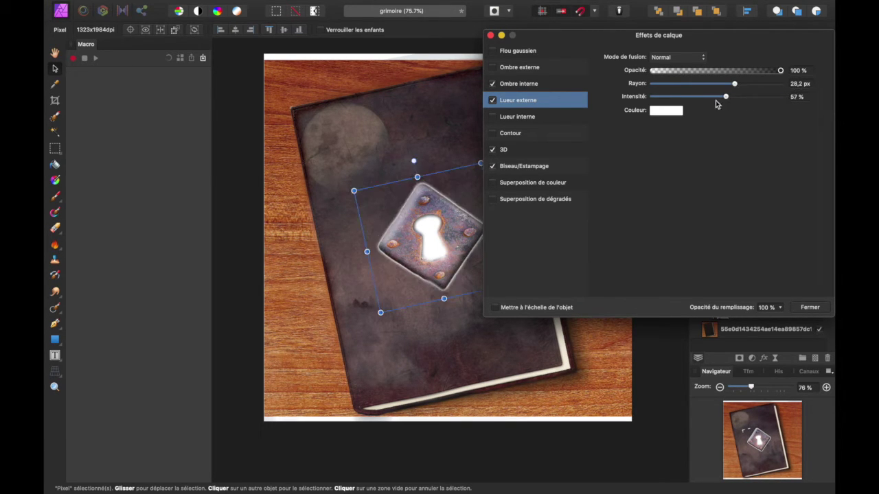
{"action": "left_click", "coordinate": [684, 97]}
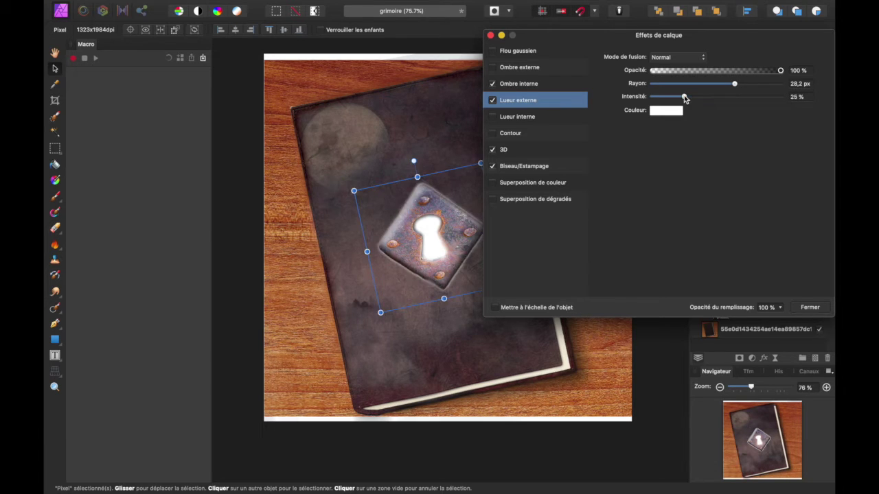
{"action": "left_click", "coordinate": [760, 86]}
{"action": "left_click_drag", "start_coordinate": [819, 86], "coordinate": [830, 89]}
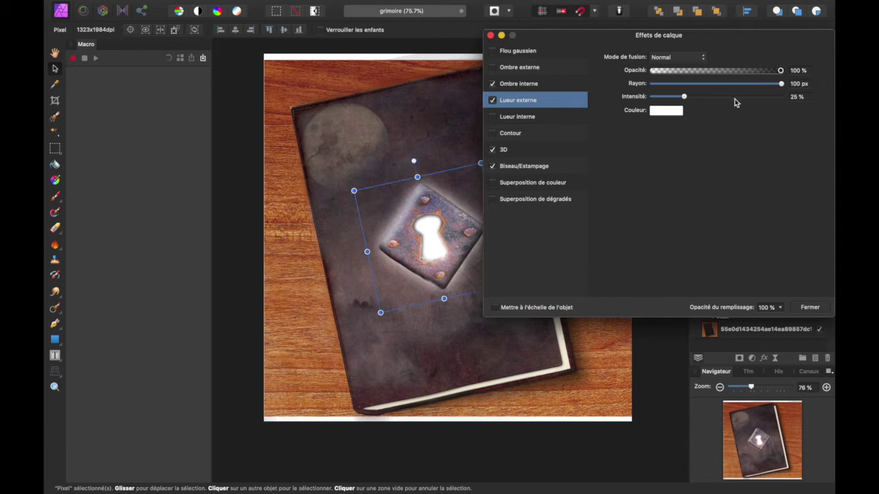
{"action": "left_click", "coordinate": [699, 97]}
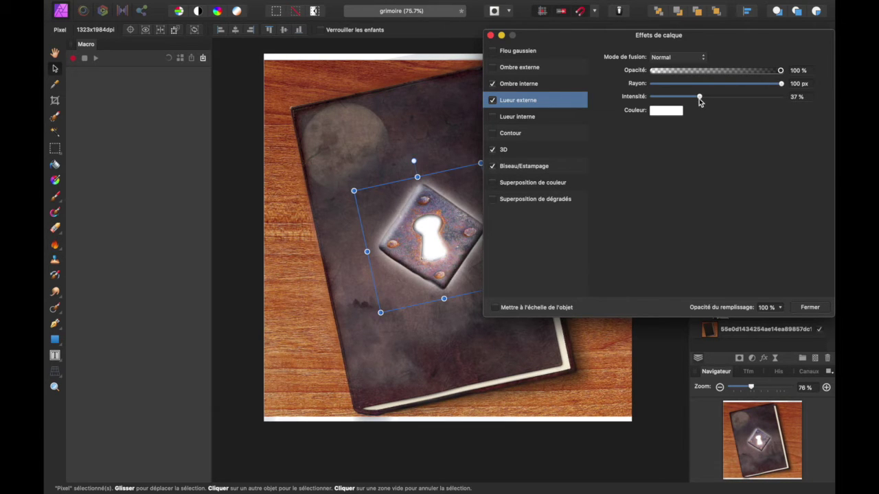
{"action": "key", "text": "Return"}
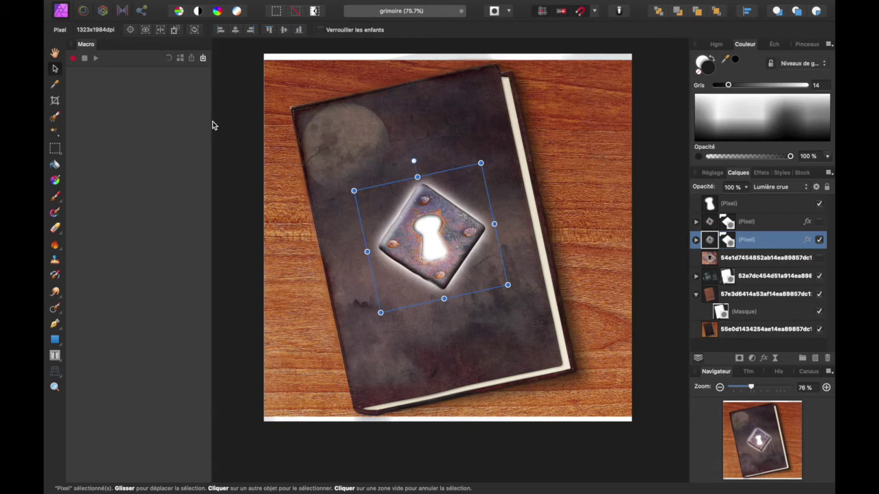
Deselect everything, review the whole book cover, and save the document
{"action": "left_click", "coordinate": [246, 194]}
{"action": "scroll", "coordinate": [245, 194], "scroll_direction": "down", "scroll_amount": 3}
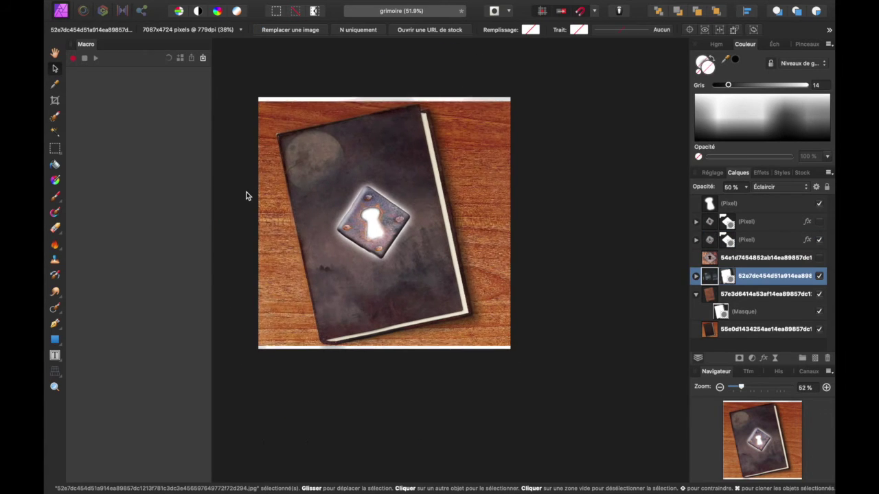
{"action": "left_click", "coordinate": [547, 360]}
{"action": "scroll", "coordinate": [547, 361], "scroll_direction": "up", "scroll_amount": 3}
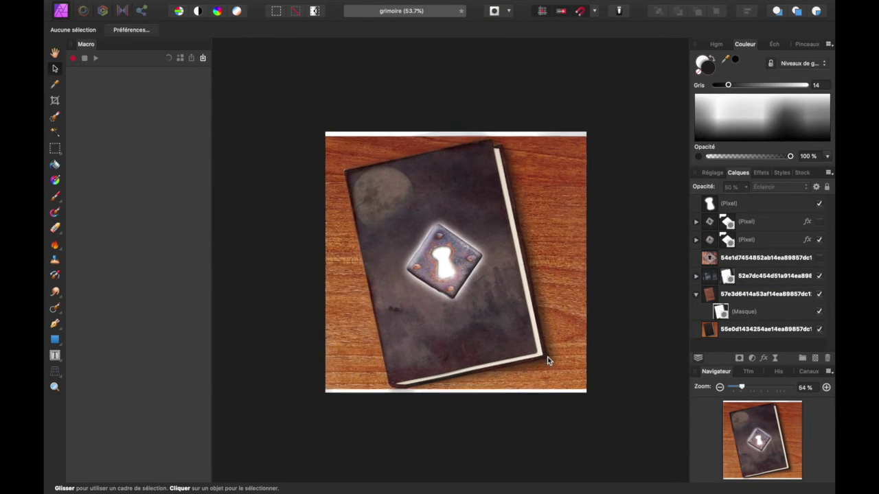
{"action": "scroll", "coordinate": [552, 360], "scroll_direction": "up", "scroll_amount": 1}
{"action": "scroll", "coordinate": [580, 342], "scroll_direction": "down", "scroll_amount": 1}
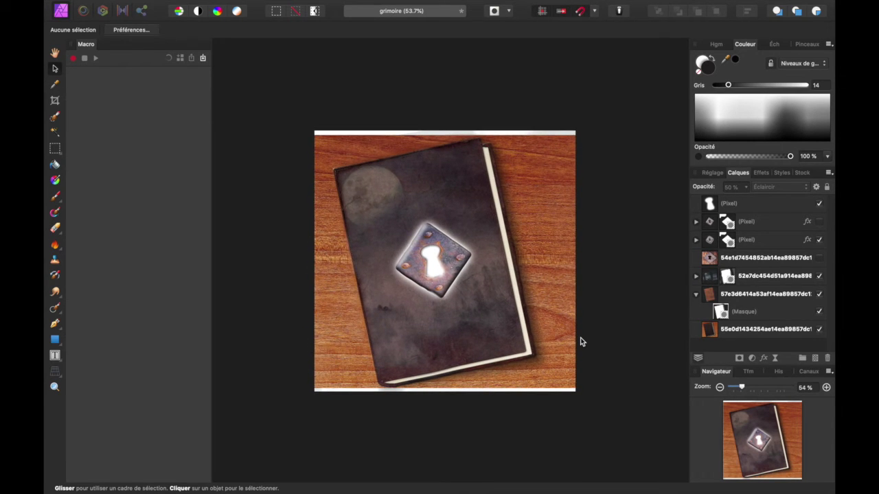
{"action": "scroll", "coordinate": [584, 317], "scroll_direction": "up", "scroll_amount": 1}
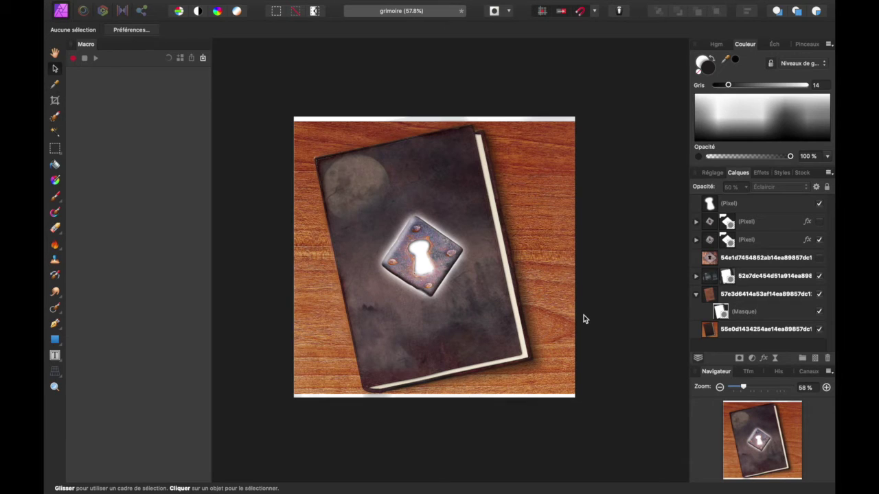
{"action": "key", "text": "super+s"}
Add the artistic text "Grimoire" at 48 pt in the Aclonica font, scaled and tilted along the upper part of the cover
{"action": "left_click", "coordinate": [55, 356]}
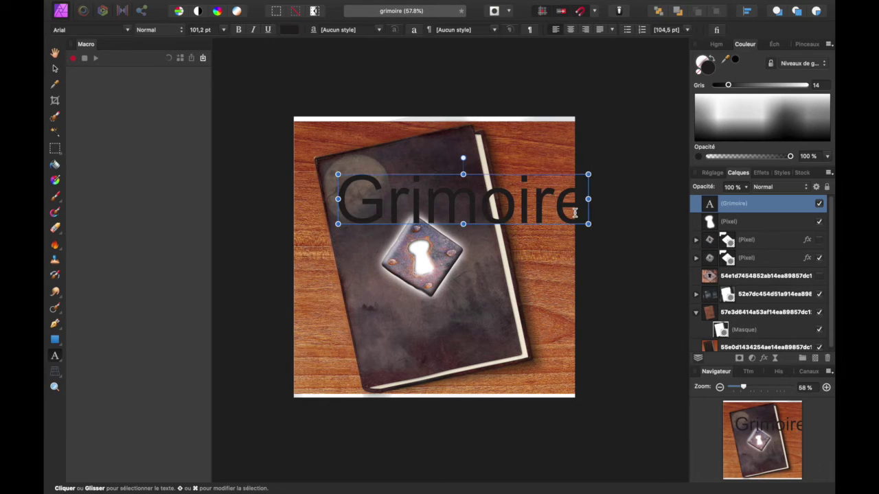
{"action": "double_click", "coordinate": [575, 213]}
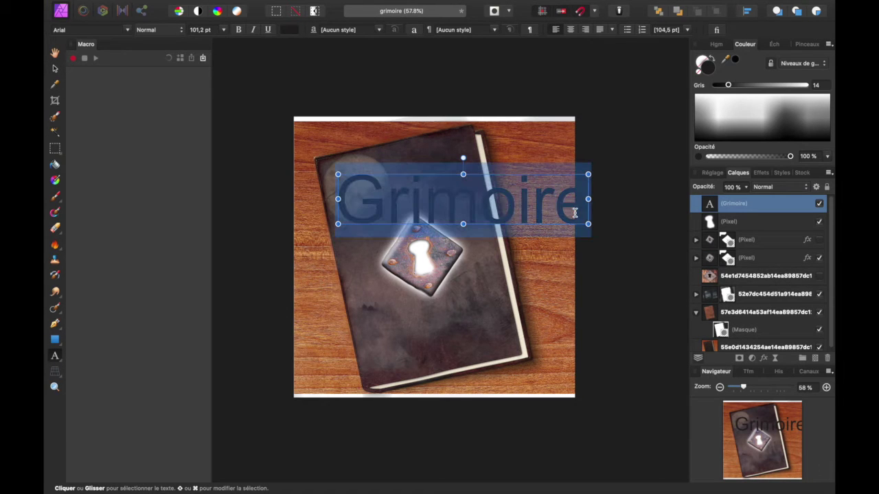
{"action": "left_click", "coordinate": [224, 30]}
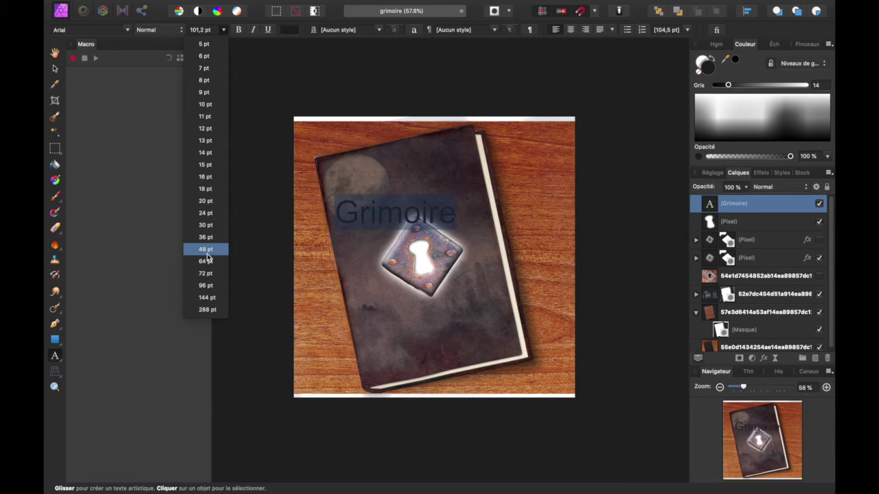
{"action": "left_click", "coordinate": [208, 254]}
{"action": "left_click", "coordinate": [127, 30]}
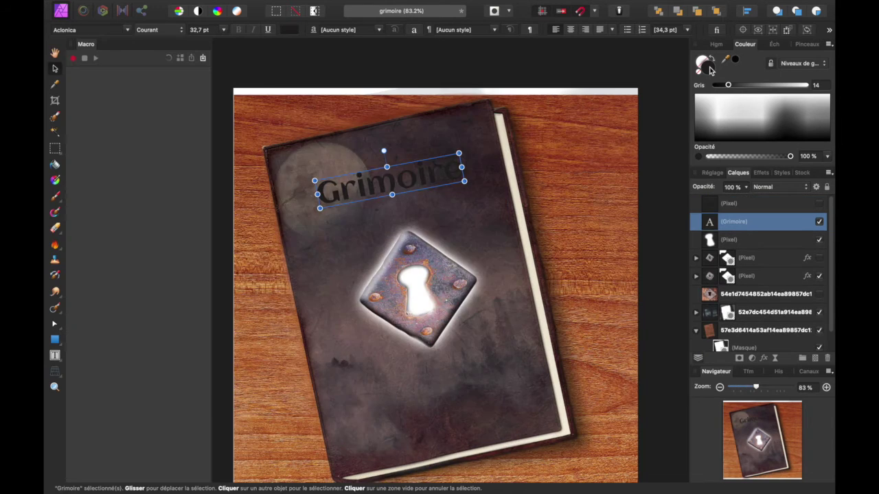
Change the Grimoire title's fill to a dark golden yellow with the colour chooser
{"action": "left_click", "coordinate": [705, 66]}
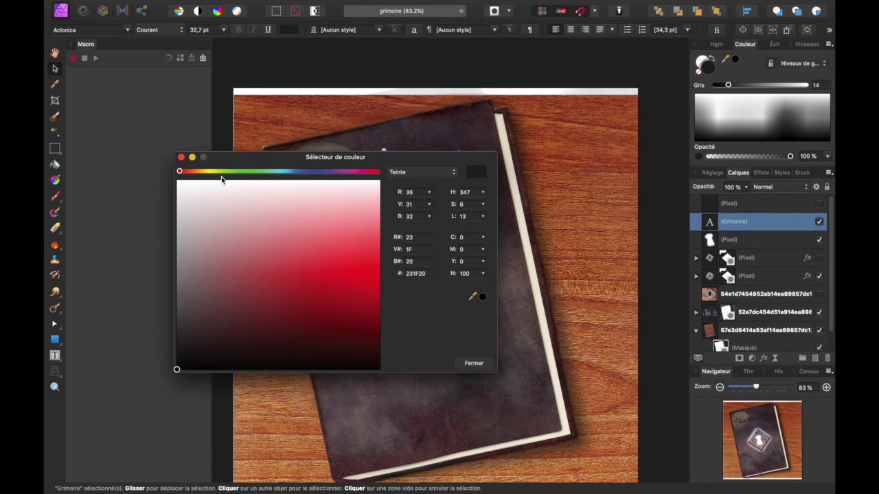
{"action": "left_click_drag", "start_coordinate": [232, 166], "coordinate": [607, 139]}
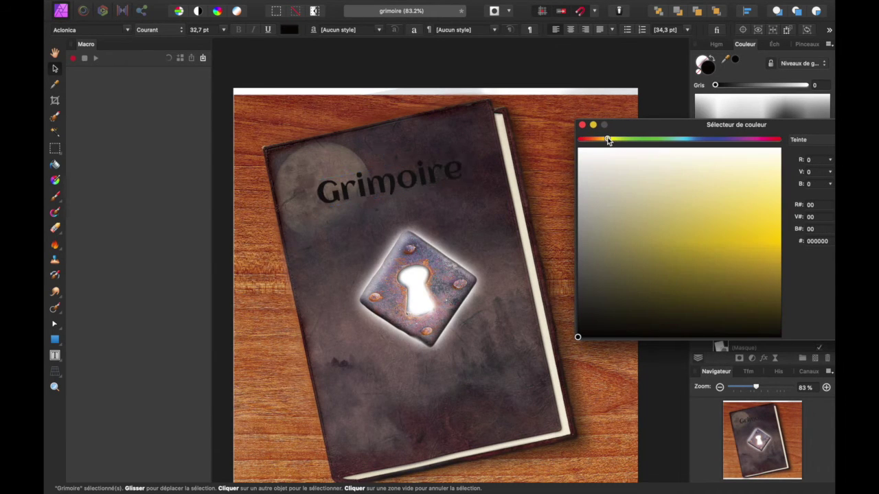
{"action": "left_click_drag", "start_coordinate": [733, 236], "coordinate": [762, 265]}
{"action": "left_click_drag", "start_coordinate": [701, 130], "coordinate": [579, 107]}
{"action": "left_click", "coordinate": [744, 311]}
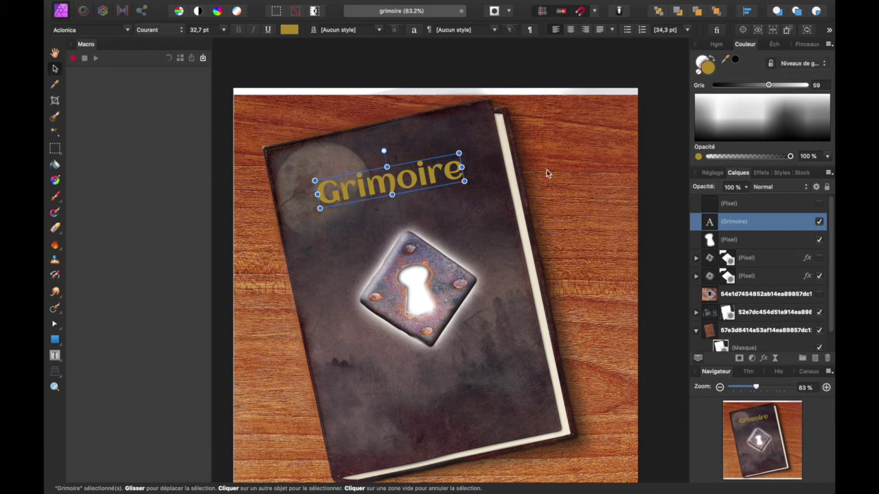
Replace the stock image search term with "gold" and search the Pexels source
{"action": "left_click", "coordinate": [801, 173]}
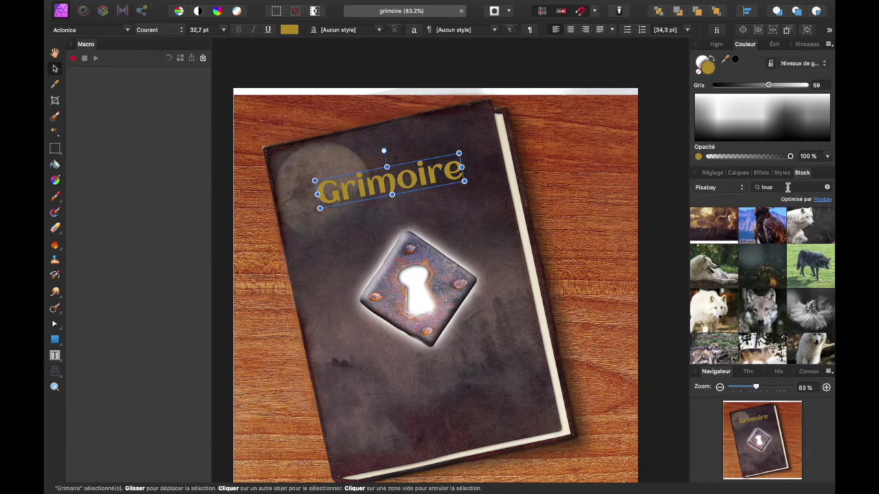
{"action": "key", "text": "BackSpace"}
{"action": "key", "text": "BackSpace"}
{"action": "key", "text": "BackSpace"}
{"action": "key", "text": "BackSpace"}
{"action": "scroll", "coordinate": [796, 246], "scroll_direction": "up", "scroll_amount": 2}
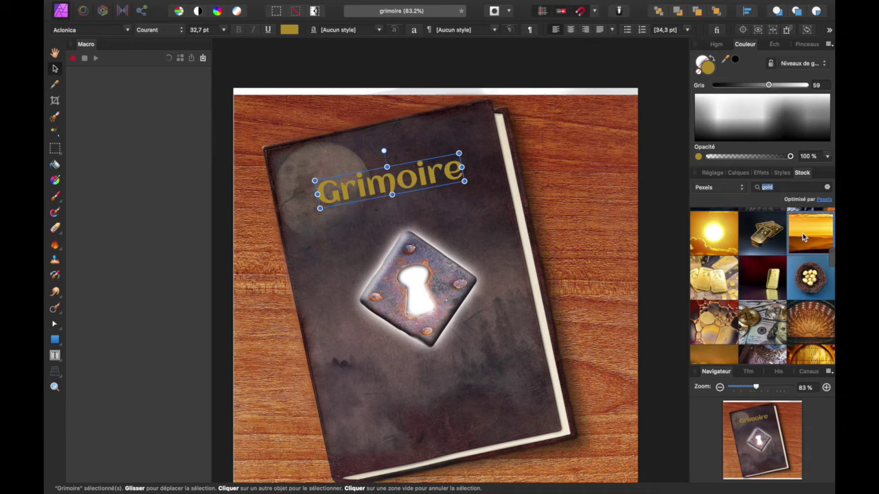
Place the golden sunset photo with hills from the stock results in the document, acknowledging the disclaimer
{"action": "left_click_drag", "start_coordinate": [818, 232], "coordinate": [379, 310]}
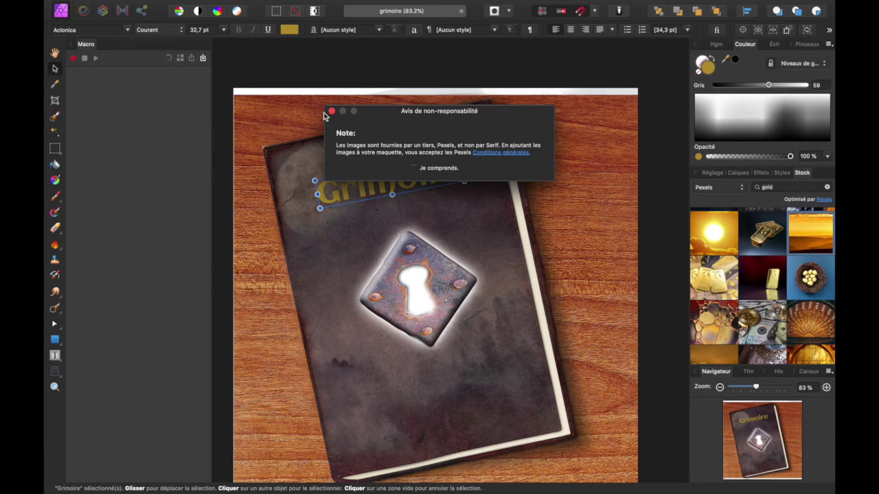
{"action": "left_click", "coordinate": [418, 169]}
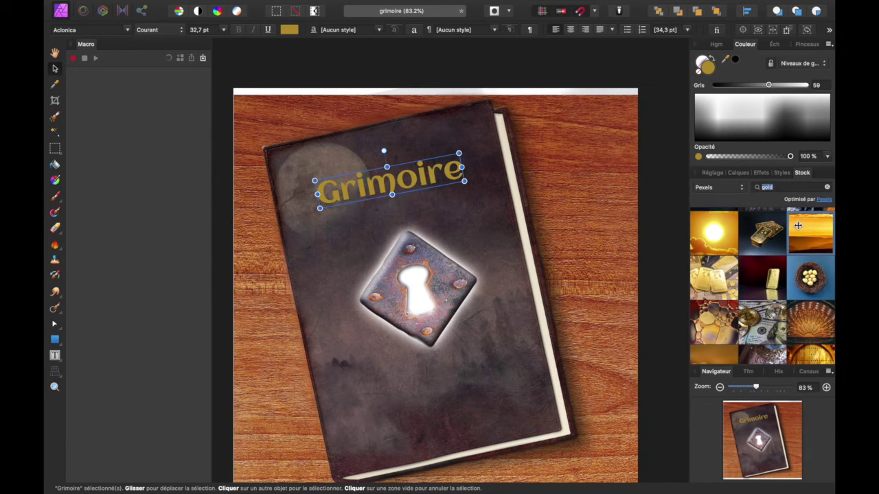
{"action": "left_click_drag", "start_coordinate": [814, 229], "coordinate": [448, 302]}
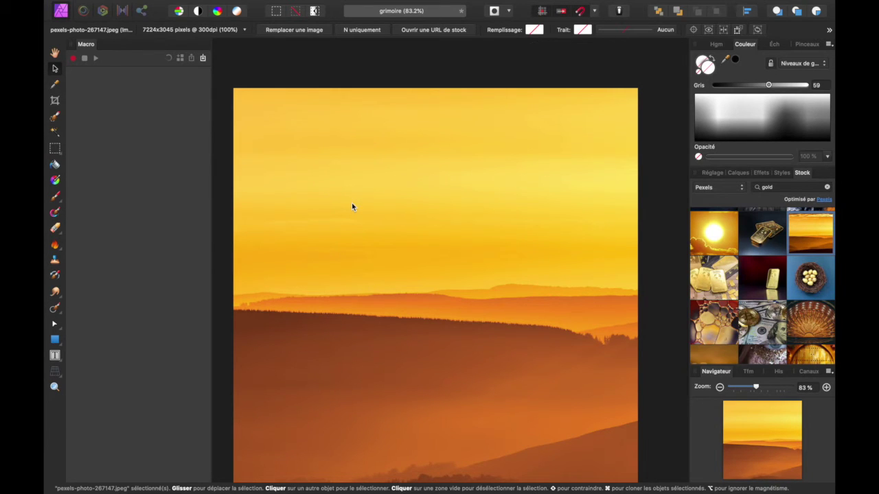
Shrink the sunset photo, rotate it to match the book's tilt, and position it over the Grimoire title
{"action": "left_click_drag", "start_coordinate": [352, 202], "coordinate": [593, 262]}
{"action": "scroll", "coordinate": [503, 326], "scroll_direction": "down", "scroll_amount": 3}
{"action": "left_click_drag", "start_coordinate": [298, 157], "coordinate": [514, 305]}
{"action": "left_click_drag", "start_coordinate": [571, 351], "coordinate": [415, 285]}
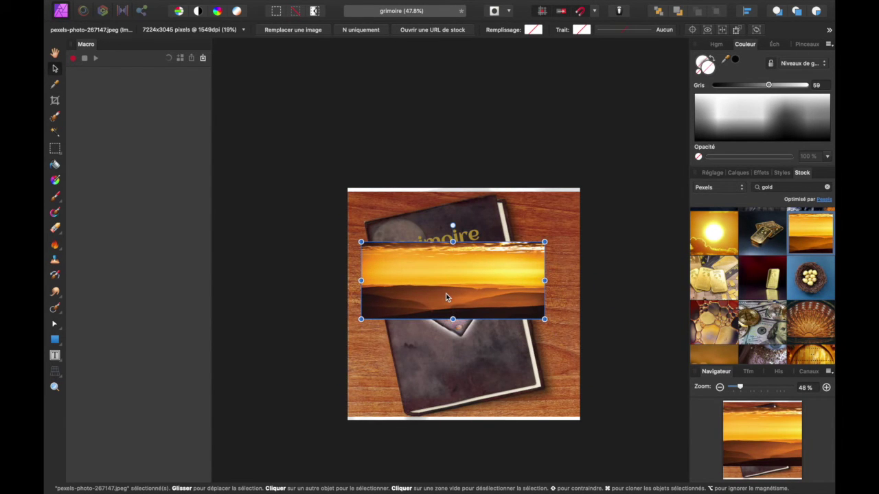
{"action": "scroll", "coordinate": [445, 293], "scroll_direction": "up", "scroll_amount": 3}
{"action": "scroll", "coordinate": [446, 297], "scroll_direction": "up", "scroll_amount": 1}
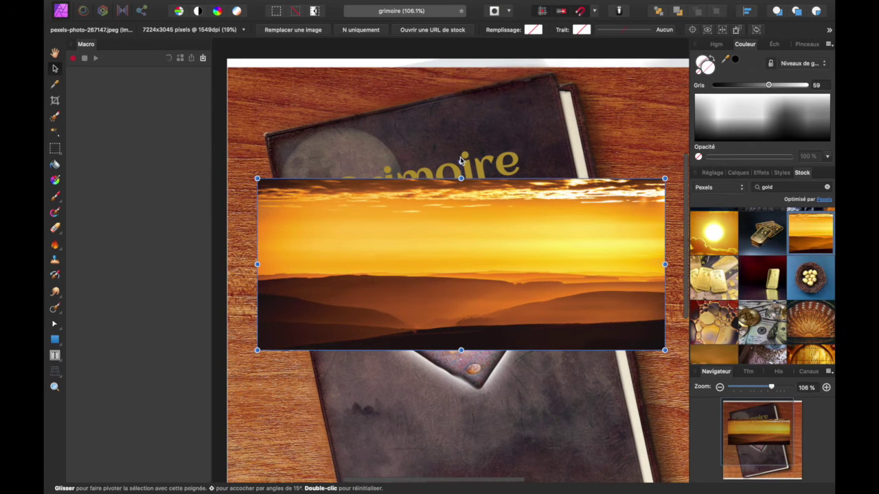
{"action": "left_click_drag", "start_coordinate": [462, 162], "coordinate": [441, 163]}
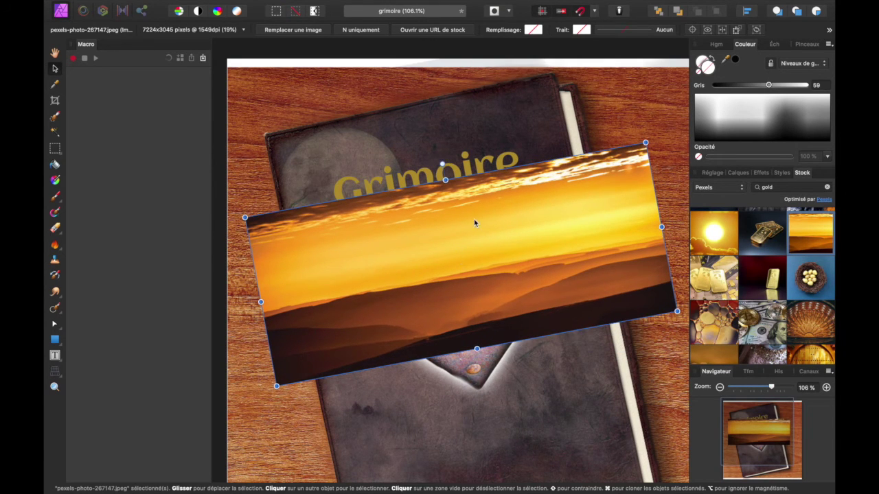
{"action": "left_click_drag", "start_coordinate": [477, 214], "coordinate": [467, 190]}
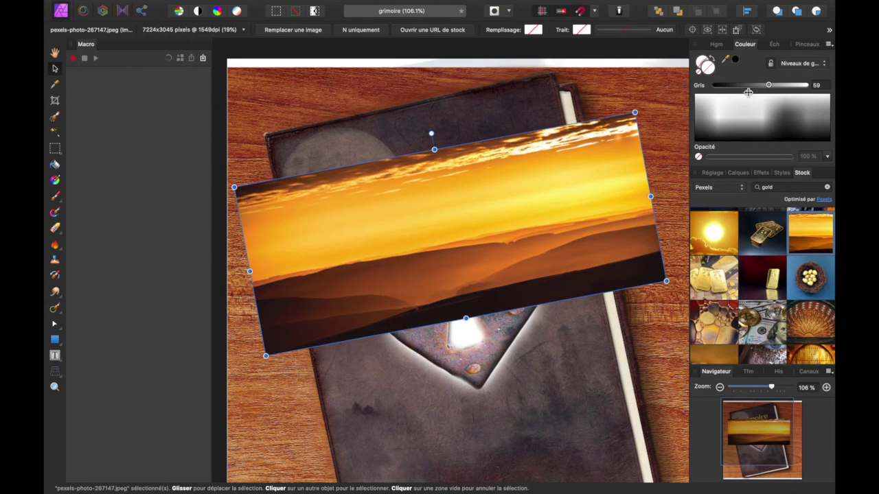
Clip the sunset photo inside the Grimoire text layer and shift it so its golden sky fills the letters
{"action": "left_click", "coordinate": [738, 172]}
{"action": "left_click_drag", "start_coordinate": [709, 205], "coordinate": [726, 251]}
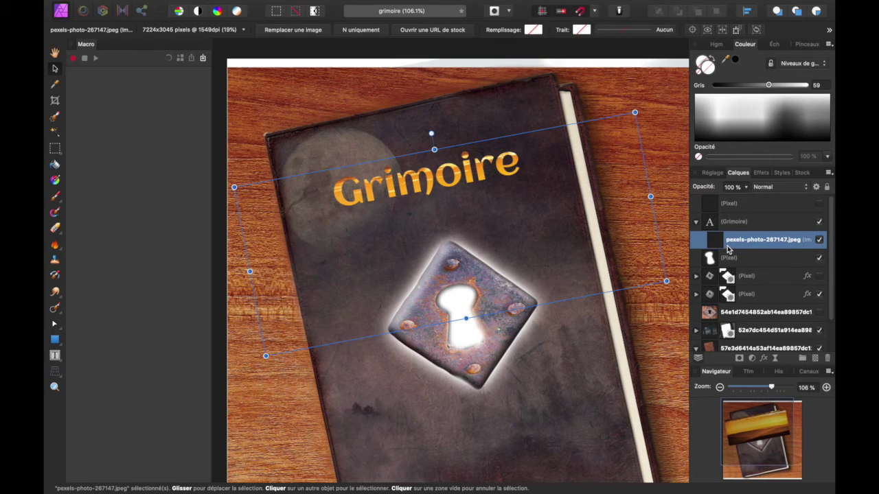
{"action": "mouse_move", "coordinate": [461, 177]}
{"action": "left_mouse_down"}
{"action": "mouse_move", "coordinate": [468, 182]}
{"action": "mouse_move", "coordinate": [467, 165]}
{"action": "mouse_move", "coordinate": [473, 196]}
{"action": "mouse_move", "coordinate": [462, 126]}
{"action": "mouse_move", "coordinate": [455, 159]}
{"action": "mouse_move", "coordinate": [467, 195]}
{"action": "mouse_move", "coordinate": [465, 186]}
{"action": "left_mouse_up"}
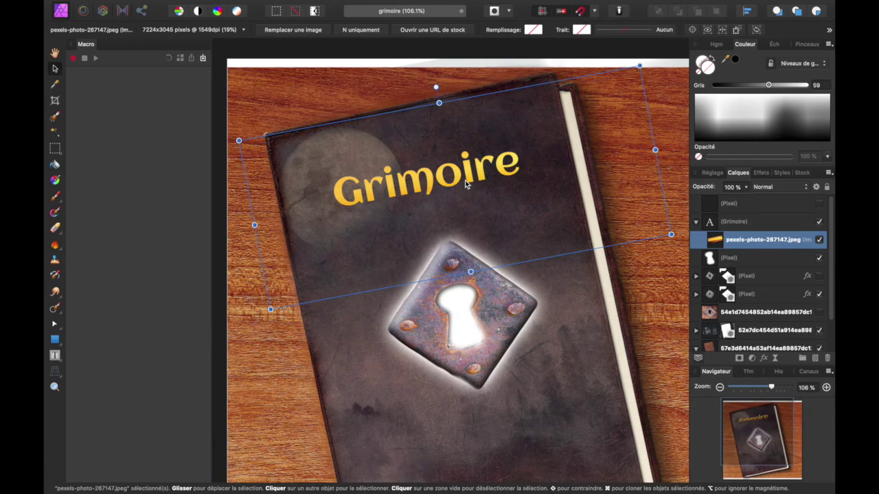
Add an inner glow (Lueur interne) to the Grimoire title with Normal blending, an 8.9 px radius and 11% intensity
{"action": "left_click", "coordinate": [265, 76]}
{"action": "scroll", "coordinate": [271, 82], "scroll_direction": "down", "scroll_amount": 5}
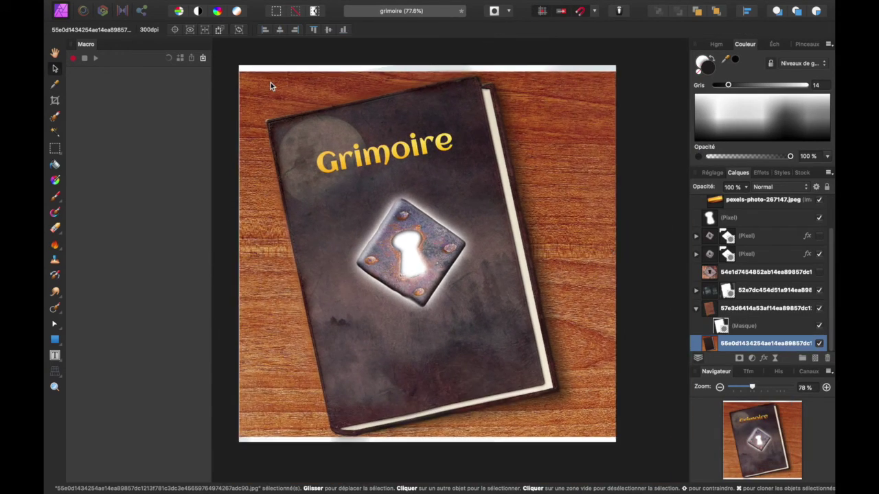
{"action": "scroll", "coordinate": [377, 162], "scroll_direction": "up", "scroll_amount": 5}
{"action": "scroll", "coordinate": [376, 166], "scroll_direction": "up", "scroll_amount": 1}
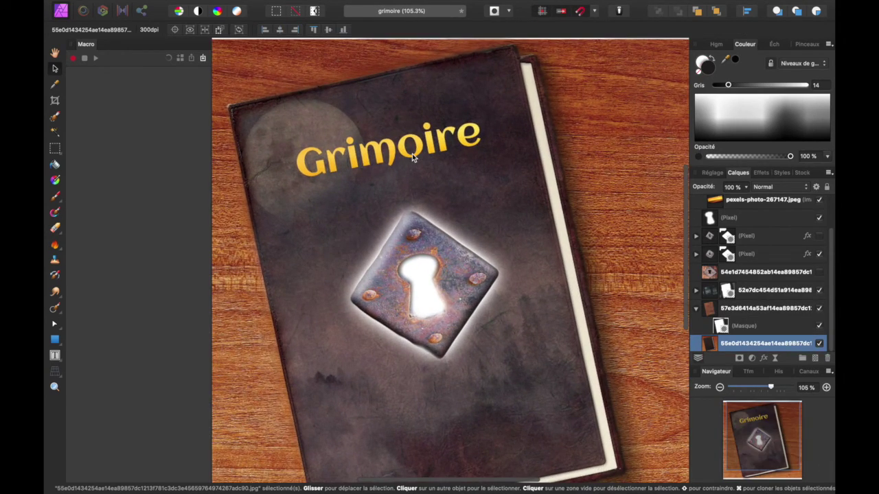
{"action": "left_click", "coordinate": [412, 154]}
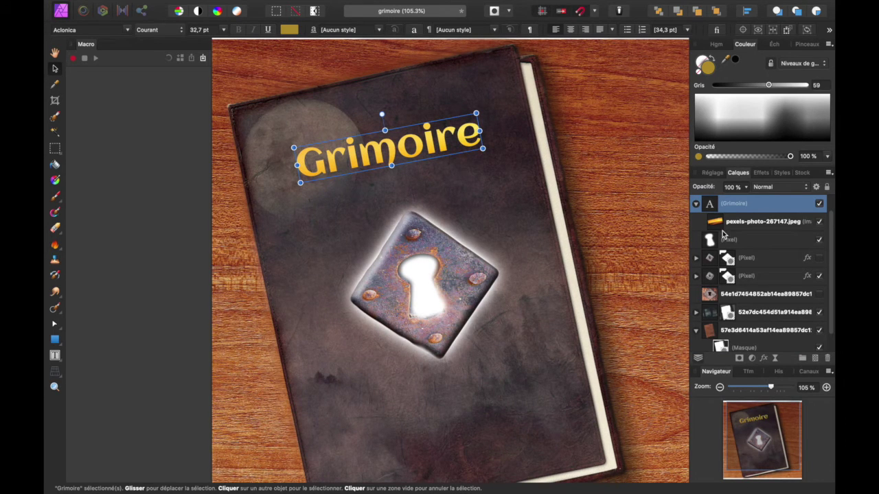
{"action": "left_click", "coordinate": [764, 359]}
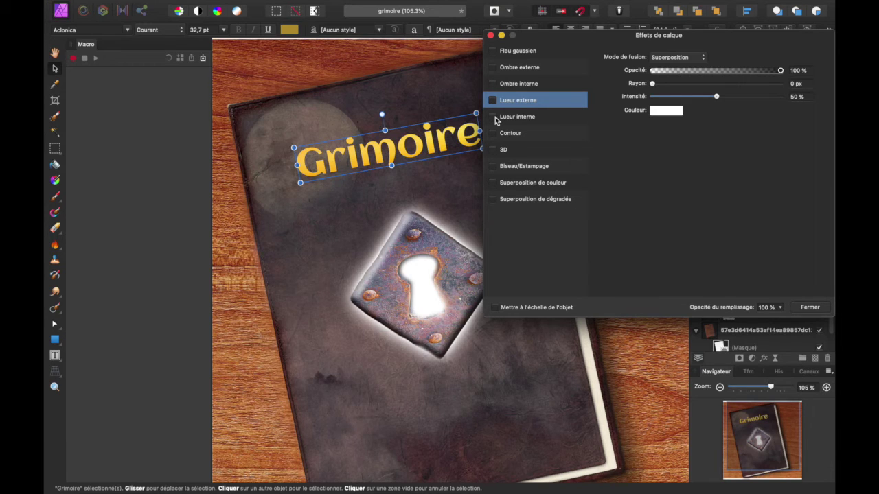
{"action": "left_click", "coordinate": [511, 119]}
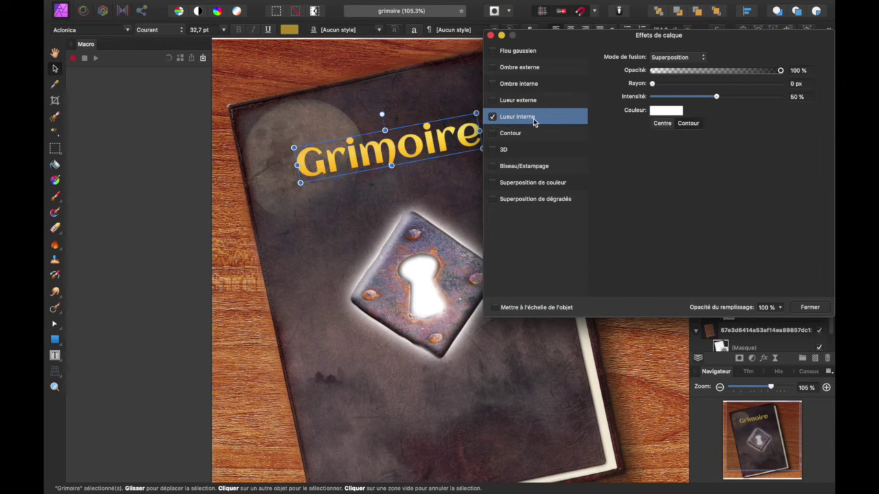
{"action": "left_click_drag", "start_coordinate": [690, 41], "coordinate": [688, 67]}
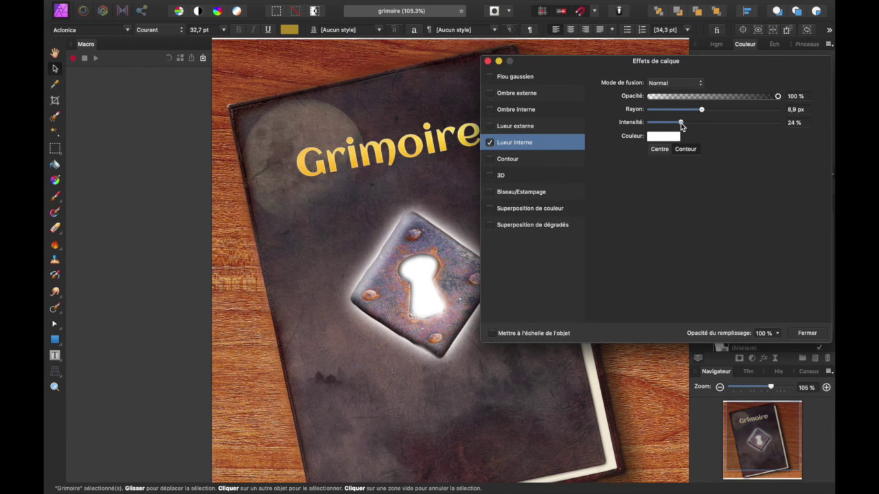
{"action": "left_click_drag", "start_coordinate": [715, 122], "coordinate": [680, 124]}
{"action": "left_click", "coordinate": [665, 123]}
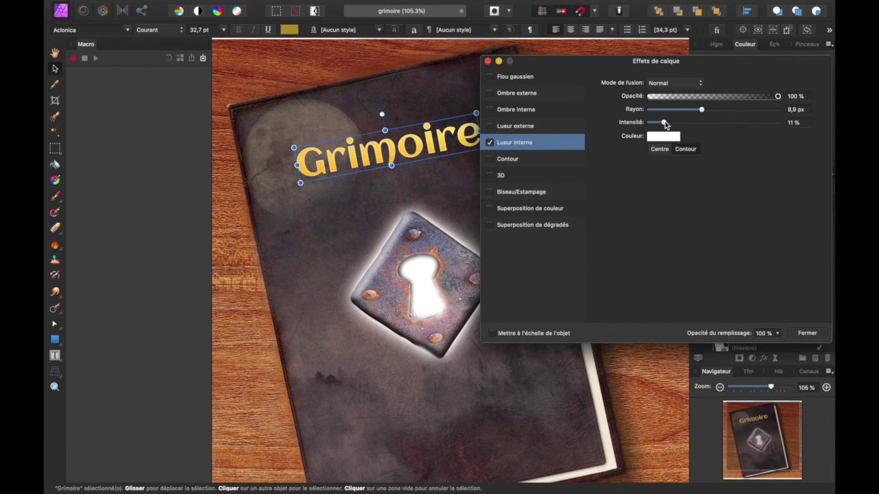
Add a 3D effect to the title with a 25.7 px radius and 3.3 px softening, shifting the ambient light's hue toward orange
{"action": "left_click", "coordinate": [504, 175]}
{"action": "left_click", "coordinate": [741, 83]}
{"action": "left_click", "coordinate": [728, 83]}
{"action": "left_click_drag", "start_coordinate": [687, 109], "coordinate": [729, 112]}
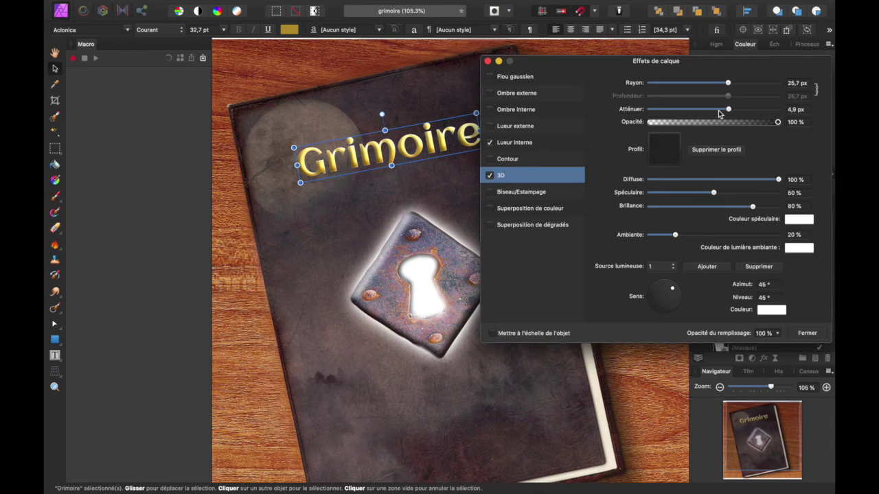
{"action": "left_click", "coordinate": [702, 110]}
{"action": "left_click", "coordinate": [800, 248]}
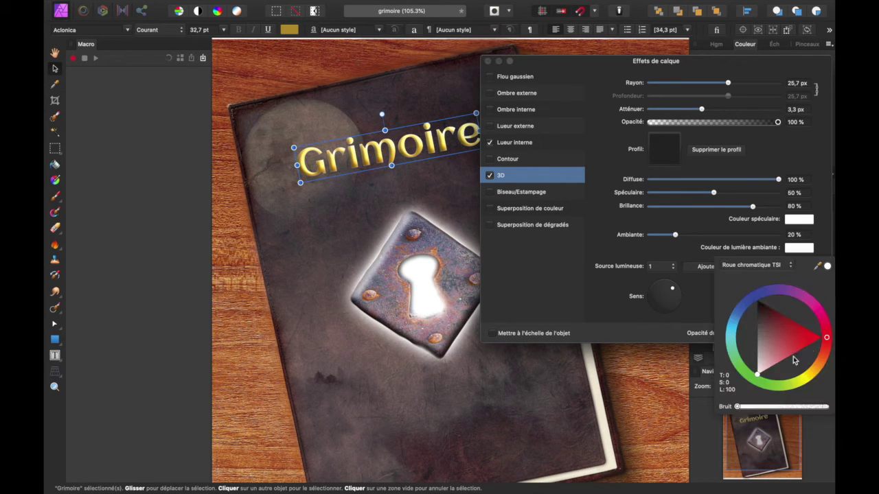
{"action": "left_click_drag", "start_coordinate": [824, 335], "coordinate": [815, 363]}
Enable Biseau/Estampage on the title, choosing the Estampage type with a 7.4 px radius
{"action": "left_click", "coordinate": [521, 191]}
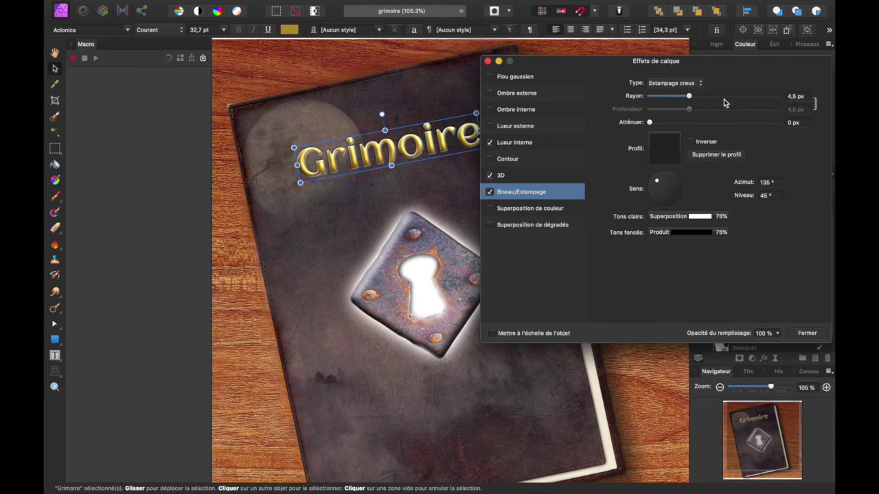
{"action": "left_click", "coordinate": [673, 83]}
{"action": "left_click", "coordinate": [660, 75]}
{"action": "left_click_drag", "start_coordinate": [701, 96], "coordinate": [678, 99]}
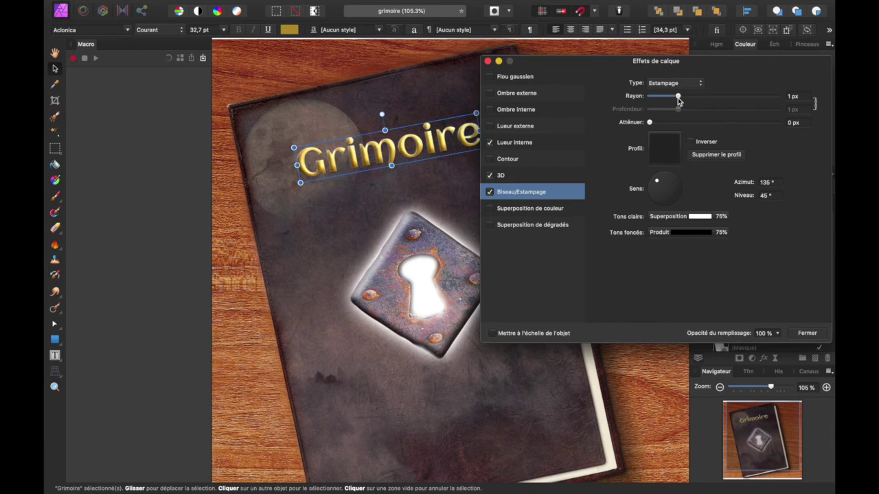
{"action": "left_click", "coordinate": [697, 99]}
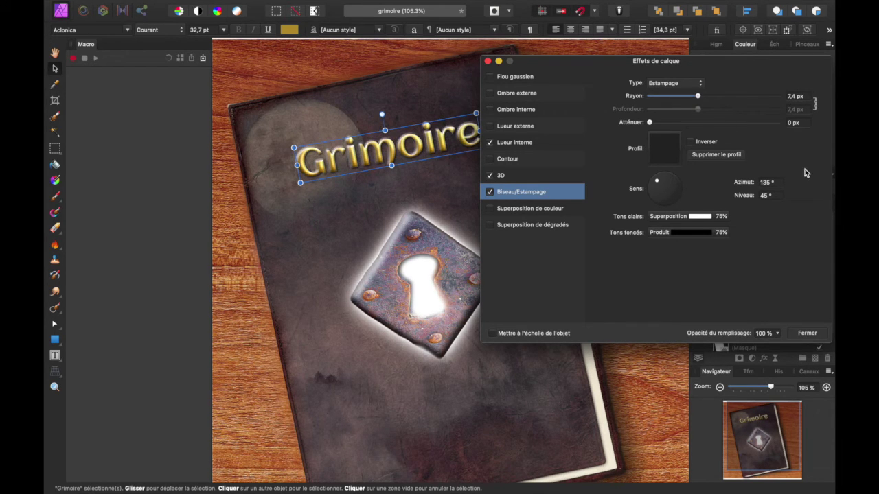
Try the Interne bevel type with a 42.3 px radius, and return the title's bevel to Estampage with a reduced radius
{"action": "left_click", "coordinate": [672, 84]}
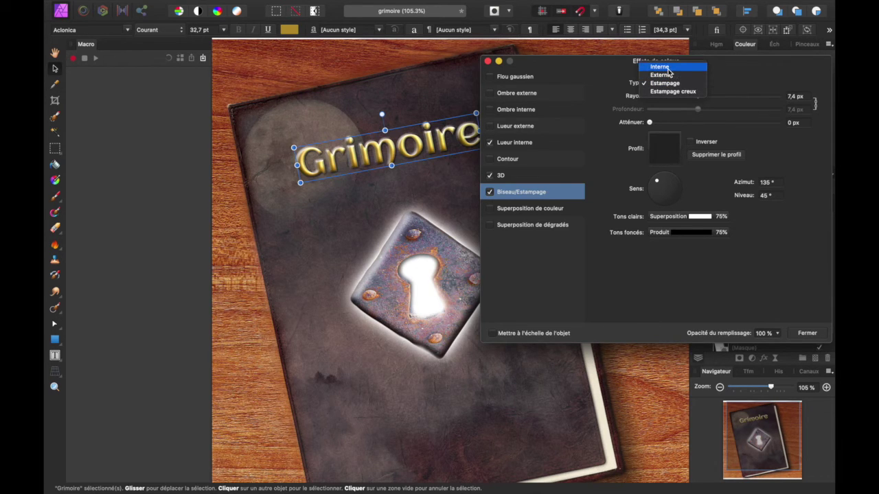
{"action": "left_click", "coordinate": [668, 69]}
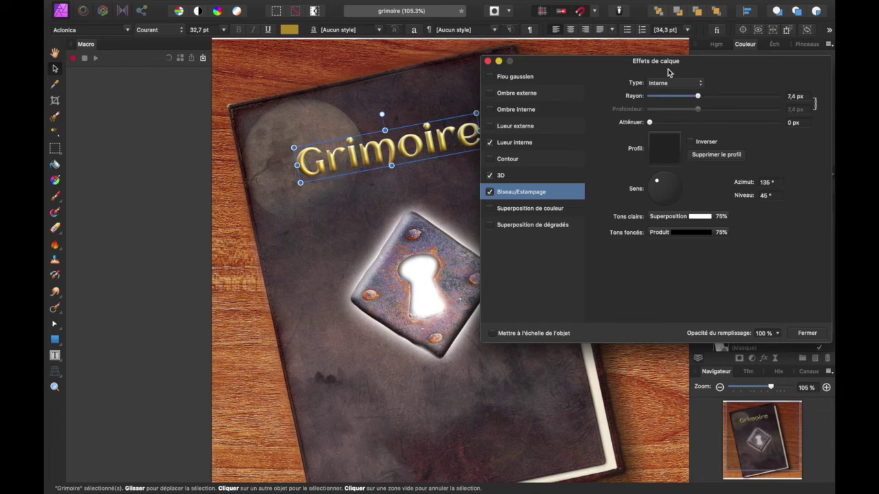
{"action": "left_click", "coordinate": [752, 97]}
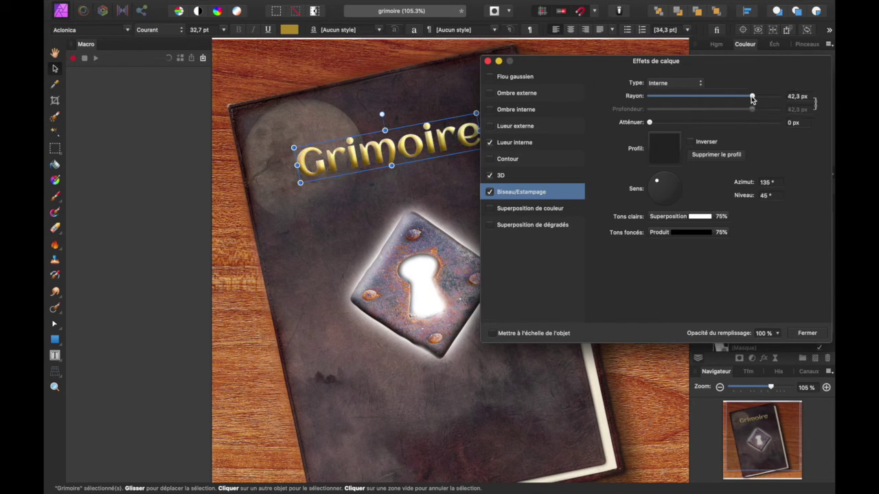
{"action": "left_click", "coordinate": [697, 84]}
{"action": "left_click", "coordinate": [663, 98]}
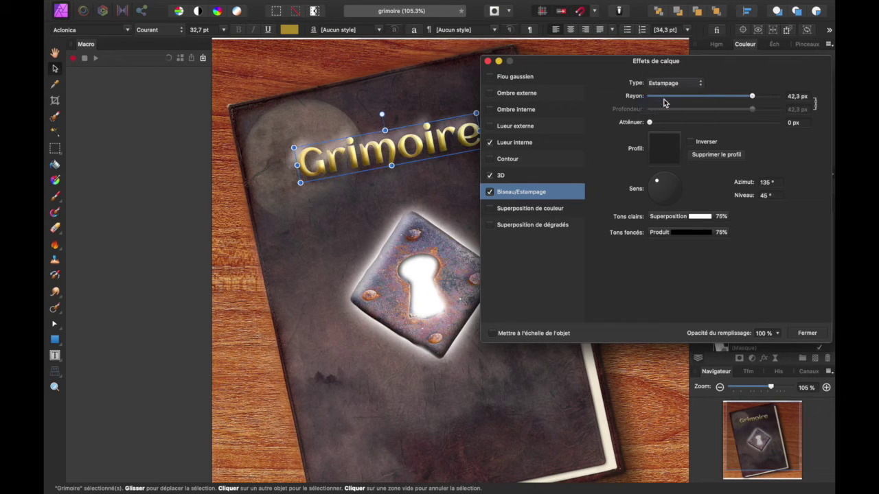
{"action": "left_click", "coordinate": [683, 97]}
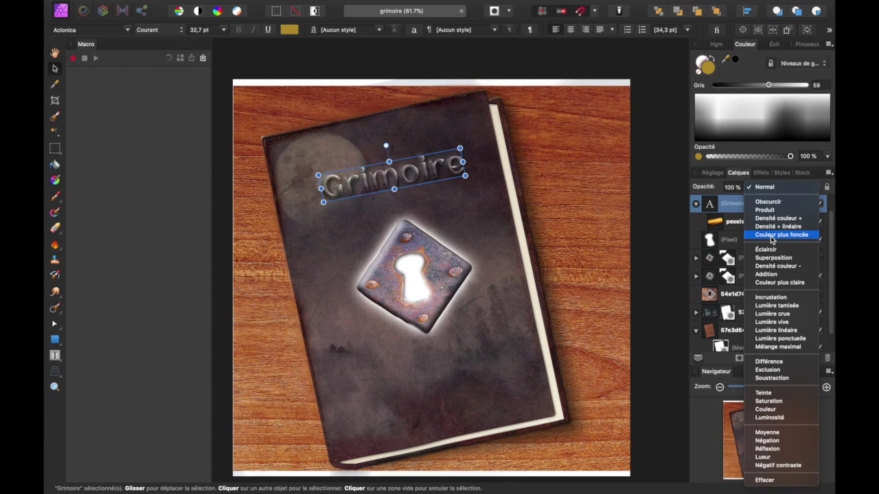
Set the title's blend mode to Couleur plus foncée, enlarge the text, and shift it to fit across the cover's upper part
{"action": "left_click", "coordinate": [771, 236]}
{"action": "left_click_drag", "start_coordinate": [460, 149], "coordinate": [505, 129]}
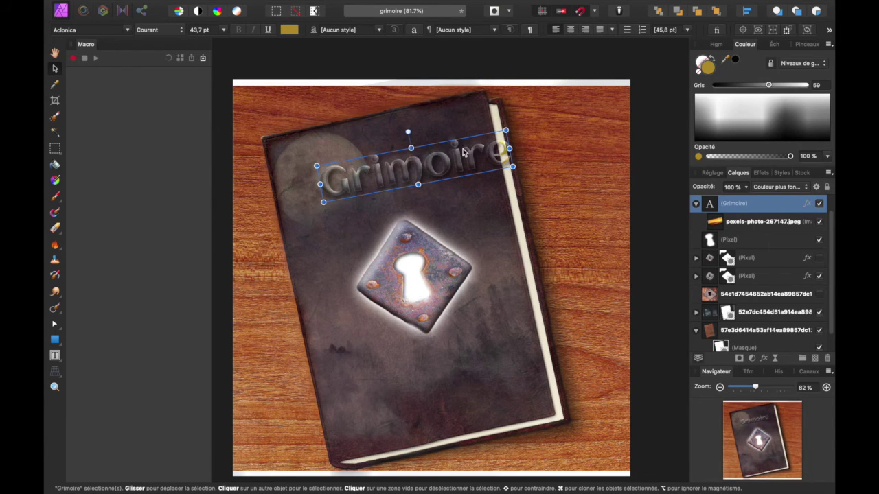
{"action": "left_click_drag", "start_coordinate": [467, 154], "coordinate": [443, 162]}
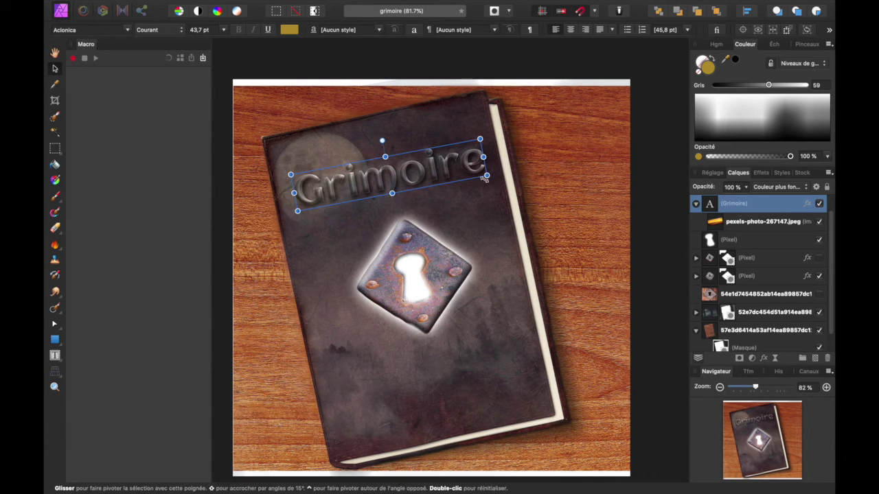
{"action": "left_click_drag", "start_coordinate": [479, 175], "coordinate": [448, 172]}
Reduce the Grimoire title to 39 pt and rotate it slightly counterclockwise to follow the cover's tilt
{"action": "left_click", "coordinate": [573, 169]}
{"action": "scroll", "coordinate": [573, 169], "scroll_direction": "down", "scroll_amount": 4}
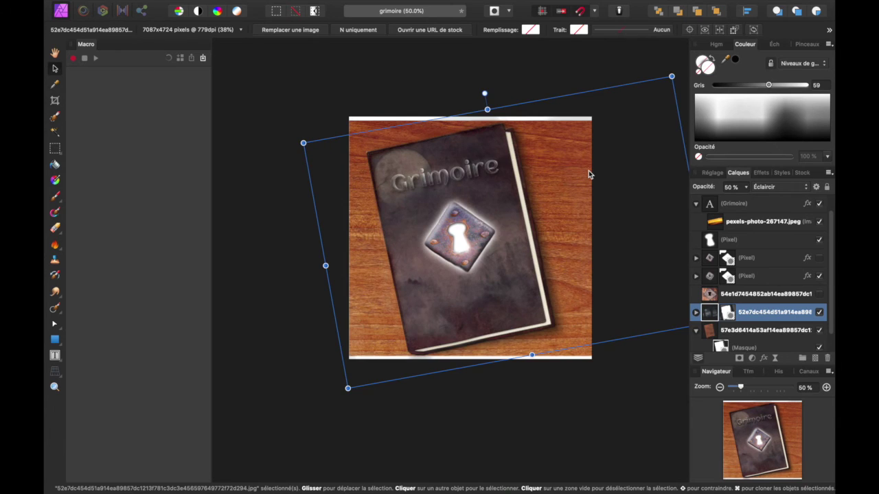
{"action": "scroll", "coordinate": [589, 170], "scroll_direction": "up", "scroll_amount": 4}
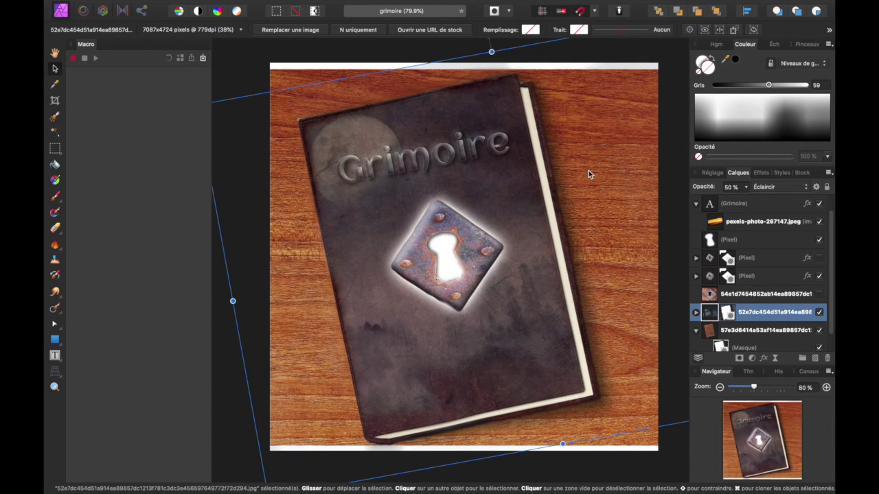
{"action": "left_click", "coordinate": [470, 157]}
{"action": "left_click_drag", "start_coordinate": [340, 188], "coordinate": [345, 185]}
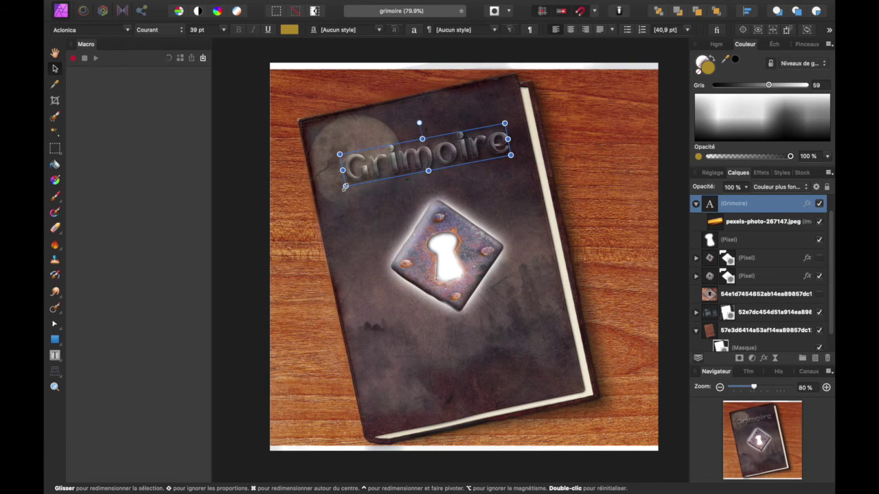
{"action": "left_click_drag", "start_coordinate": [420, 124], "coordinate": [418, 124]}
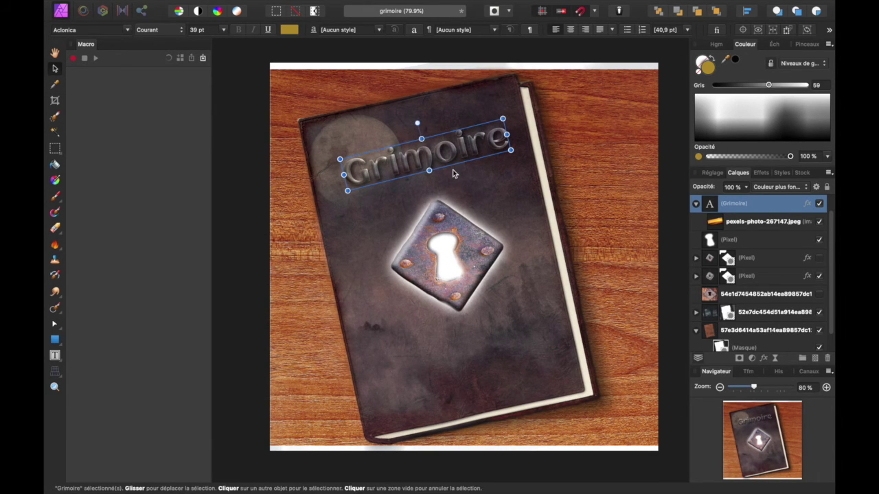
{"action": "left_click", "coordinate": [513, 176]}
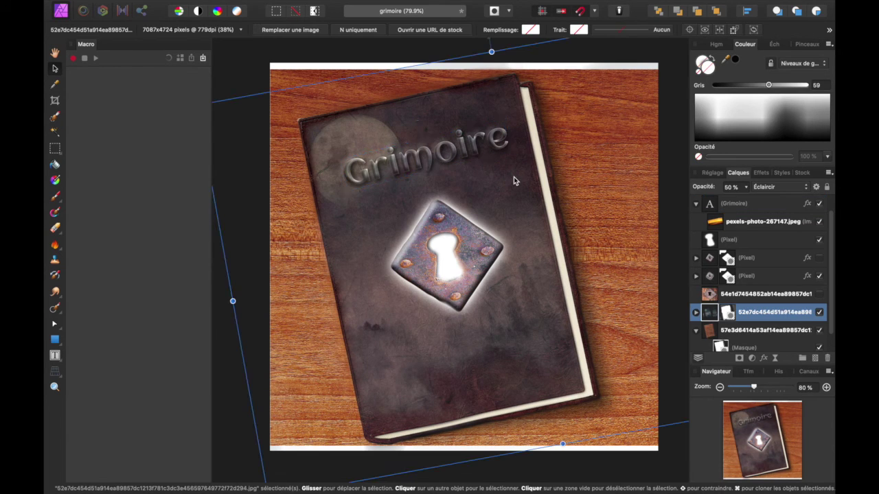
{"action": "left_click", "coordinate": [462, 156]}
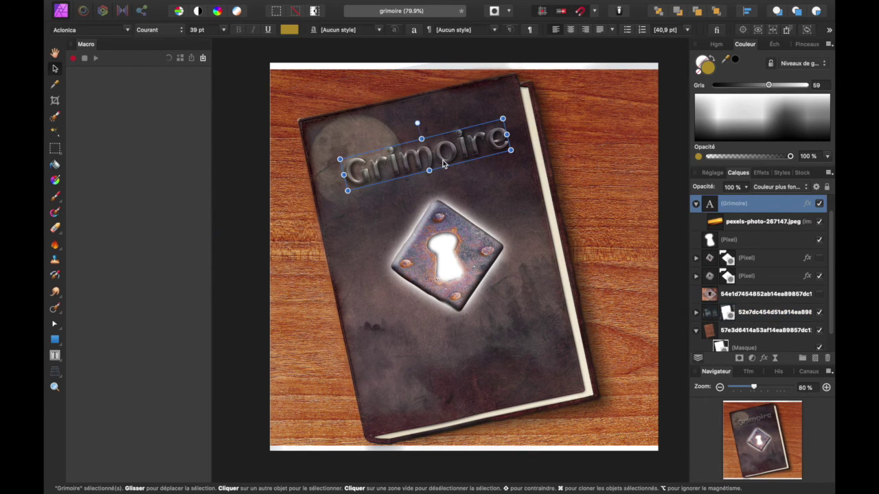
{"action": "left_click", "coordinate": [515, 190]}
{"action": "scroll", "coordinate": [514, 190], "scroll_direction": "down", "scroll_amount": 1}
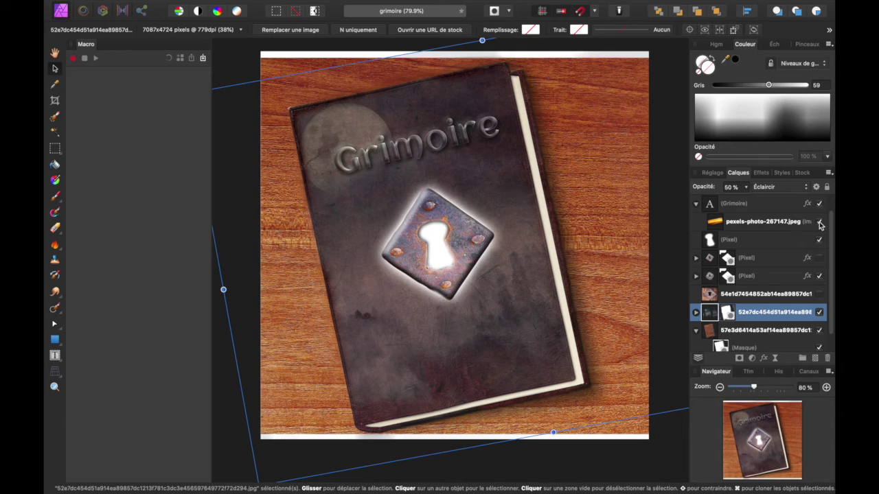
Replace the stock image search term with "loup" and search the Pixabay source
{"action": "left_click", "coordinate": [801, 173]}
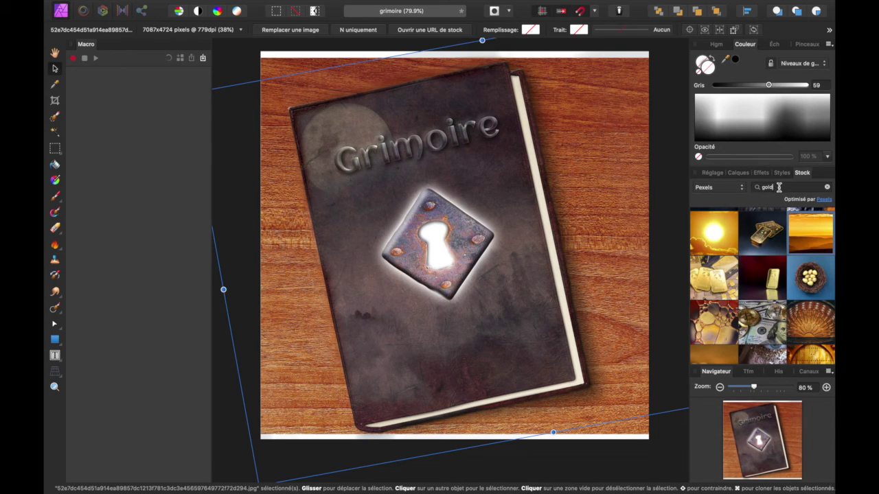
{"action": "double_click", "coordinate": [785, 187]}
{"action": "key", "text": "BackSpace"}
{"action": "type", "text": "loup"}
{"action": "key", "text": "Return"}
{"action": "left_click", "coordinate": [726, 192]}
{"action": "left_click", "coordinate": [712, 196]}
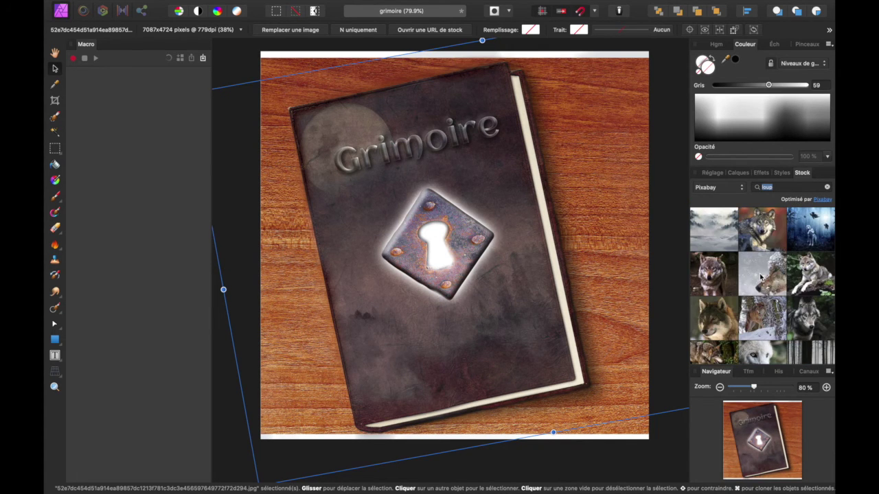
Place the stock photo of two wolves in a blue forest, shrink it to about 43%, and rotate it to match the book's tilt
{"action": "left_click_drag", "start_coordinate": [810, 229], "coordinate": [465, 228]}
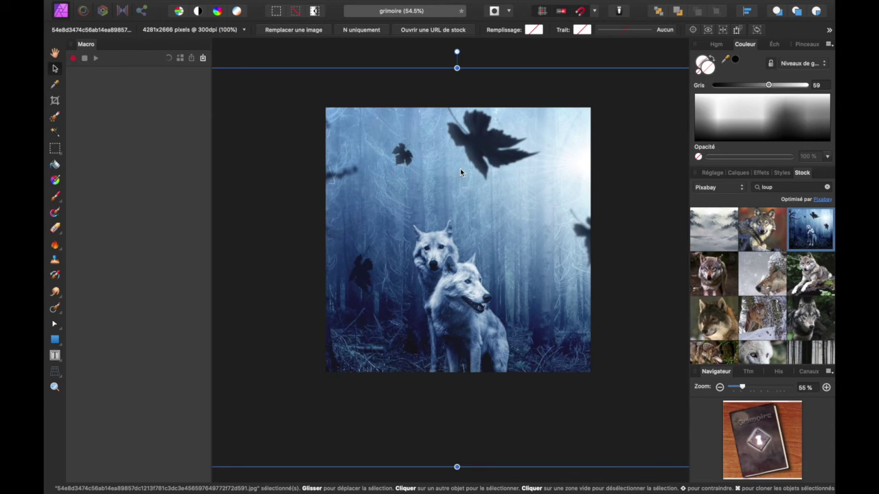
{"action": "left_click_drag", "start_coordinate": [245, 94], "coordinate": [622, 329]}
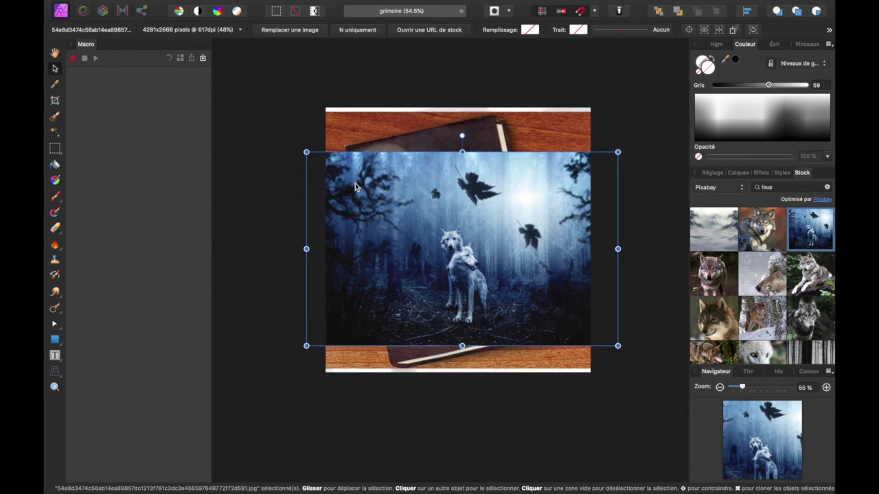
{"action": "left_click_drag", "start_coordinate": [306, 152], "coordinate": [336, 171]}
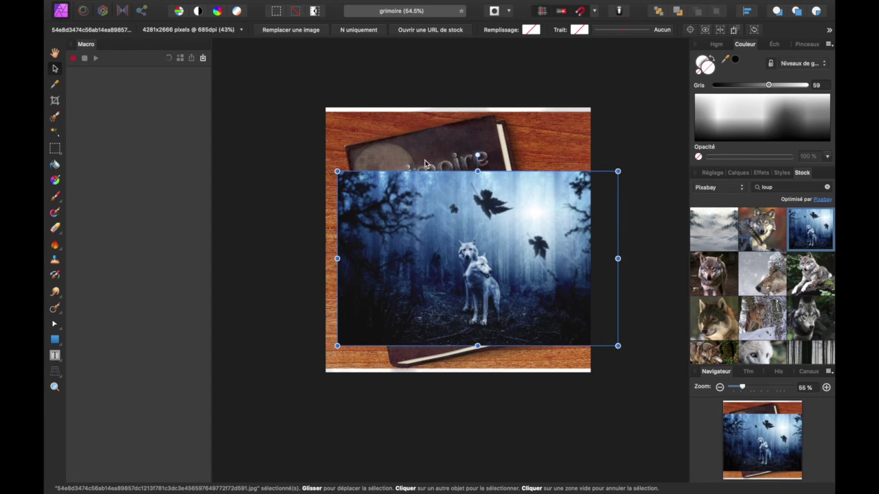
{"action": "left_click_drag", "start_coordinate": [475, 155], "coordinate": [457, 157]}
{"action": "scroll", "coordinate": [510, 209], "scroll_direction": "up", "scroll_amount": 3}
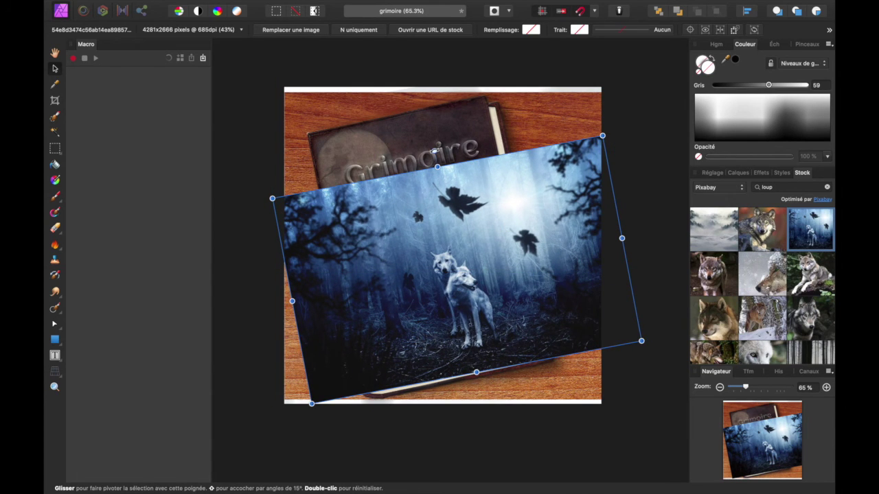
Set the wolf photo's blend mode to Lumière tamisée (Soft Light) and shift it slightly downward on the cover
{"action": "left_click", "coordinate": [738, 172]}
{"action": "left_click", "coordinate": [782, 186]}
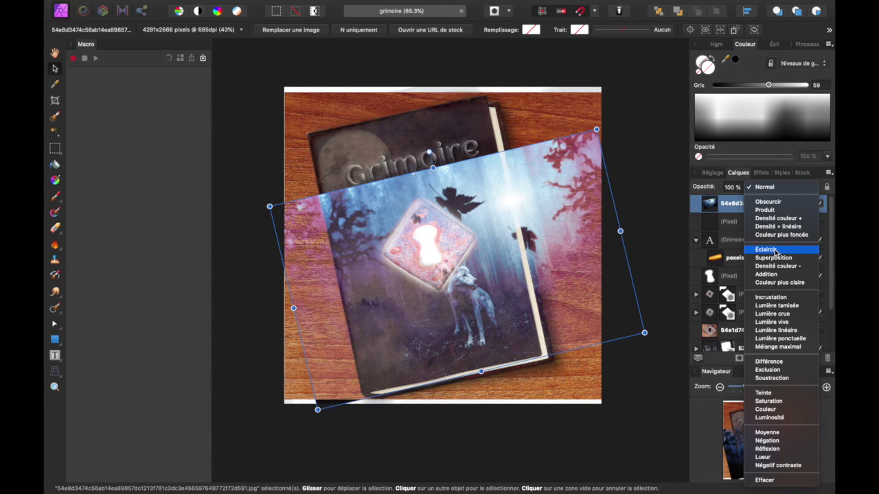
{"action": "left_click", "coordinate": [776, 306]}
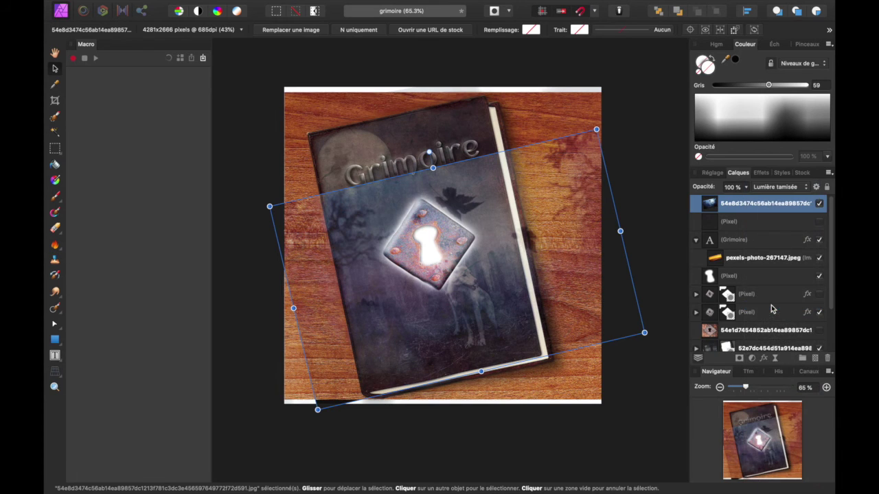
{"action": "left_click_drag", "start_coordinate": [452, 186], "coordinate": [451, 195]}
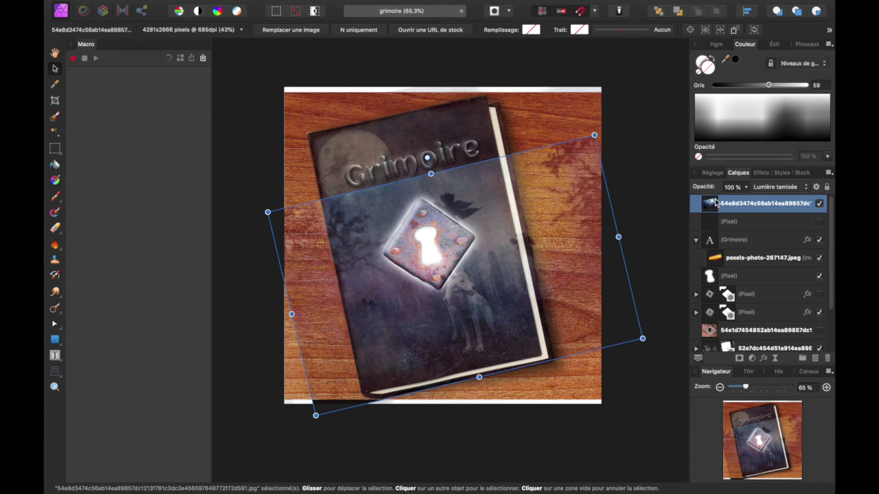
Add a mask to the wolf photo and paint out its overflow on the wooden table using a dark grey 450 px brush at 23% hardness
{"action": "left_click", "coordinate": [740, 359]}
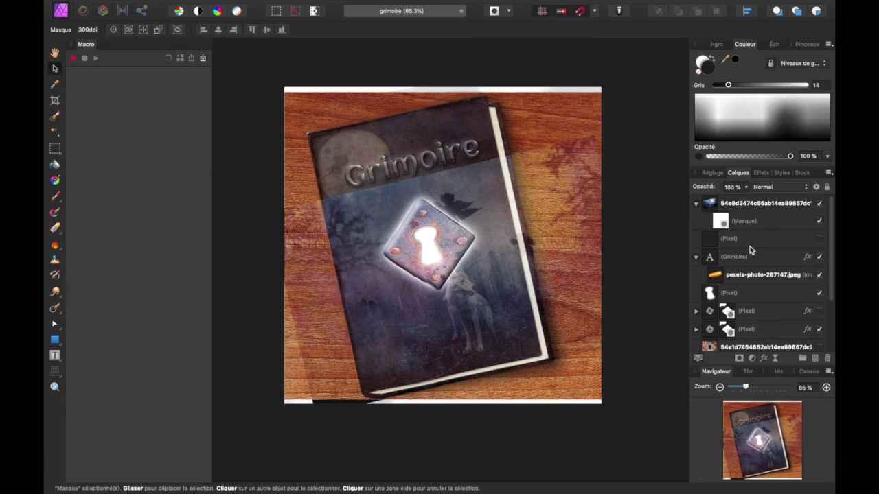
{"action": "left_click", "coordinate": [720, 224]}
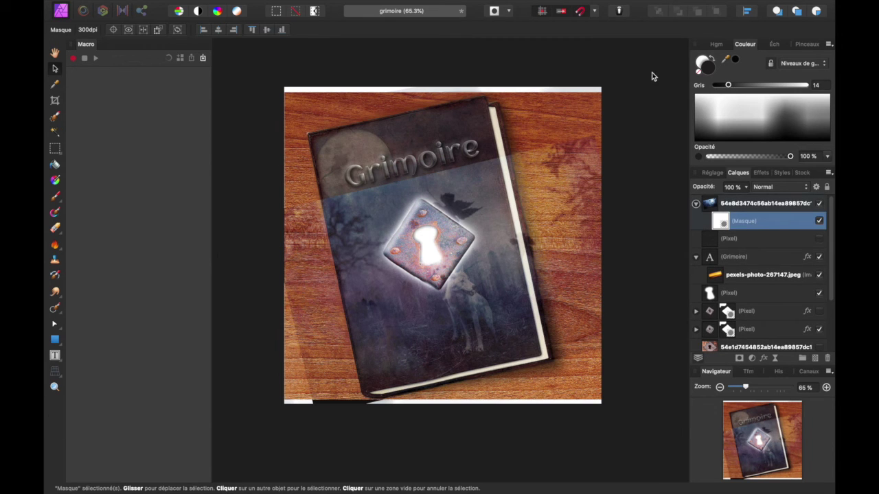
{"action": "left_click", "coordinate": [55, 199]}
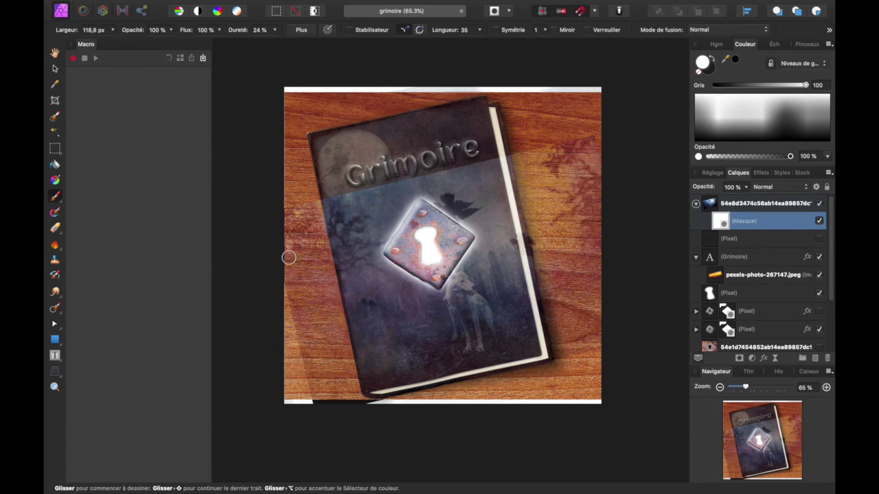
{"action": "left_click_drag", "start_coordinate": [288, 259], "coordinate": [282, 253]}
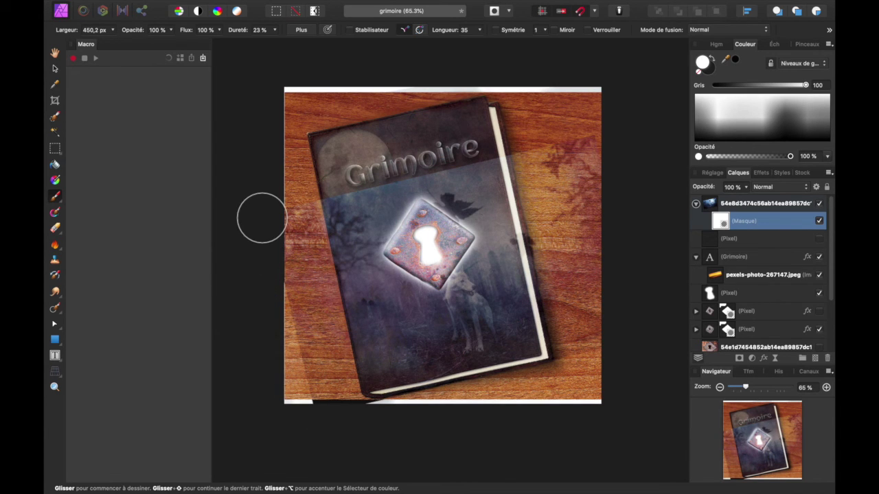
{"action": "left_click", "coordinate": [713, 59]}
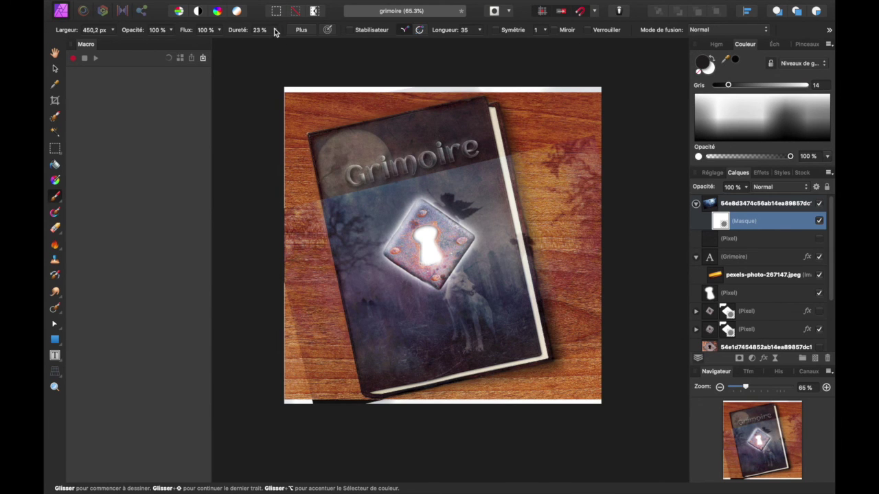
{"action": "left_click_drag", "start_coordinate": [294, 244], "coordinate": [309, 368]}
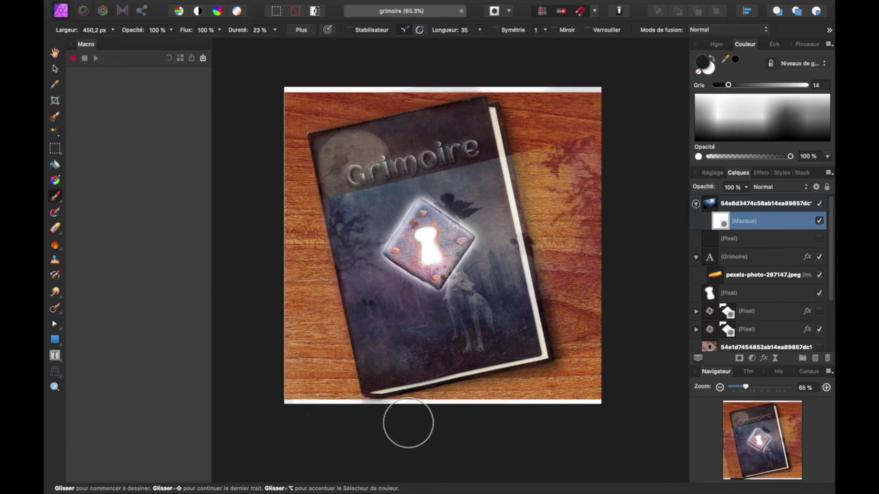
{"action": "mouse_move", "coordinate": [557, 147]}
{"action": "left_mouse_down"}
{"action": "mouse_move", "coordinate": [549, 206]}
{"action": "mouse_move", "coordinate": [573, 353]}
{"action": "left_mouse_up"}
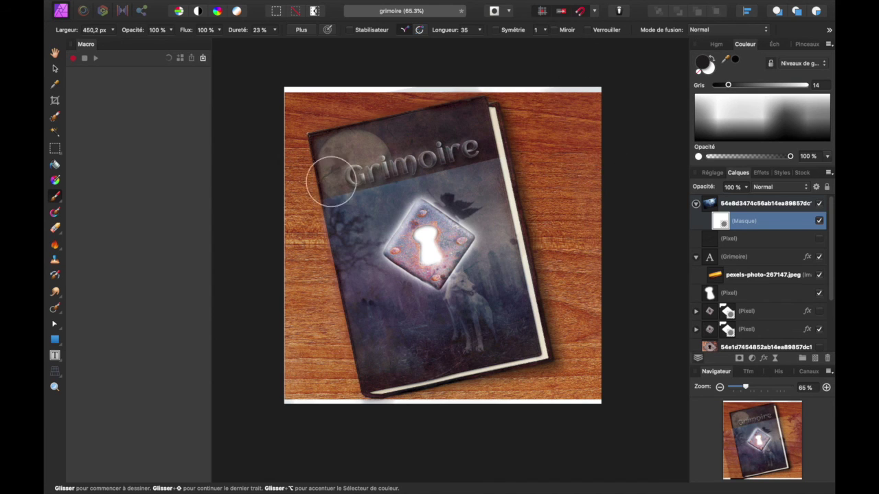
Paint the mask over the title and keyhole area to fade out the wolf photo's upper edge and trees on the cover
{"action": "mouse_move", "coordinate": [337, 196]}
{"action": "left_mouse_down"}
{"action": "mouse_move", "coordinate": [448, 196]}
{"action": "mouse_move", "coordinate": [452, 151]}
{"action": "mouse_move", "coordinate": [491, 171]}
{"action": "mouse_move", "coordinate": [510, 147]}
{"action": "left_mouse_up"}
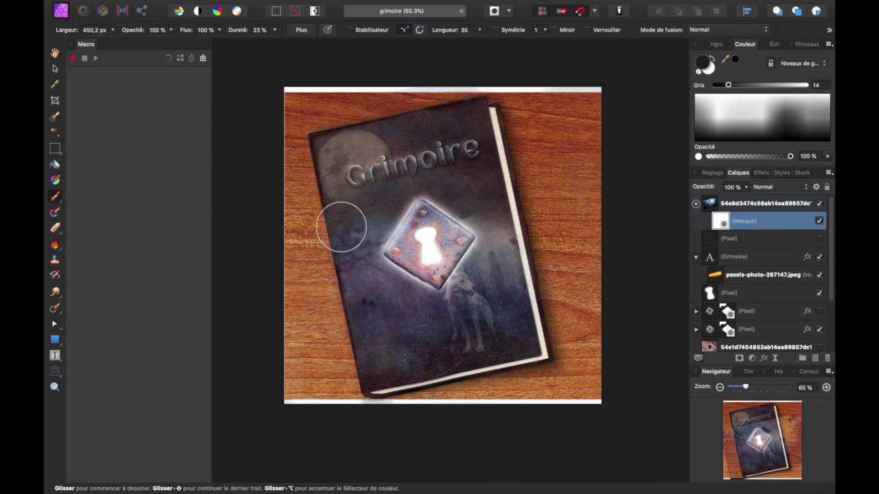
{"action": "mouse_move", "coordinate": [394, 192]}
{"action": "left_mouse_down"}
{"action": "mouse_move", "coordinate": [450, 234]}
{"action": "mouse_move", "coordinate": [444, 203]}
{"action": "mouse_move", "coordinate": [456, 226]}
{"action": "mouse_move", "coordinate": [444, 234]}
{"action": "mouse_move", "coordinate": [410, 221]}
{"action": "mouse_move", "coordinate": [415, 242]}
{"action": "mouse_move", "coordinate": [392, 236]}
{"action": "mouse_move", "coordinate": [420, 230]}
{"action": "mouse_move", "coordinate": [433, 215]}
{"action": "left_mouse_up"}
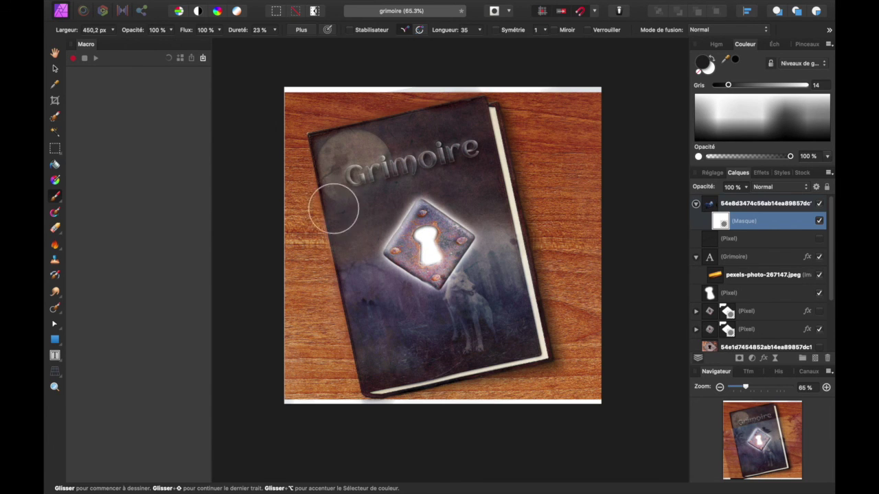
{"action": "scroll", "coordinate": [304, 208], "scroll_direction": "down", "scroll_amount": 1}
{"action": "scroll", "coordinate": [304, 208], "scroll_direction": "up", "scroll_amount": 1}
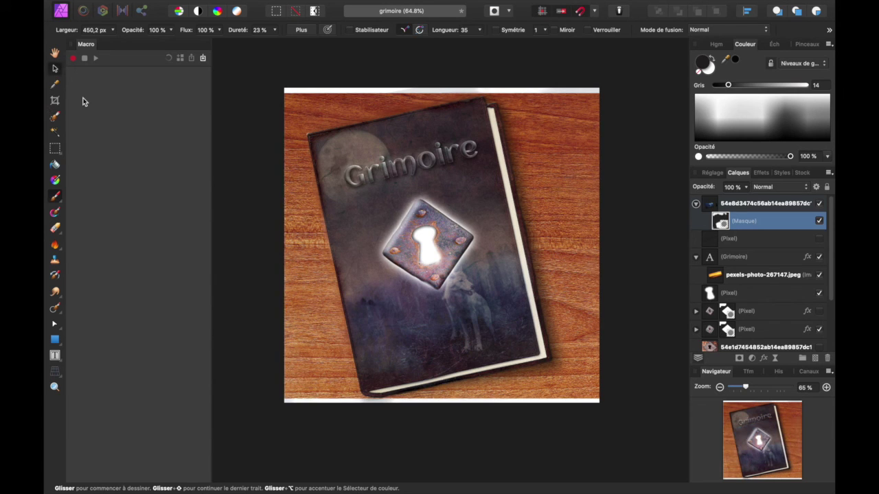
{"action": "key", "text": "v"}
{"action": "scroll", "coordinate": [217, 173], "scroll_direction": "down", "scroll_amount": 2}
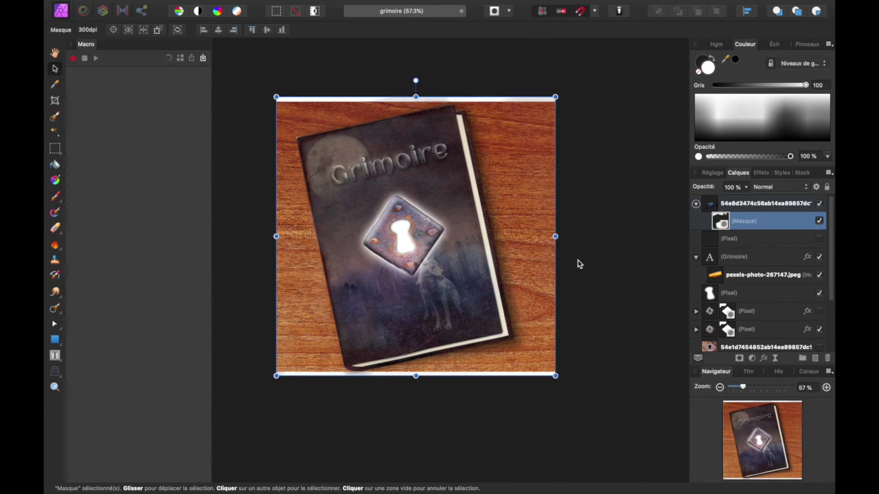
{"action": "scroll", "coordinate": [579, 261], "scroll_direction": "up", "scroll_amount": 1}
Add a TSI (HSL) adjustment nested inside the wolf photo layer and set its saturation shift to -100%
{"action": "left_click", "coordinate": [578, 263]}
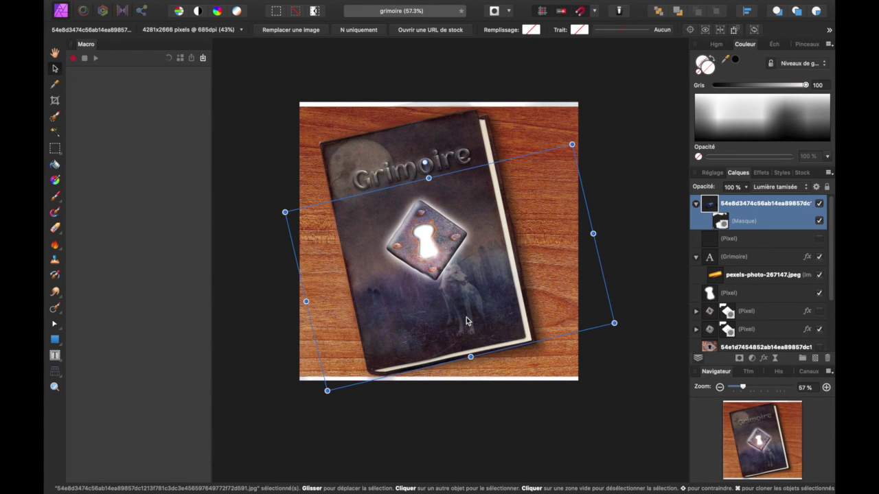
{"action": "left_click", "coordinate": [782, 187]}
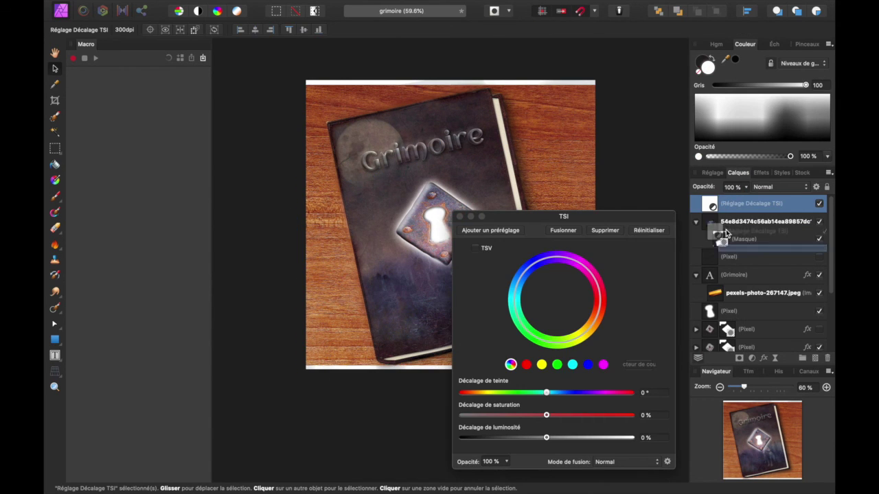
{"action": "left_click_drag", "start_coordinate": [536, 214], "coordinate": [653, 111]}
{"action": "left_click_drag", "start_coordinate": [622, 314], "coordinate": [552, 316]}
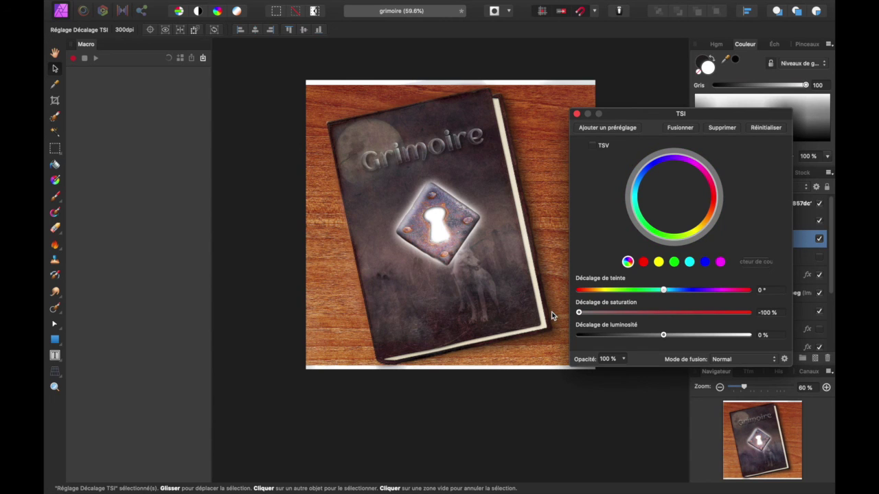
{"action": "left_click", "coordinate": [577, 114]}
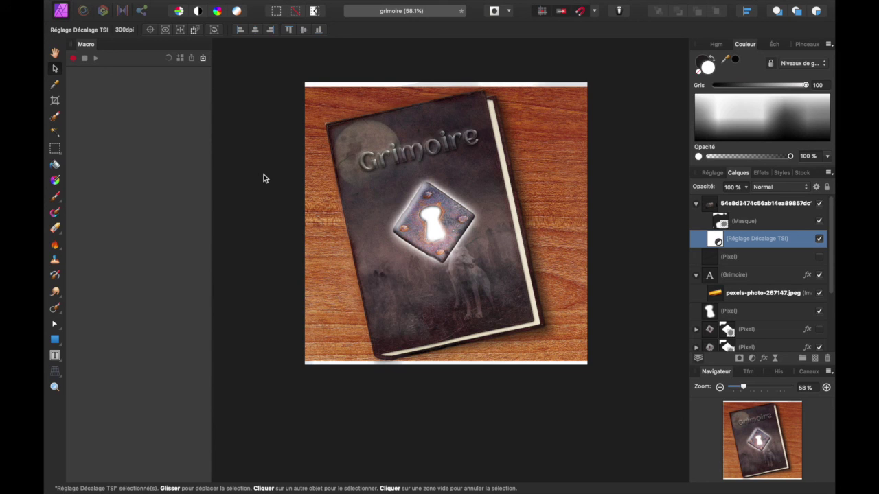
{"action": "scroll", "coordinate": [263, 178], "scroll_direction": "down", "scroll_amount": 2}
{"action": "scroll", "coordinate": [264, 178], "scroll_direction": "up", "scroll_amount": 3}
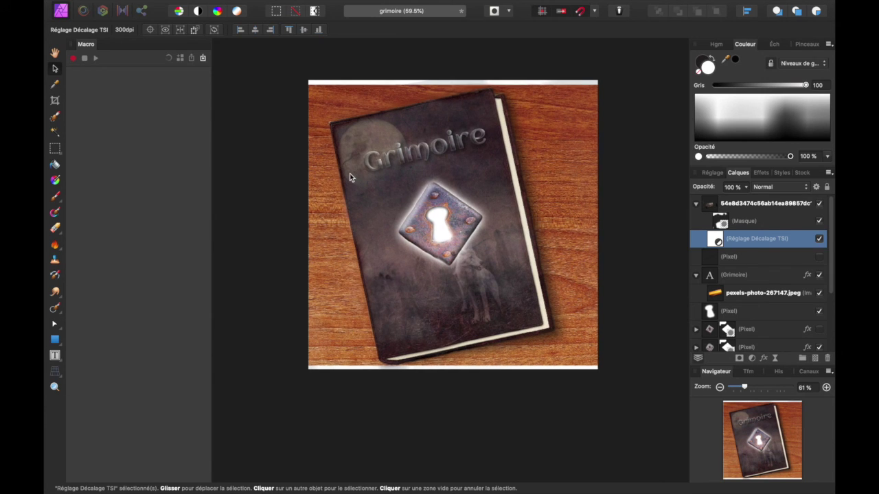